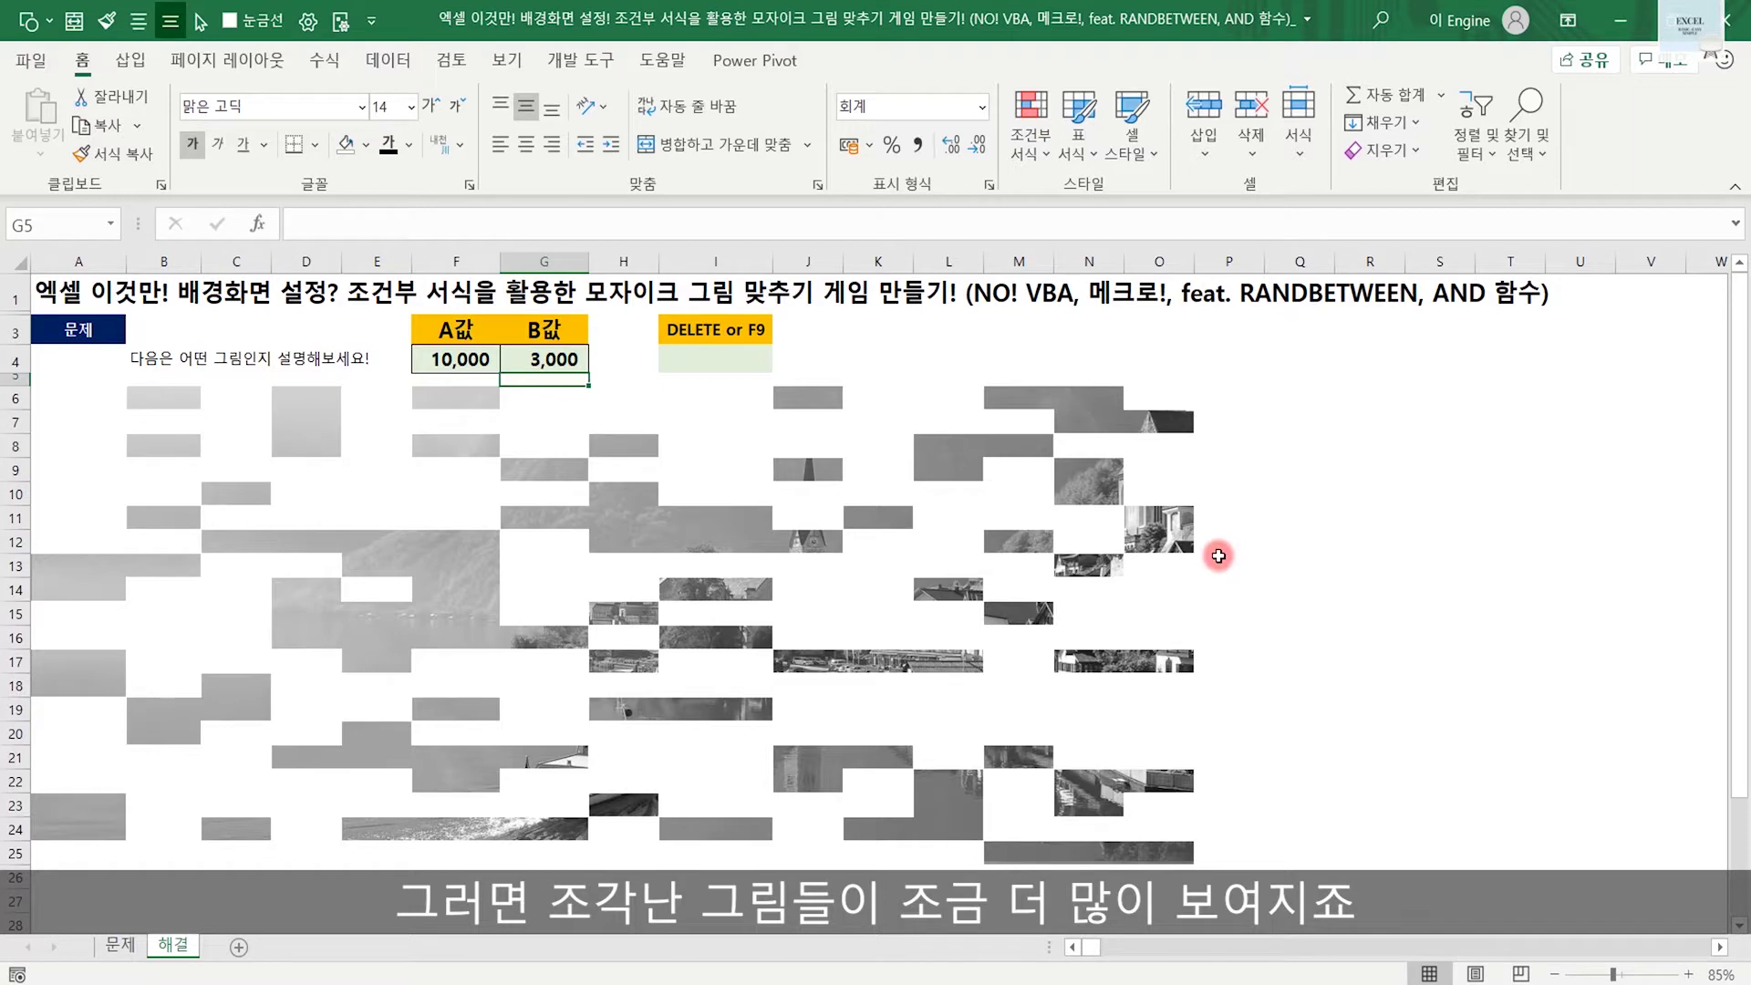
Recalculate the 해결 sheet repeatedly from empty cell I4 to reshuffle the visible mosaic pieces
left_click(764, 361)
key("Delete")
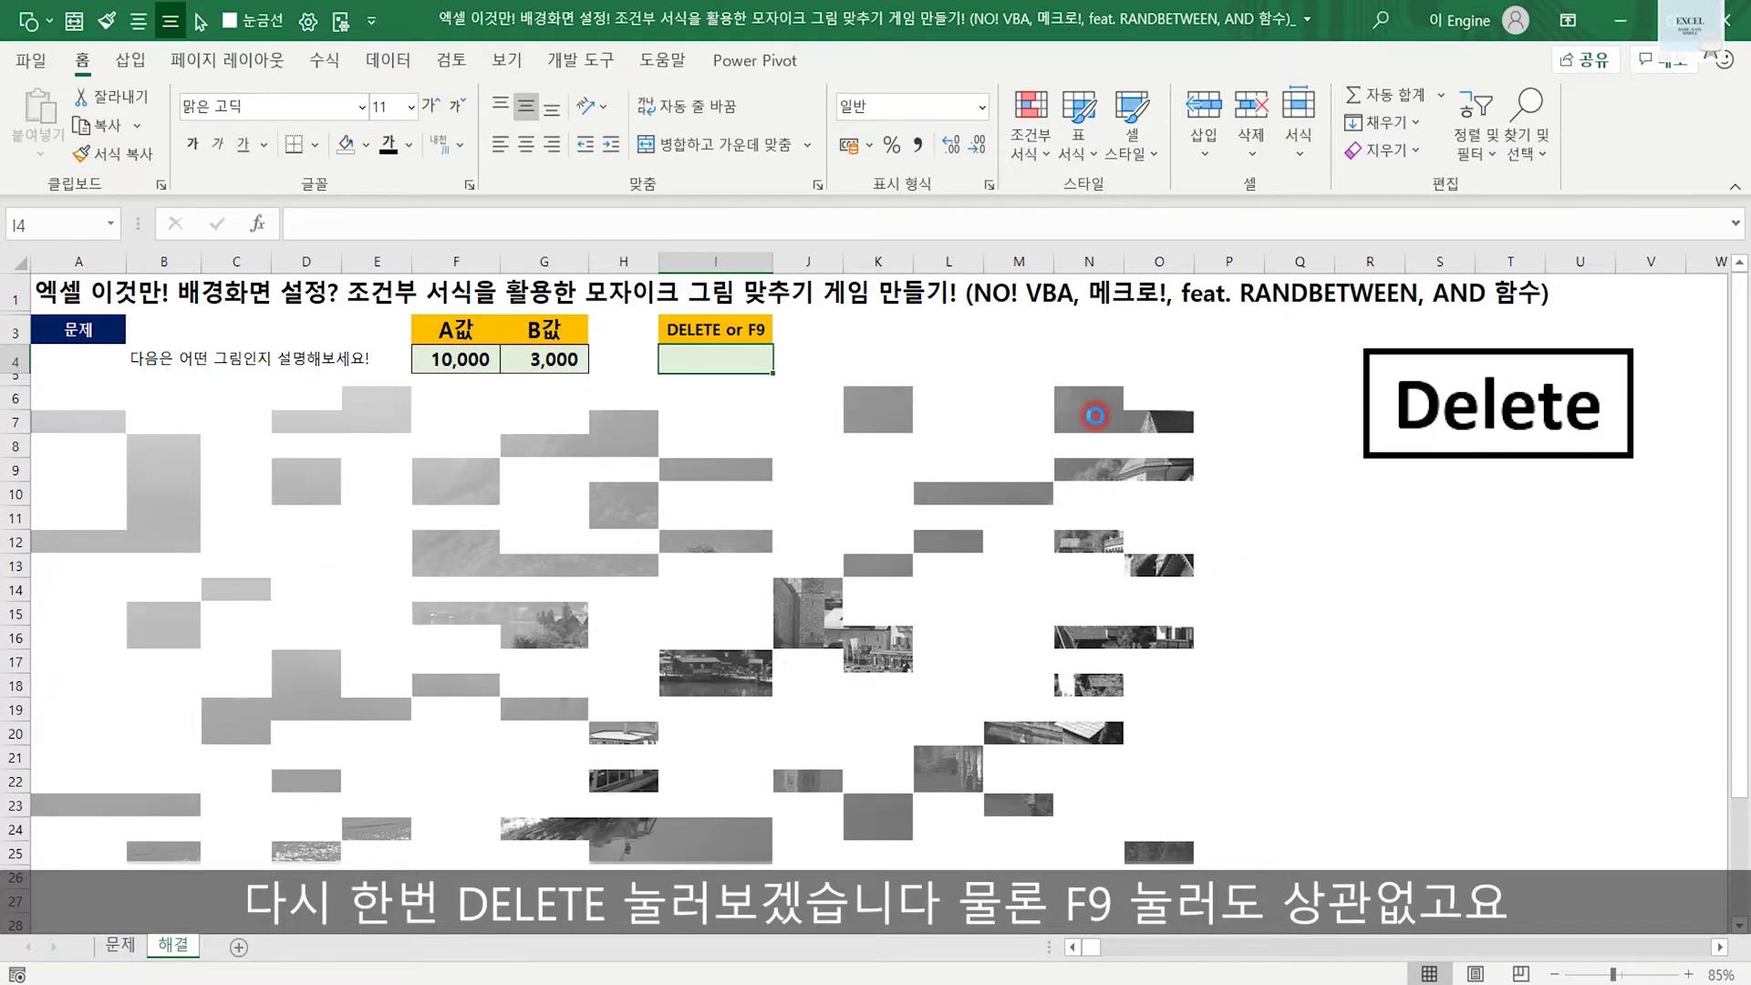
key("Delete")
key("Delete")
key("Delete")
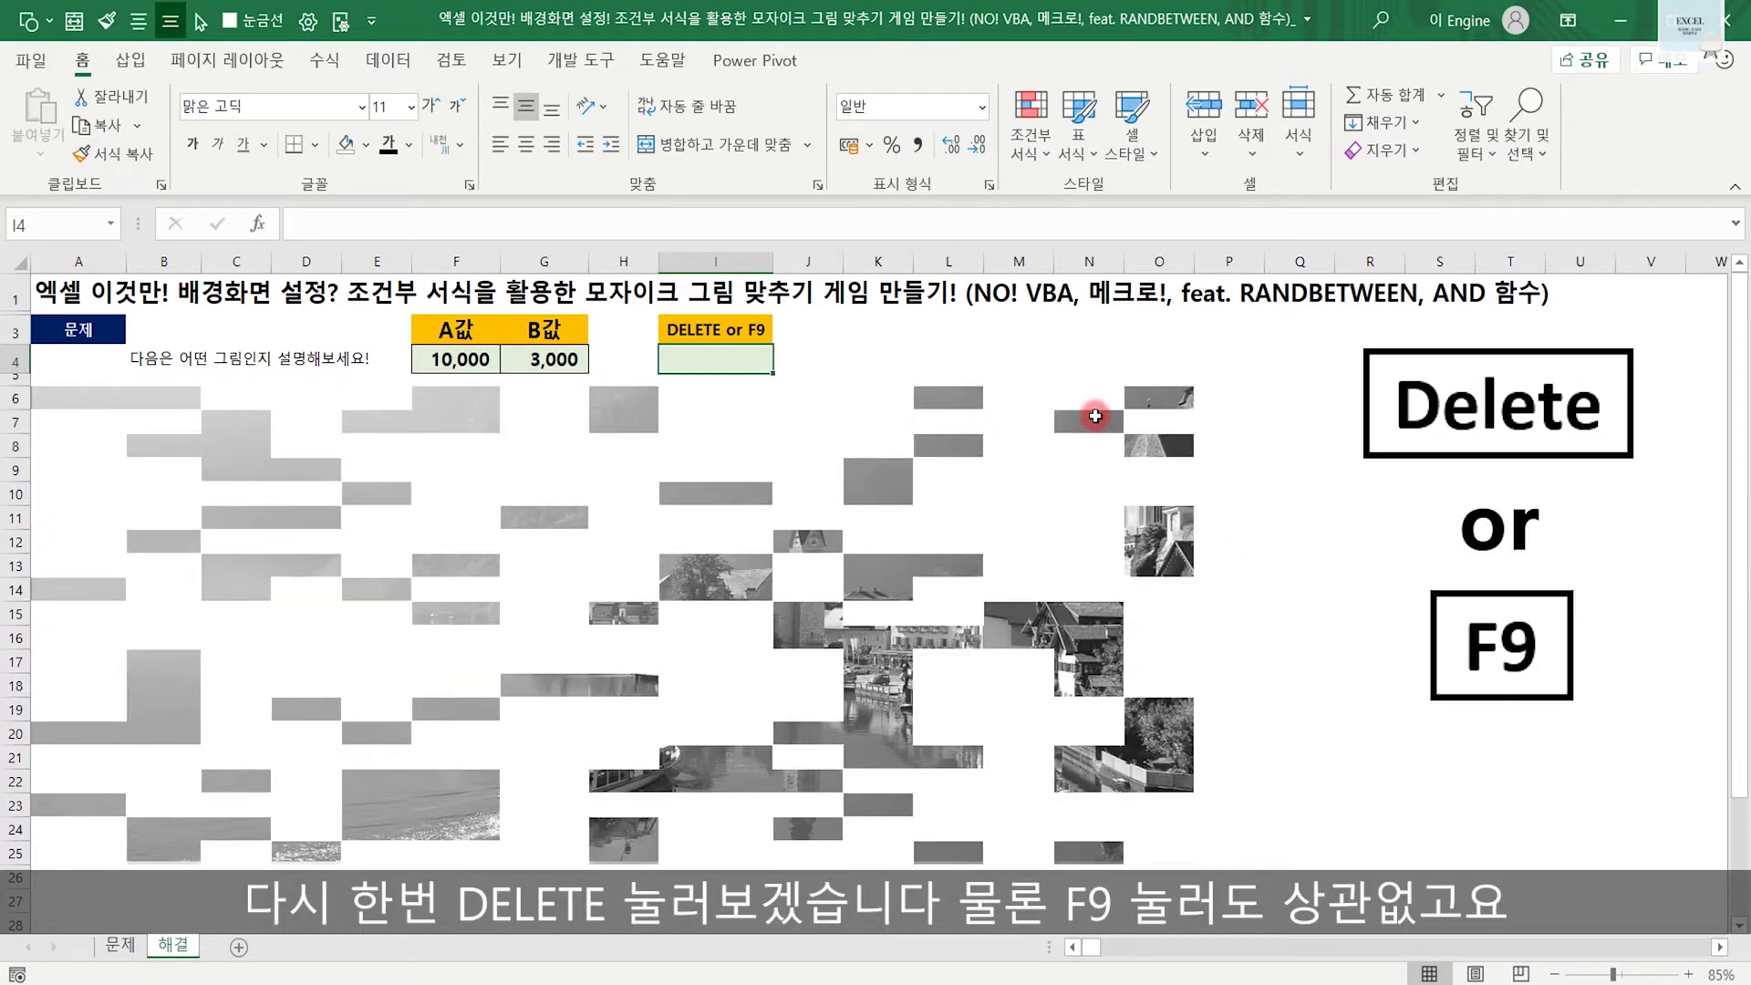
key("Delete")
key("Delete")
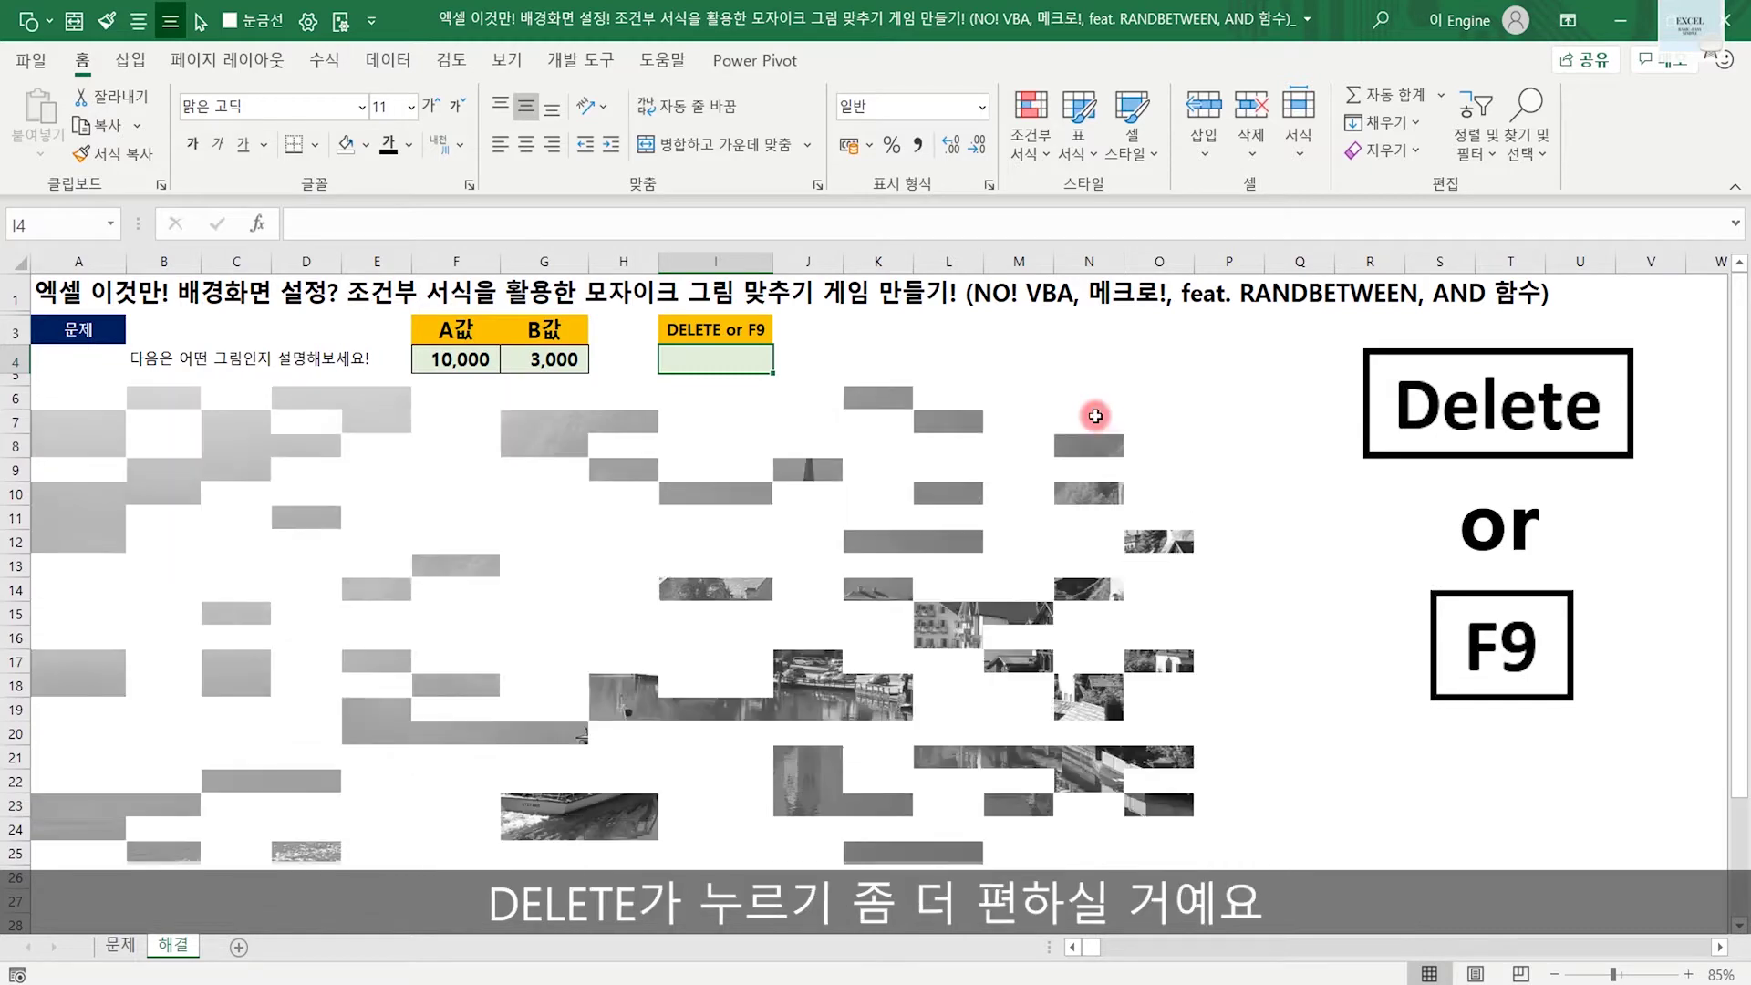
key("Delete")
key("Delete")
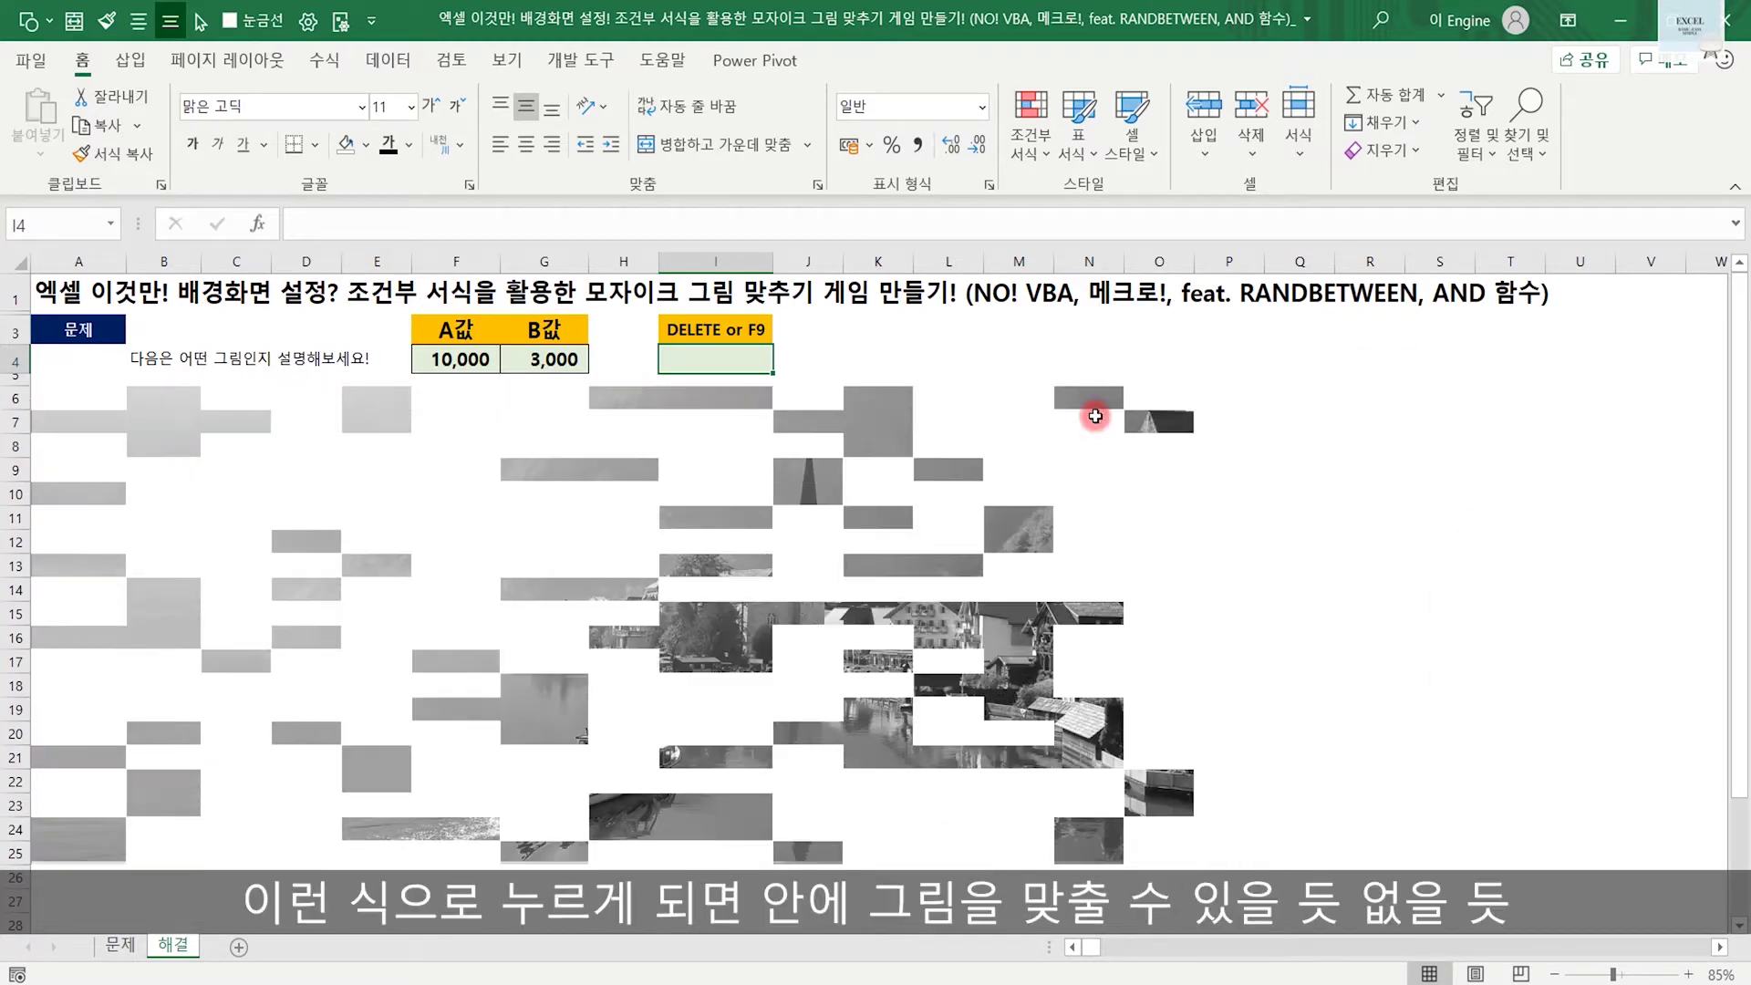
key("Delete")
key("Delete")
key("Delete")
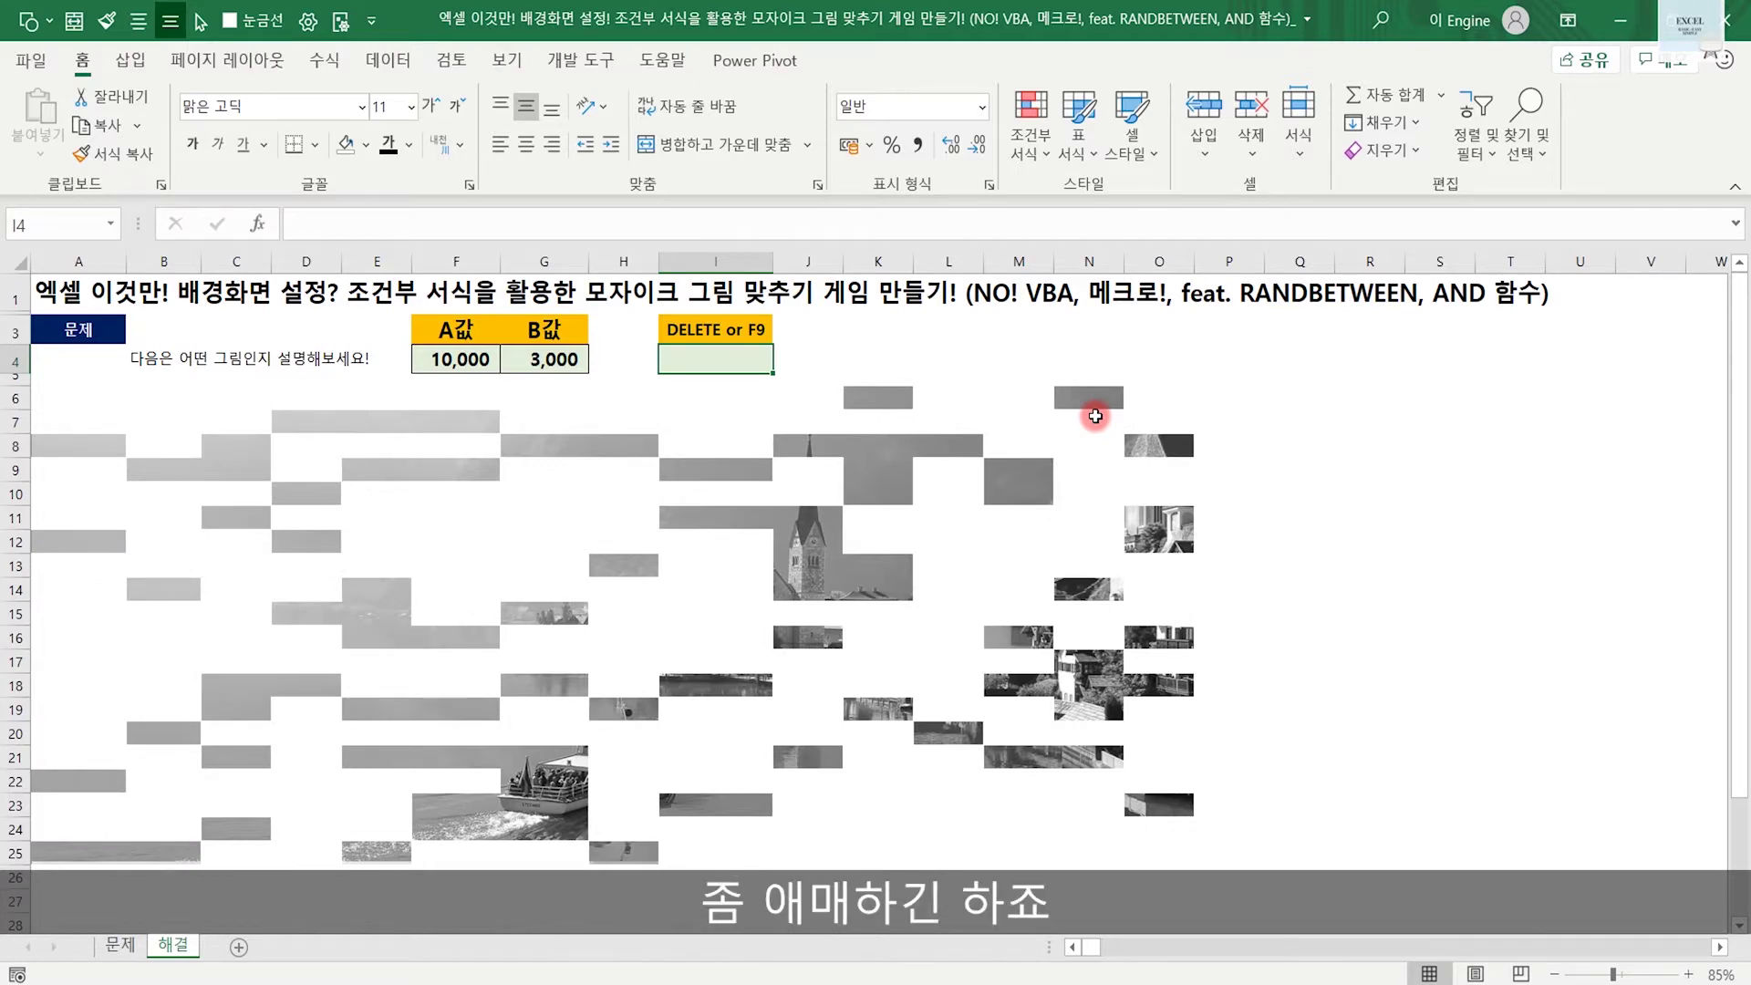
Set the B값 in cell G4 to 8000 to reveal more of the mosaic picture
left_click(544, 359)
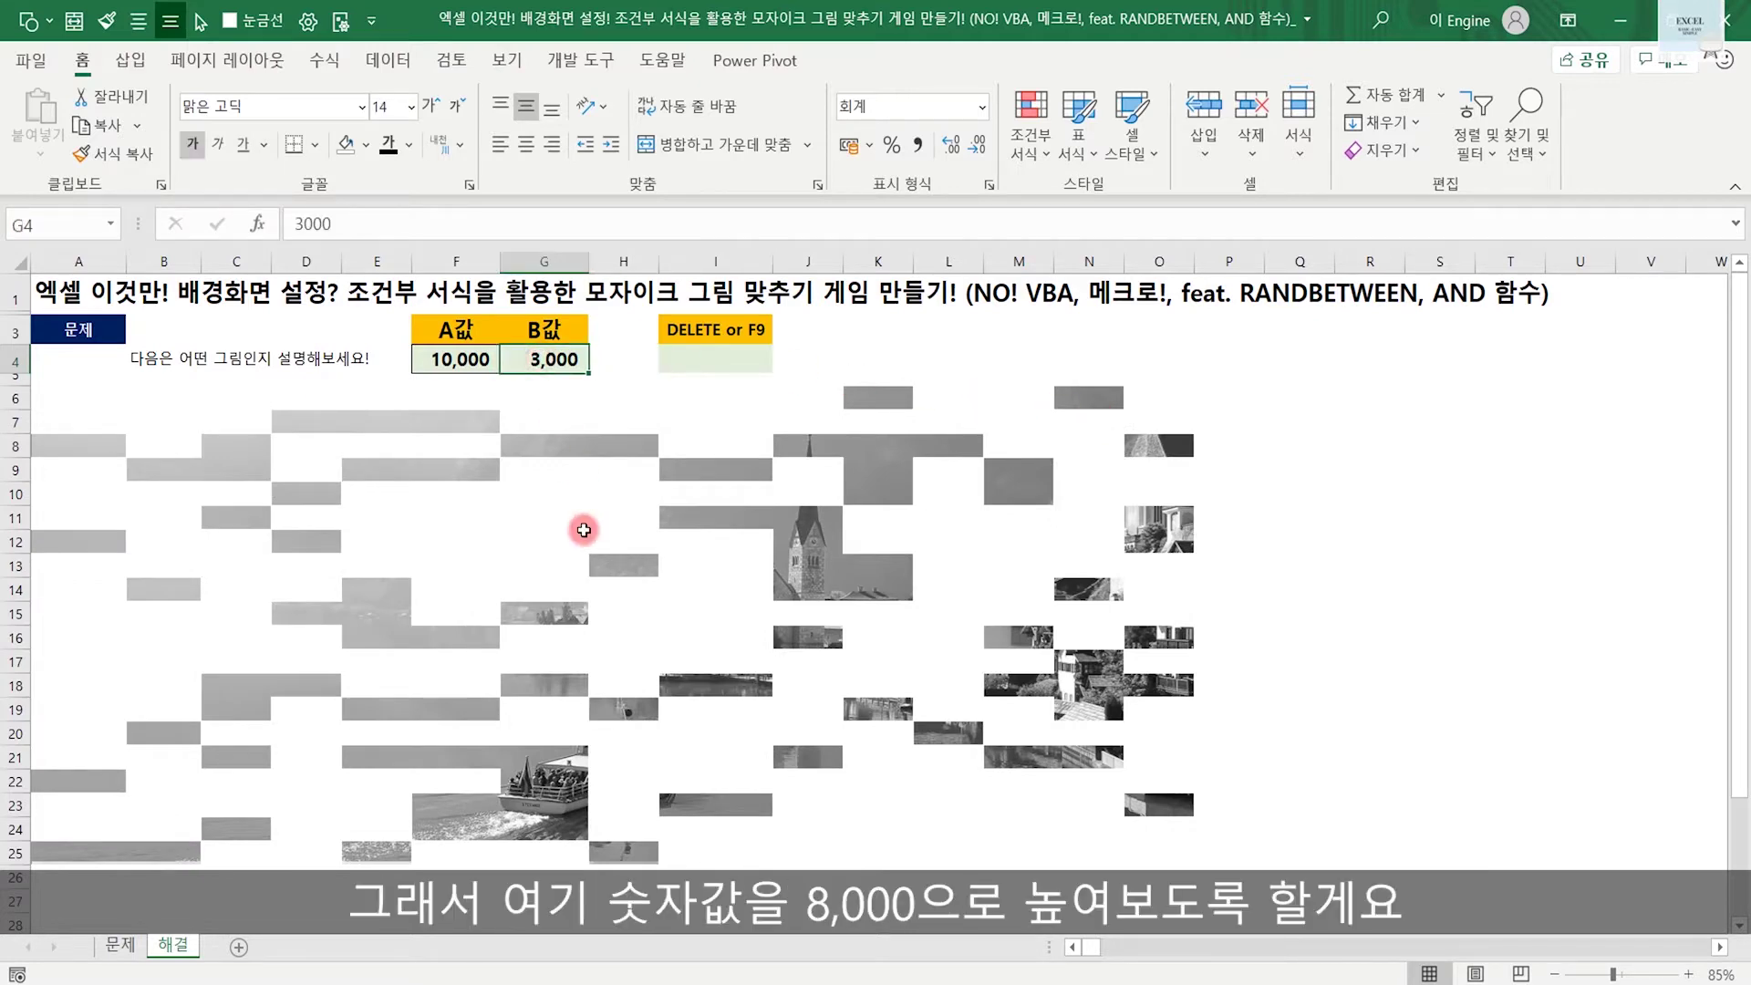
type("8000")
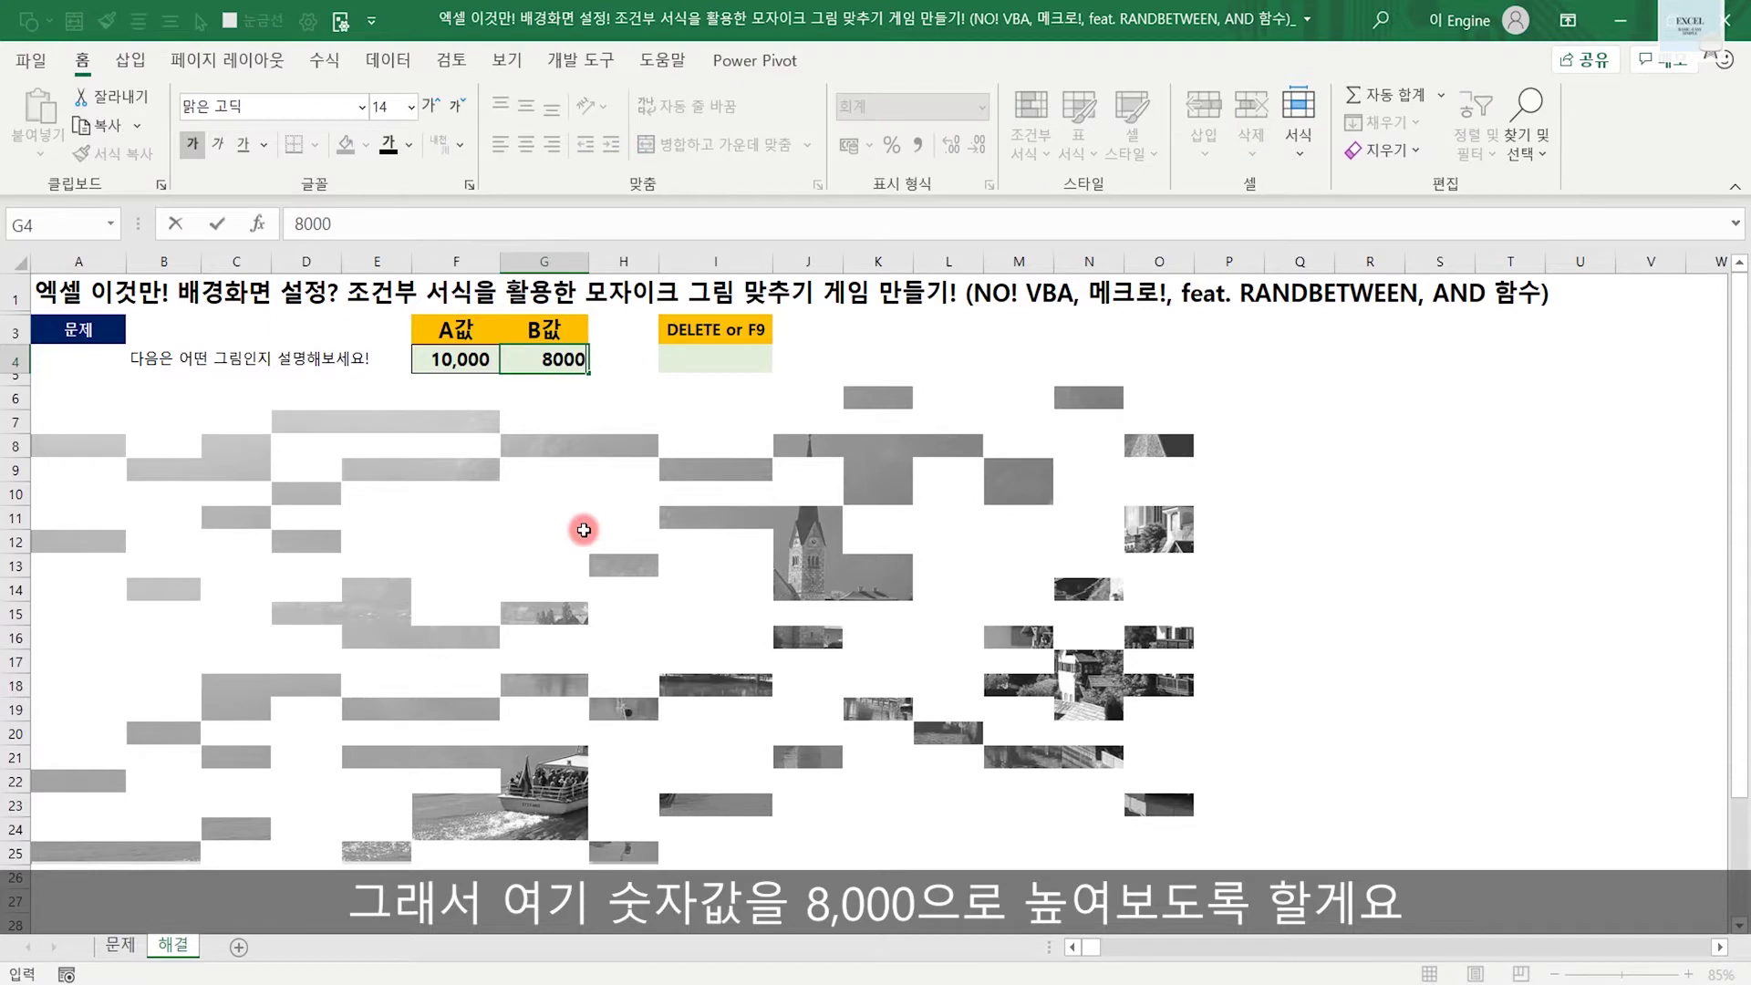
key("Return")
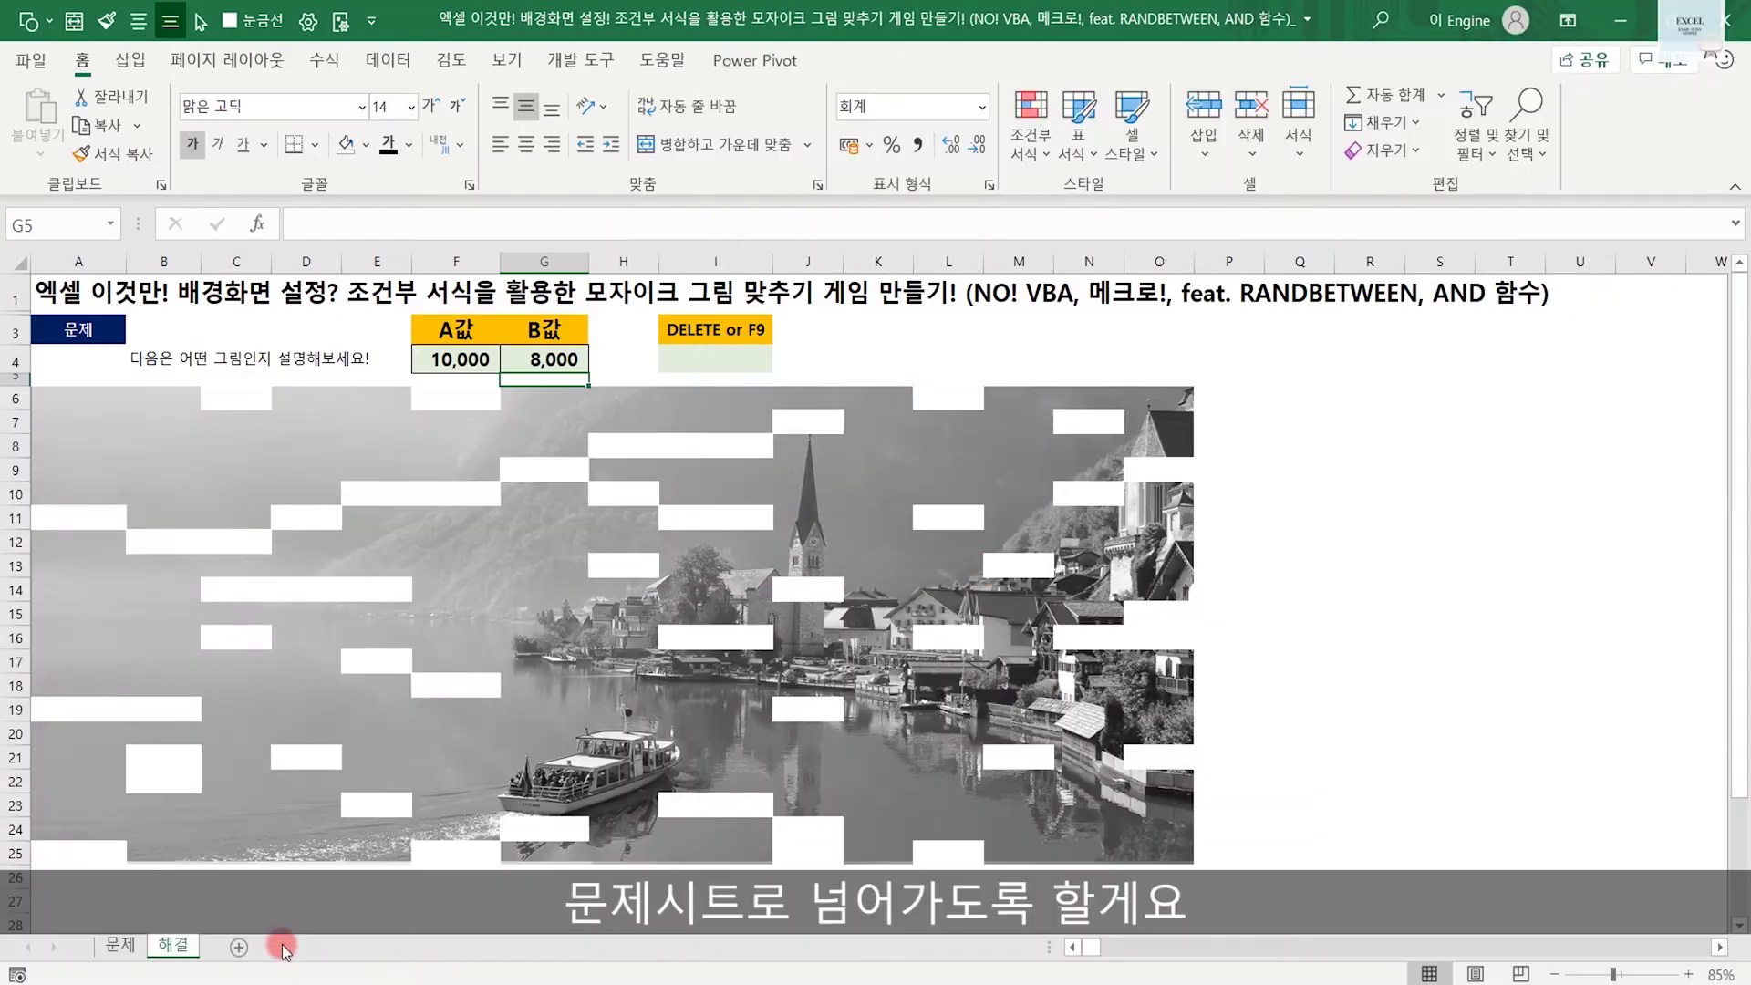
Switch to the 문제 sheet and toggle its gridlines on and off, leaving them hidden
left_click(120, 946)
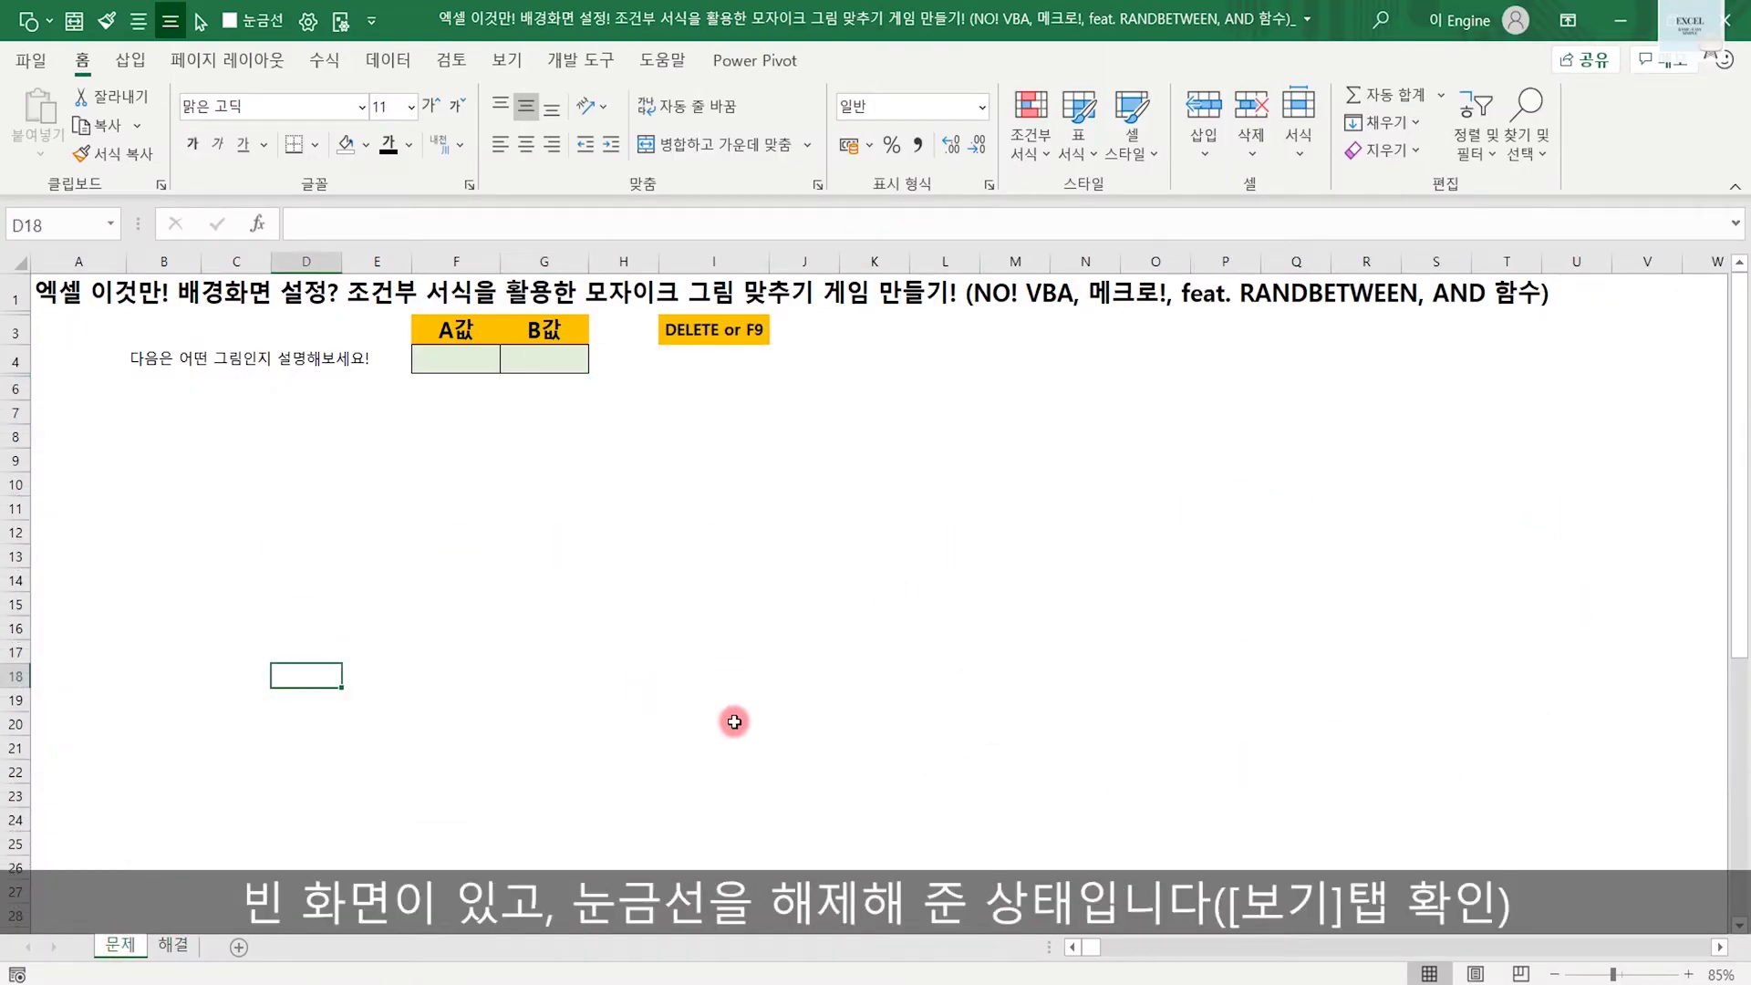
left_click(507, 60)
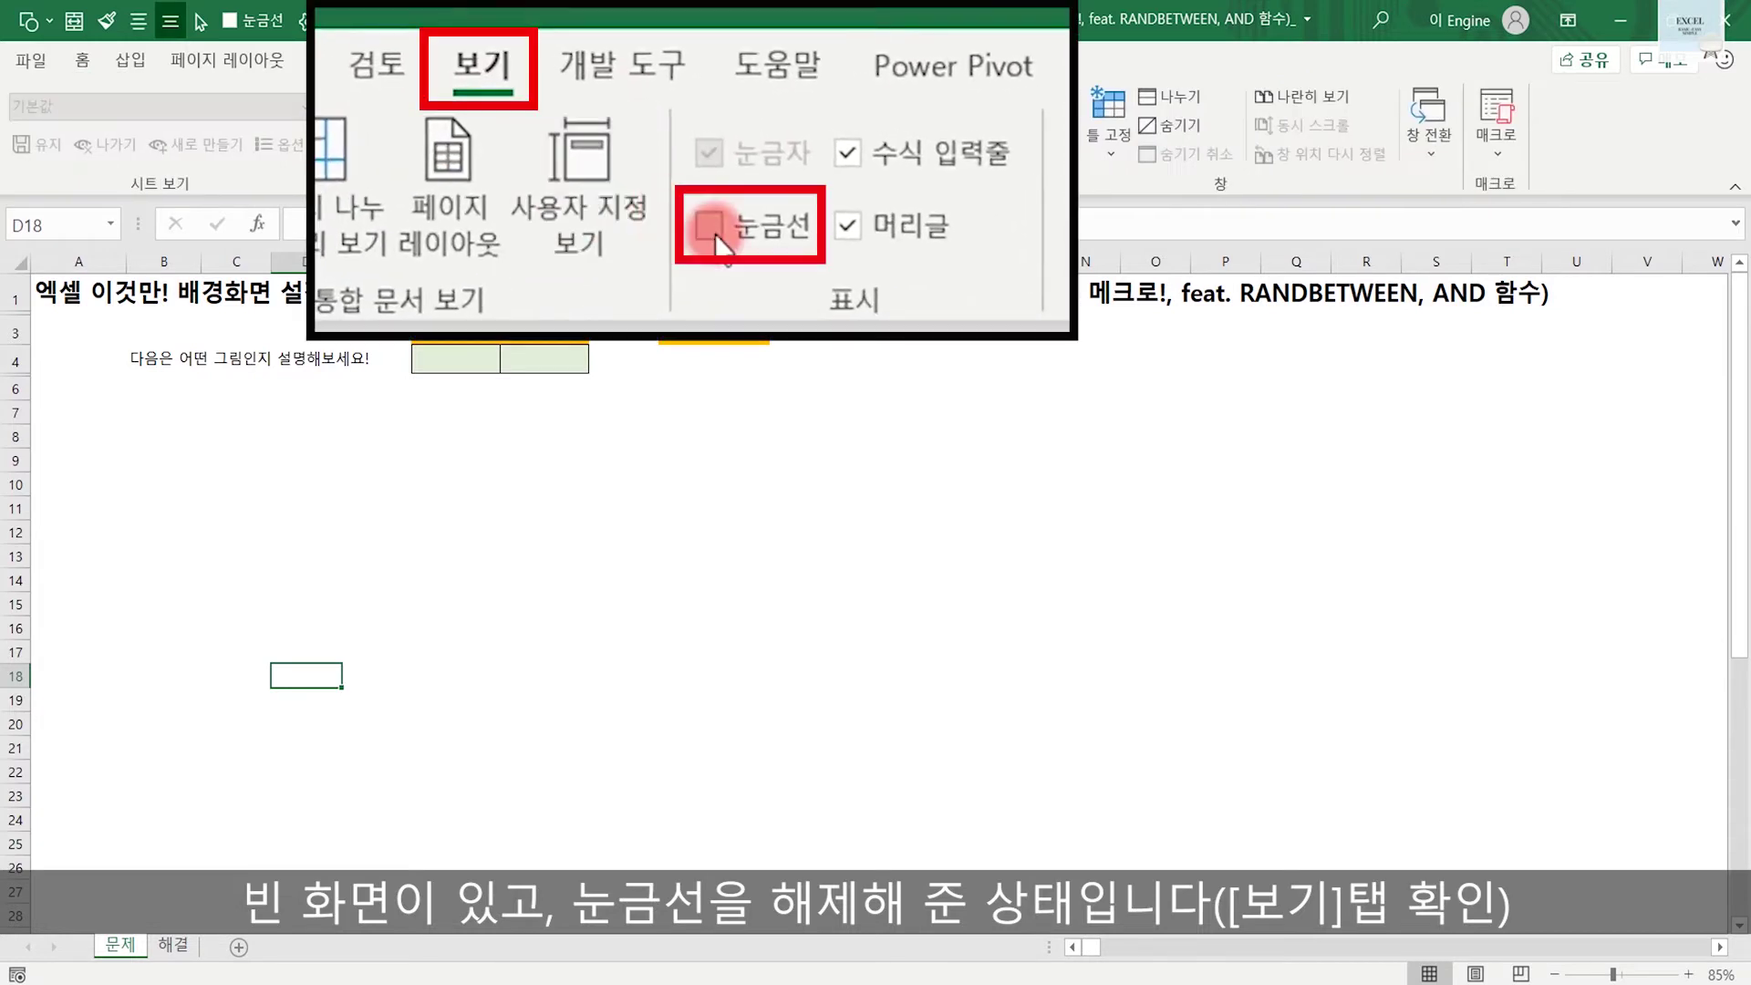
left_click(628, 145)
left_click(627, 145)
left_click(628, 145)
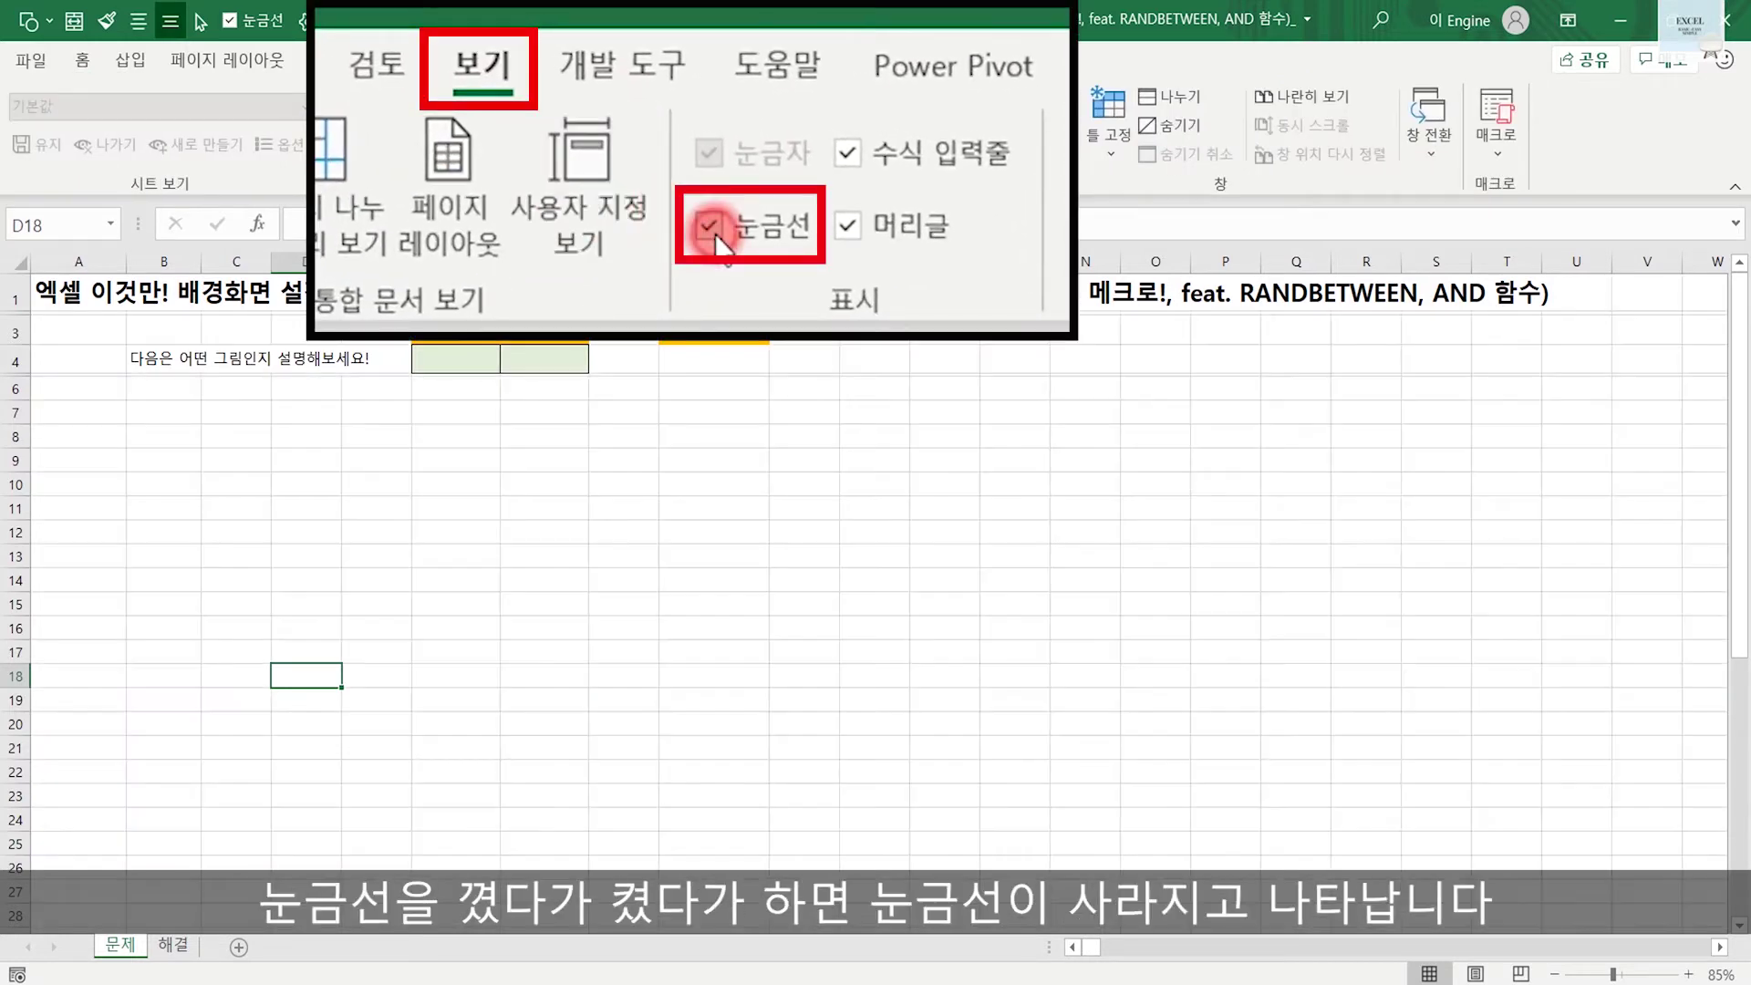
left_click(628, 145)
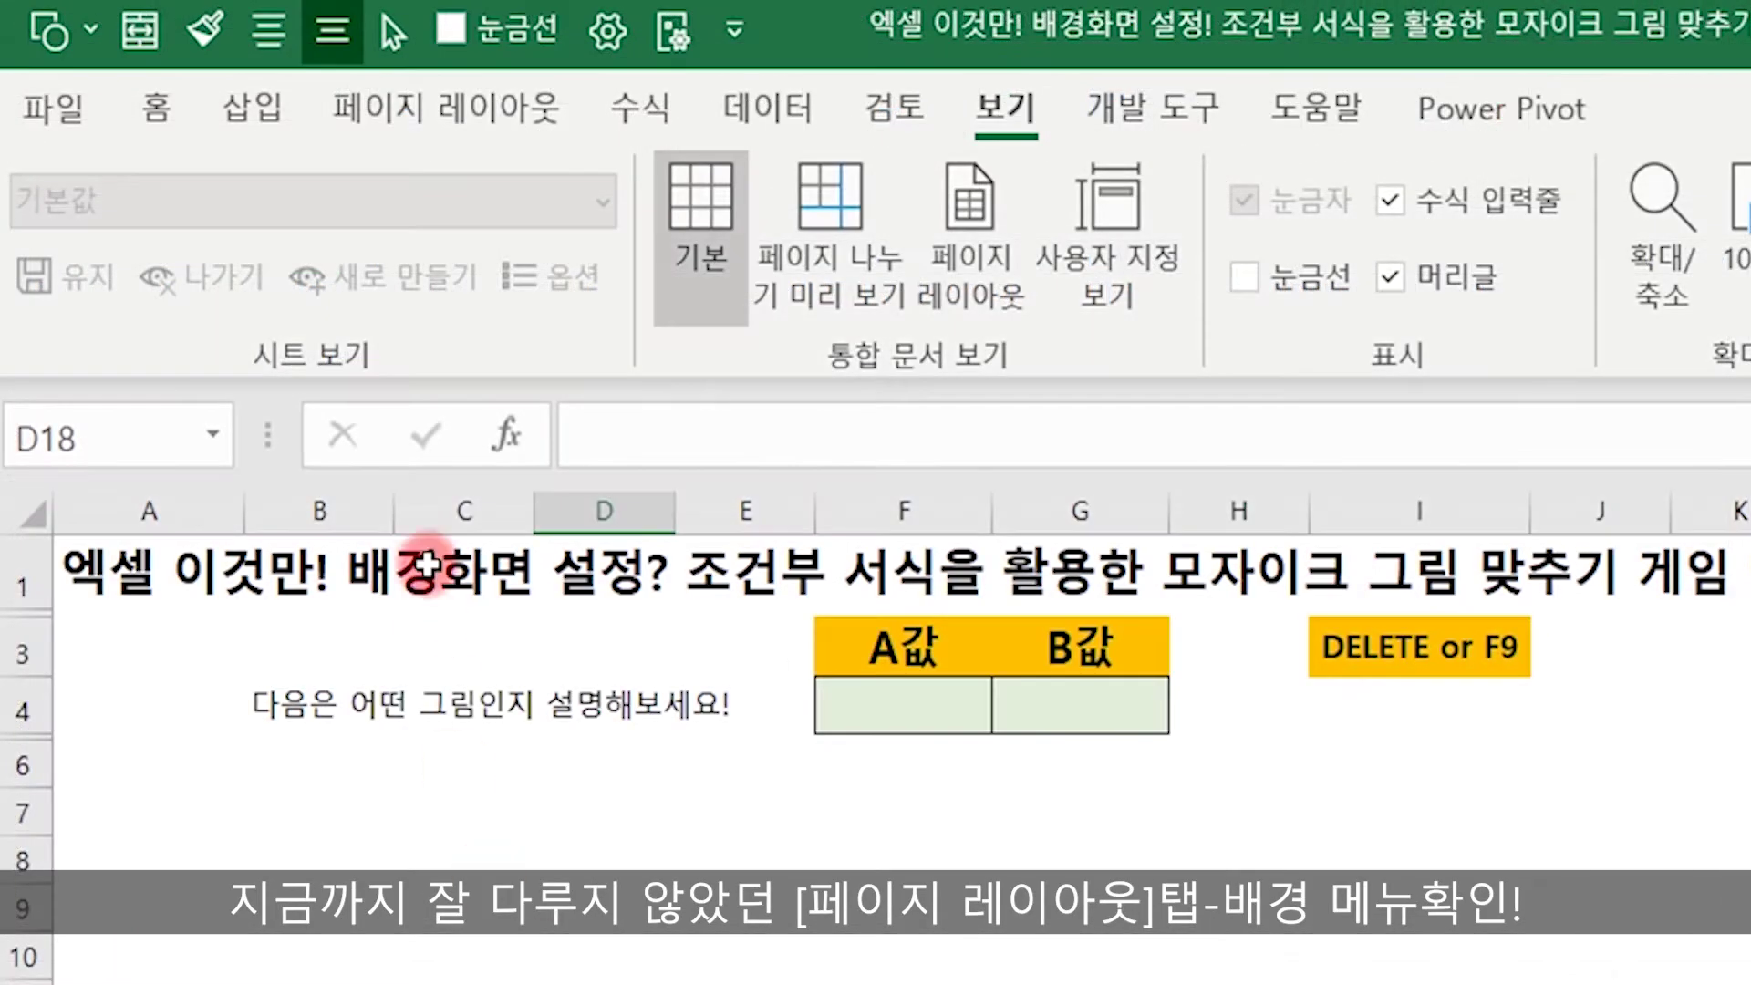
Set the image file 프랑스 파리 에펠탑 from the desktop folder as the sheet background
left_click(445, 114)
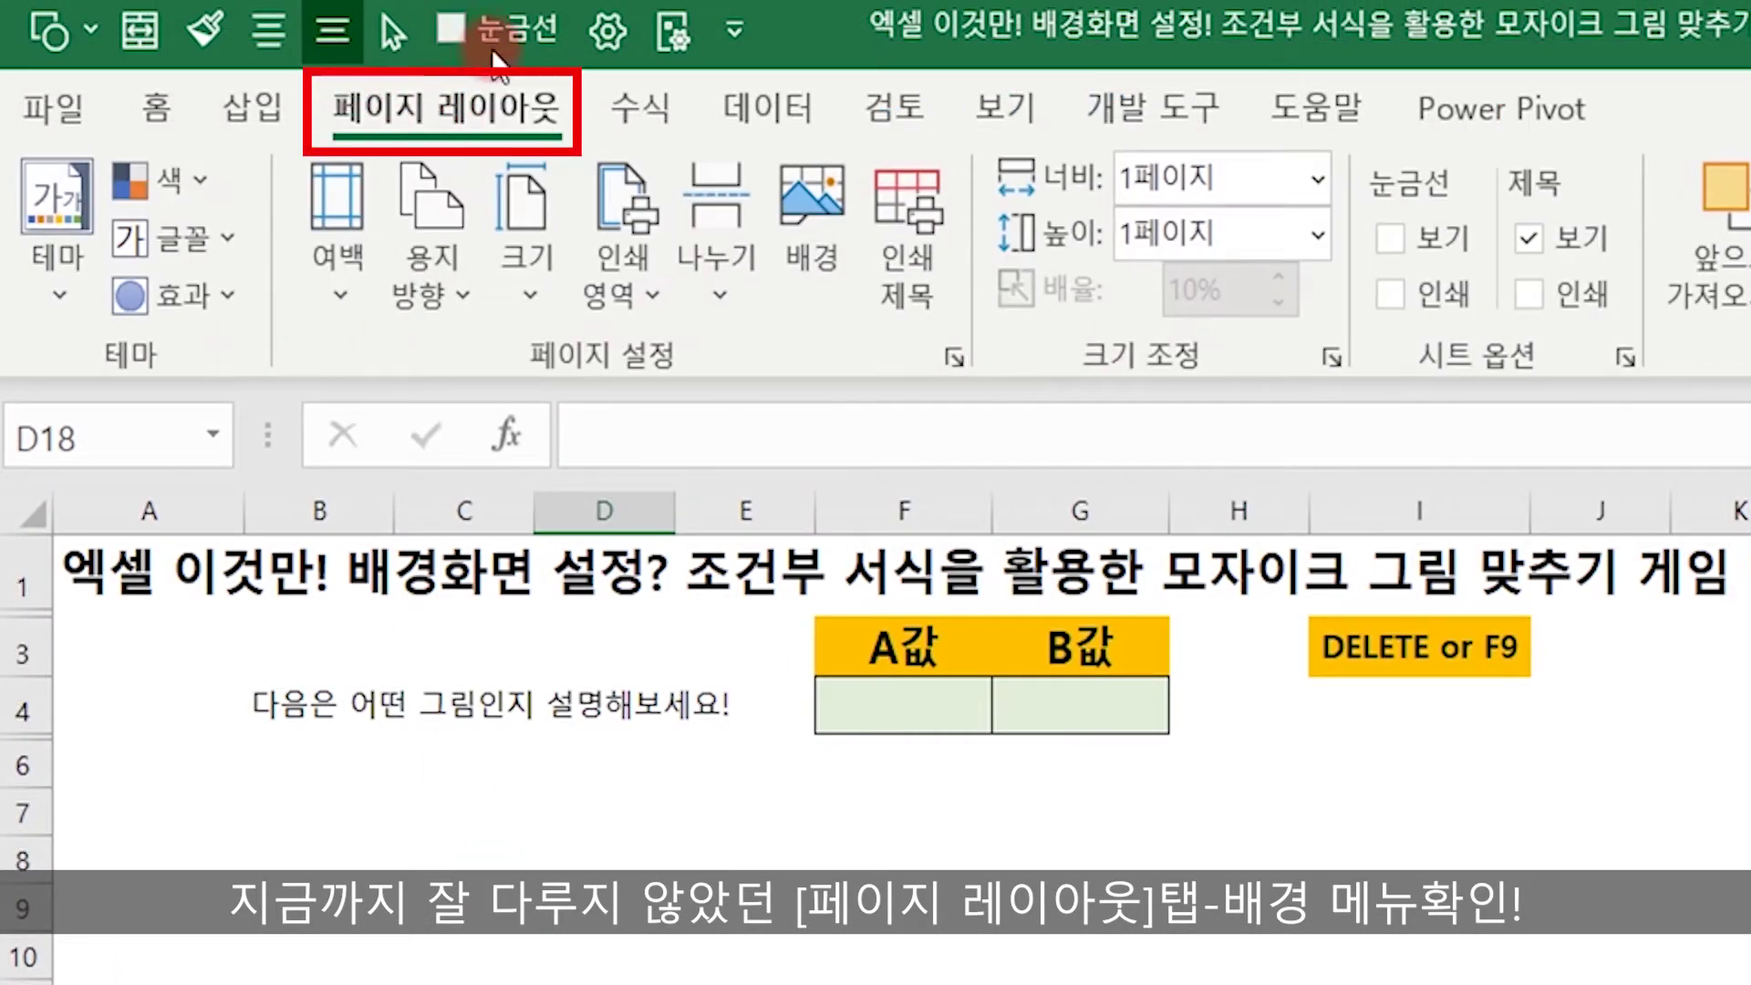
left_click(826, 310)
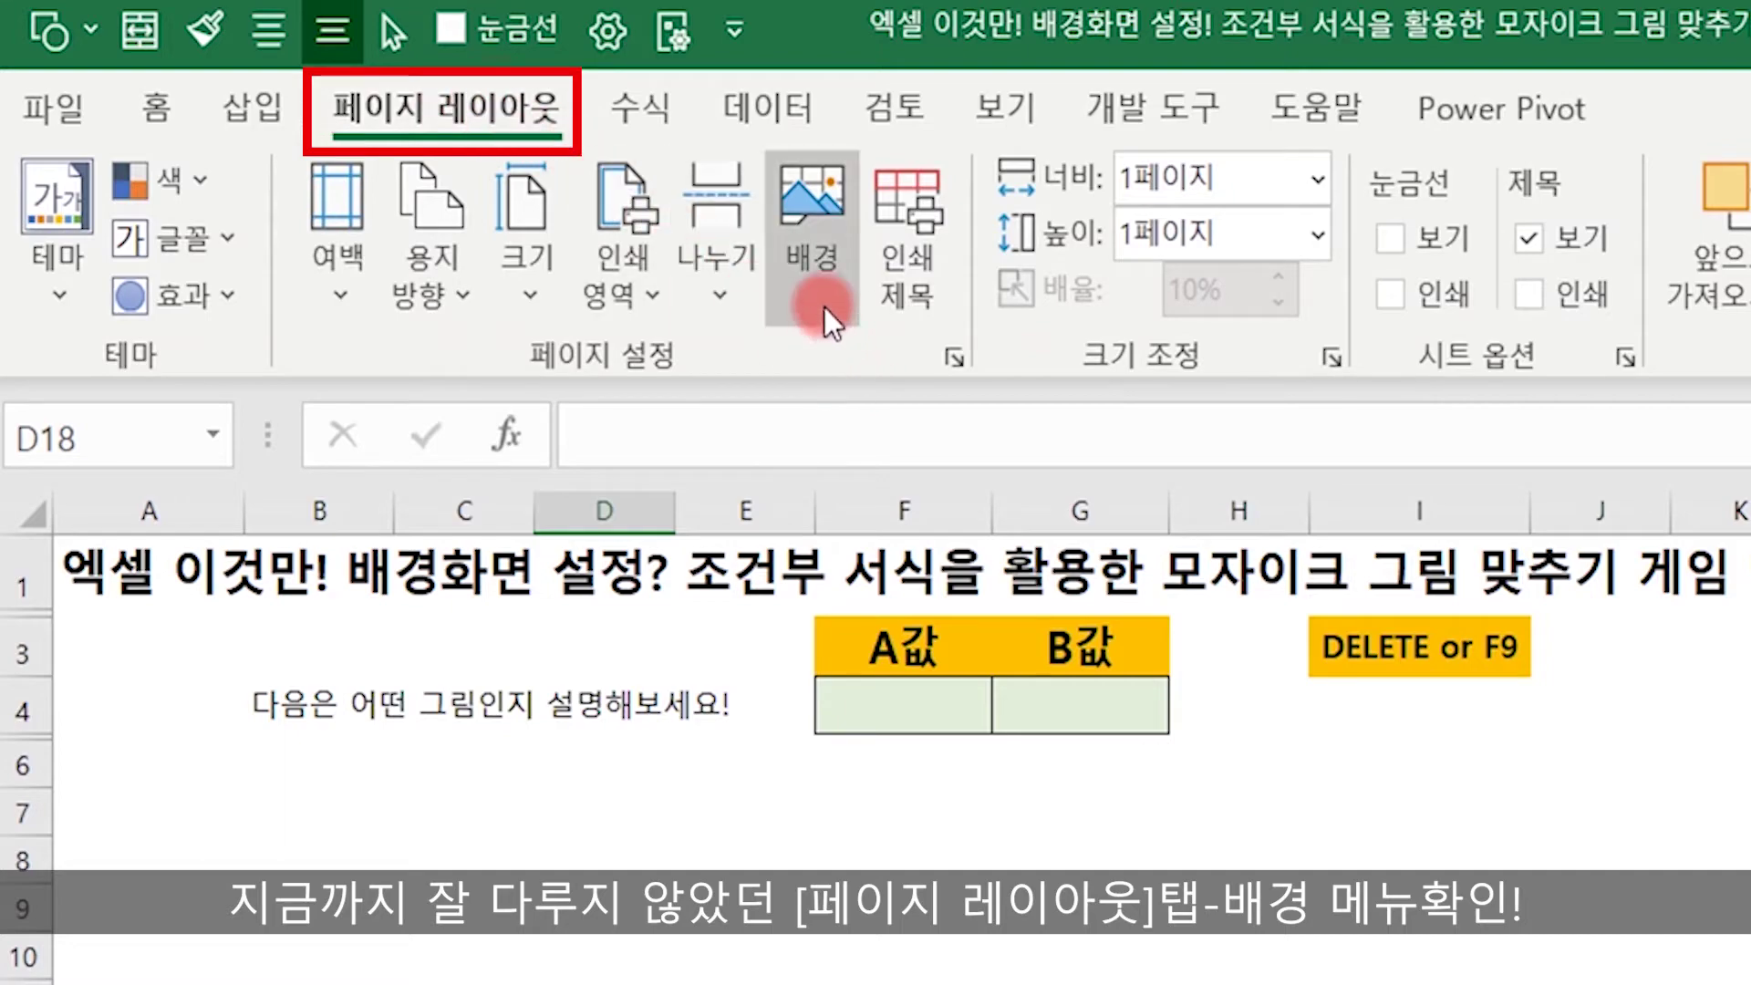
left_click(800, 236)
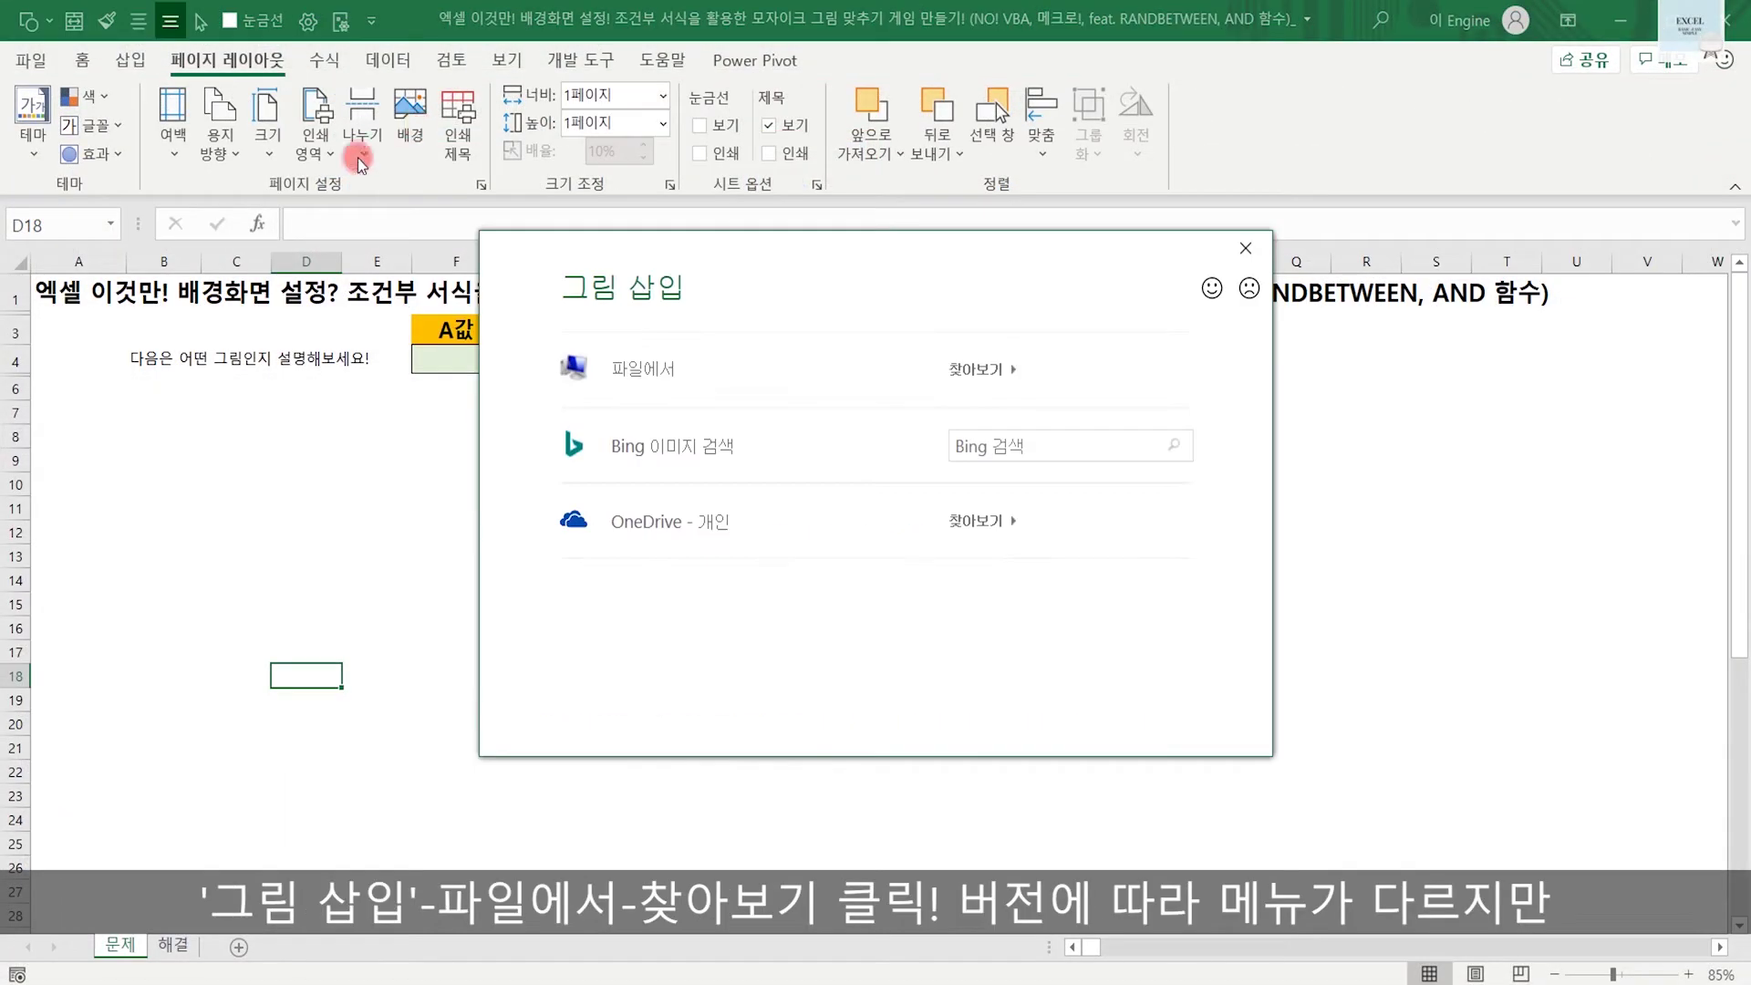
left_click(1333, 745)
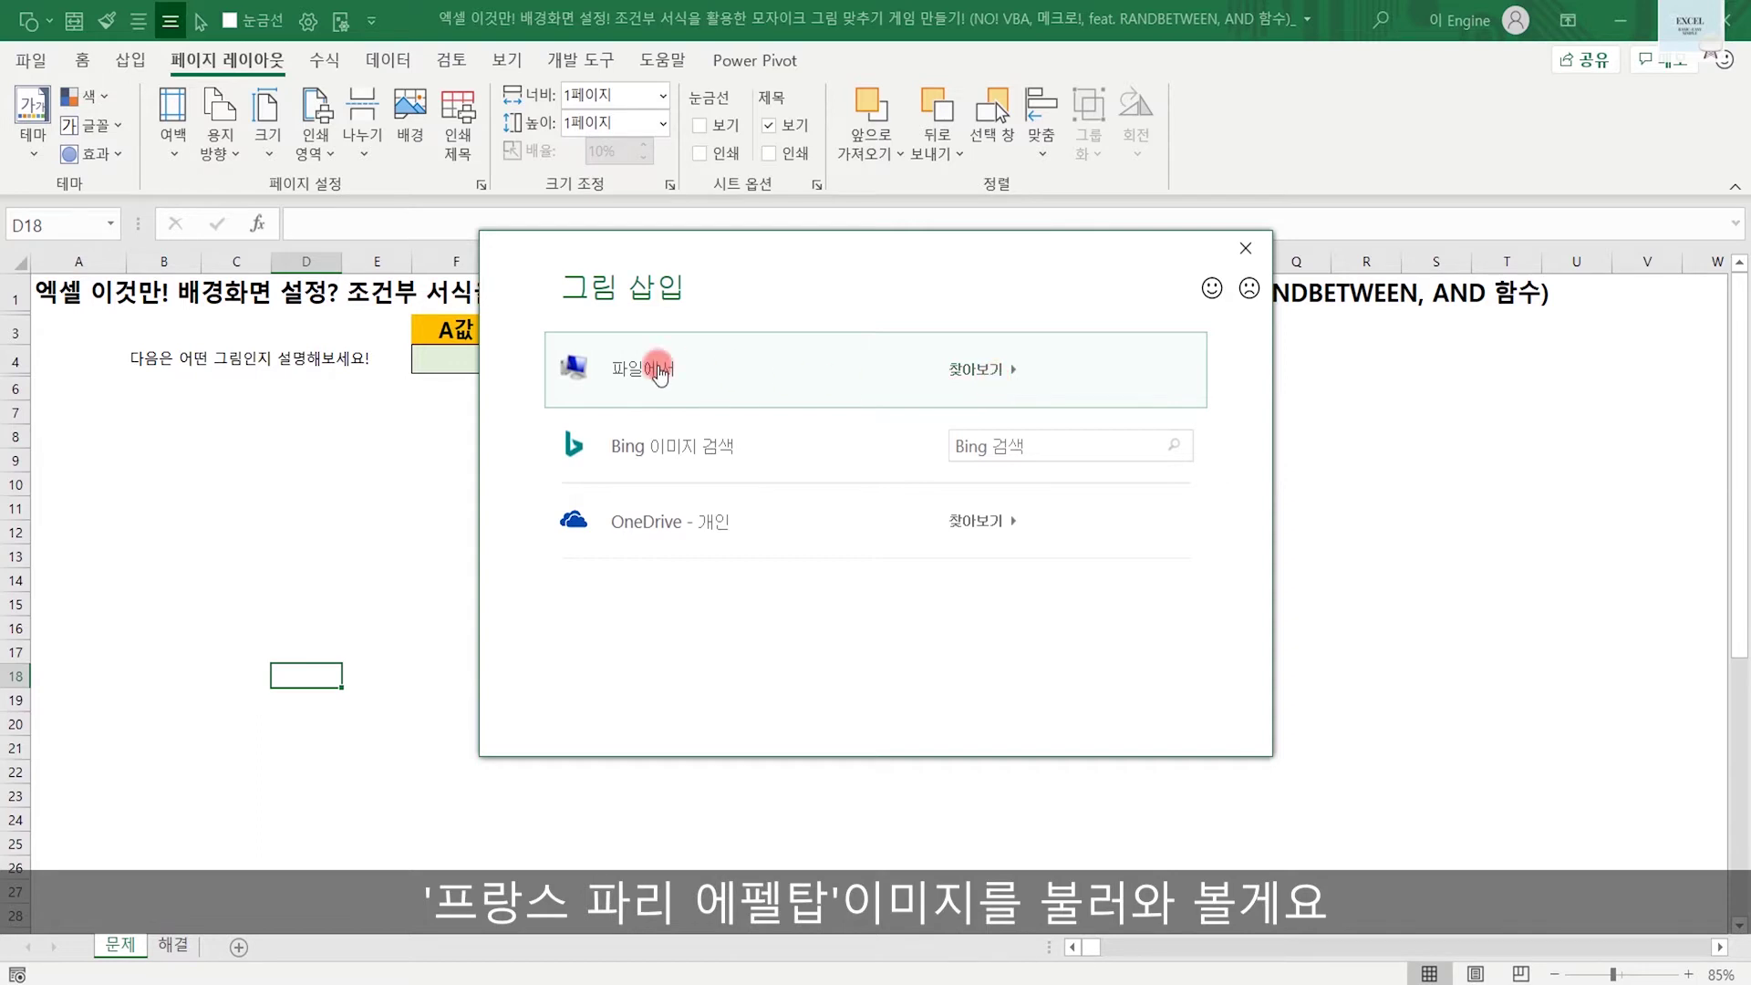
left_click(996, 383)
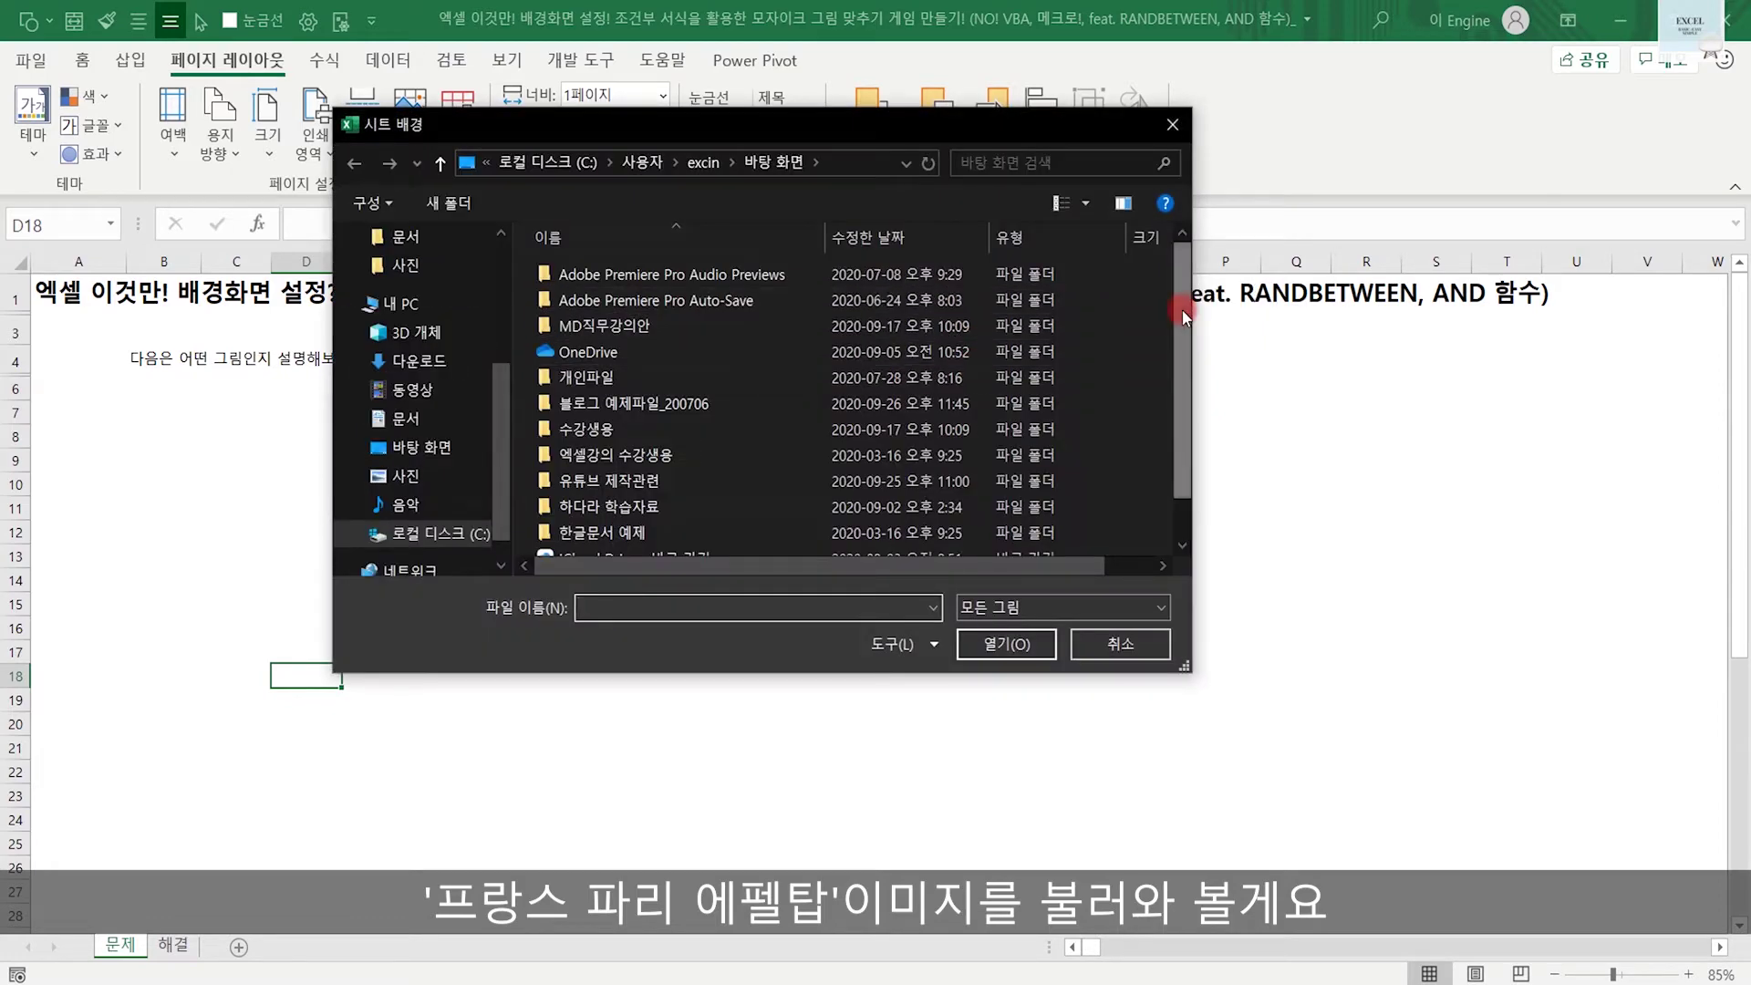
scroll(758, 450, "down", 1)
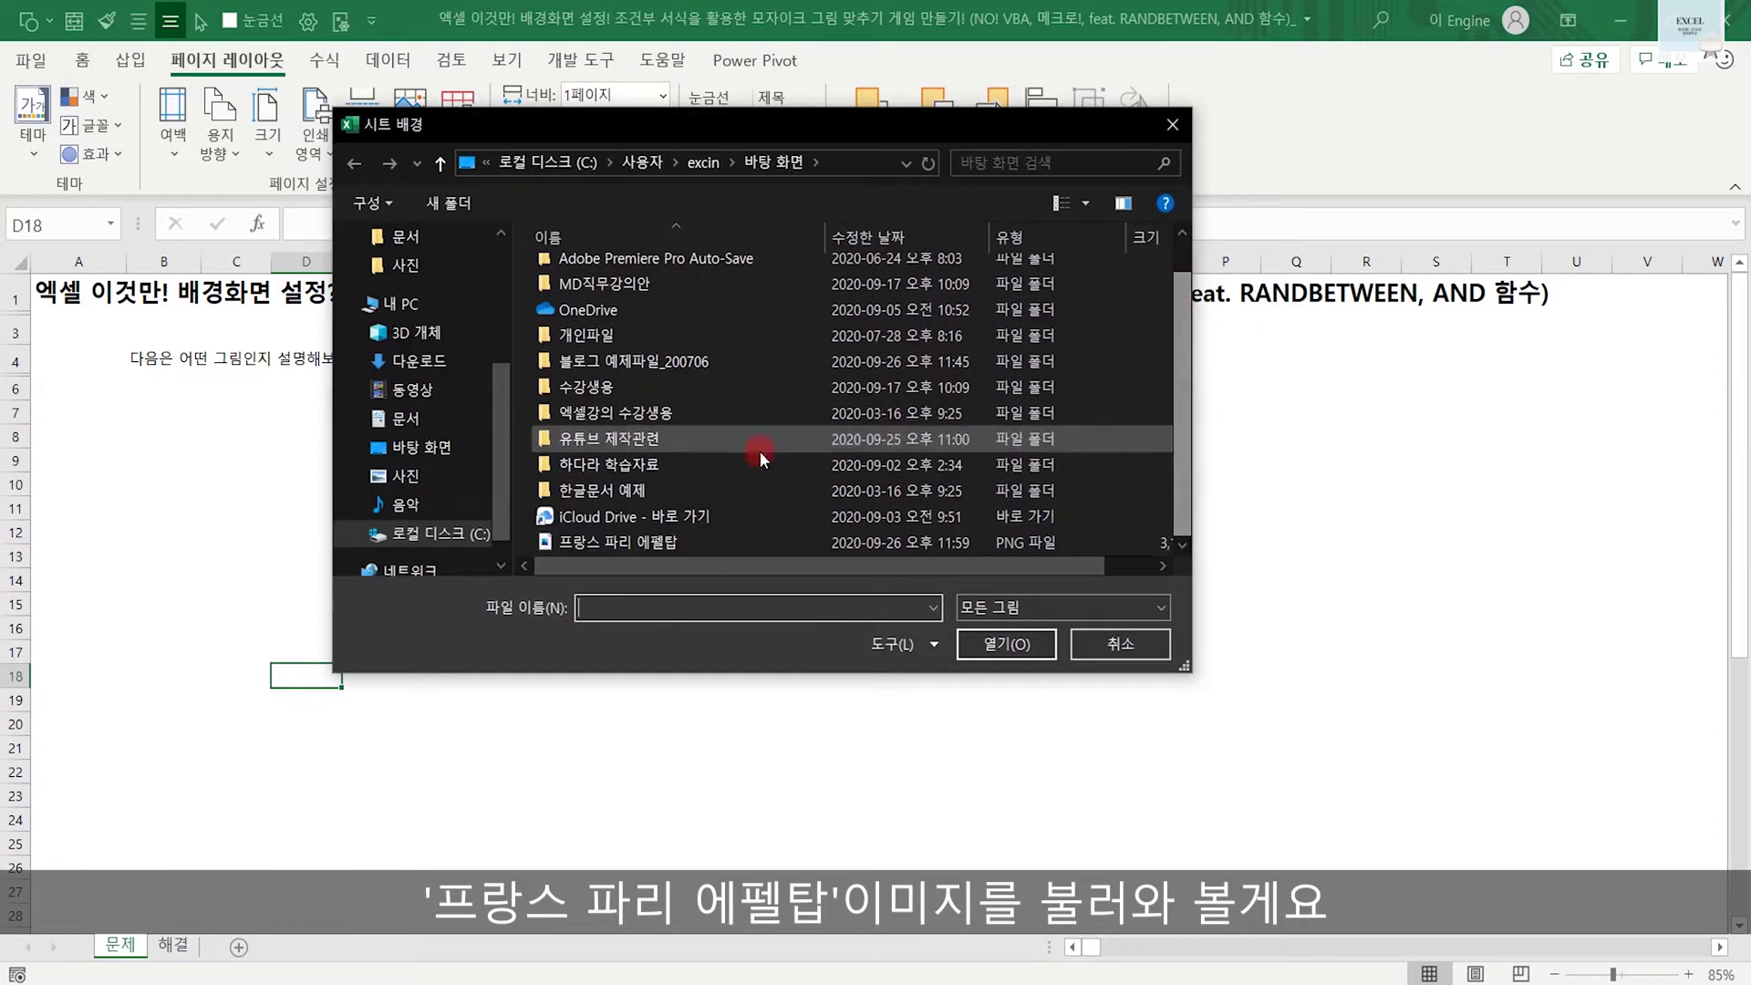
double_click(664, 545)
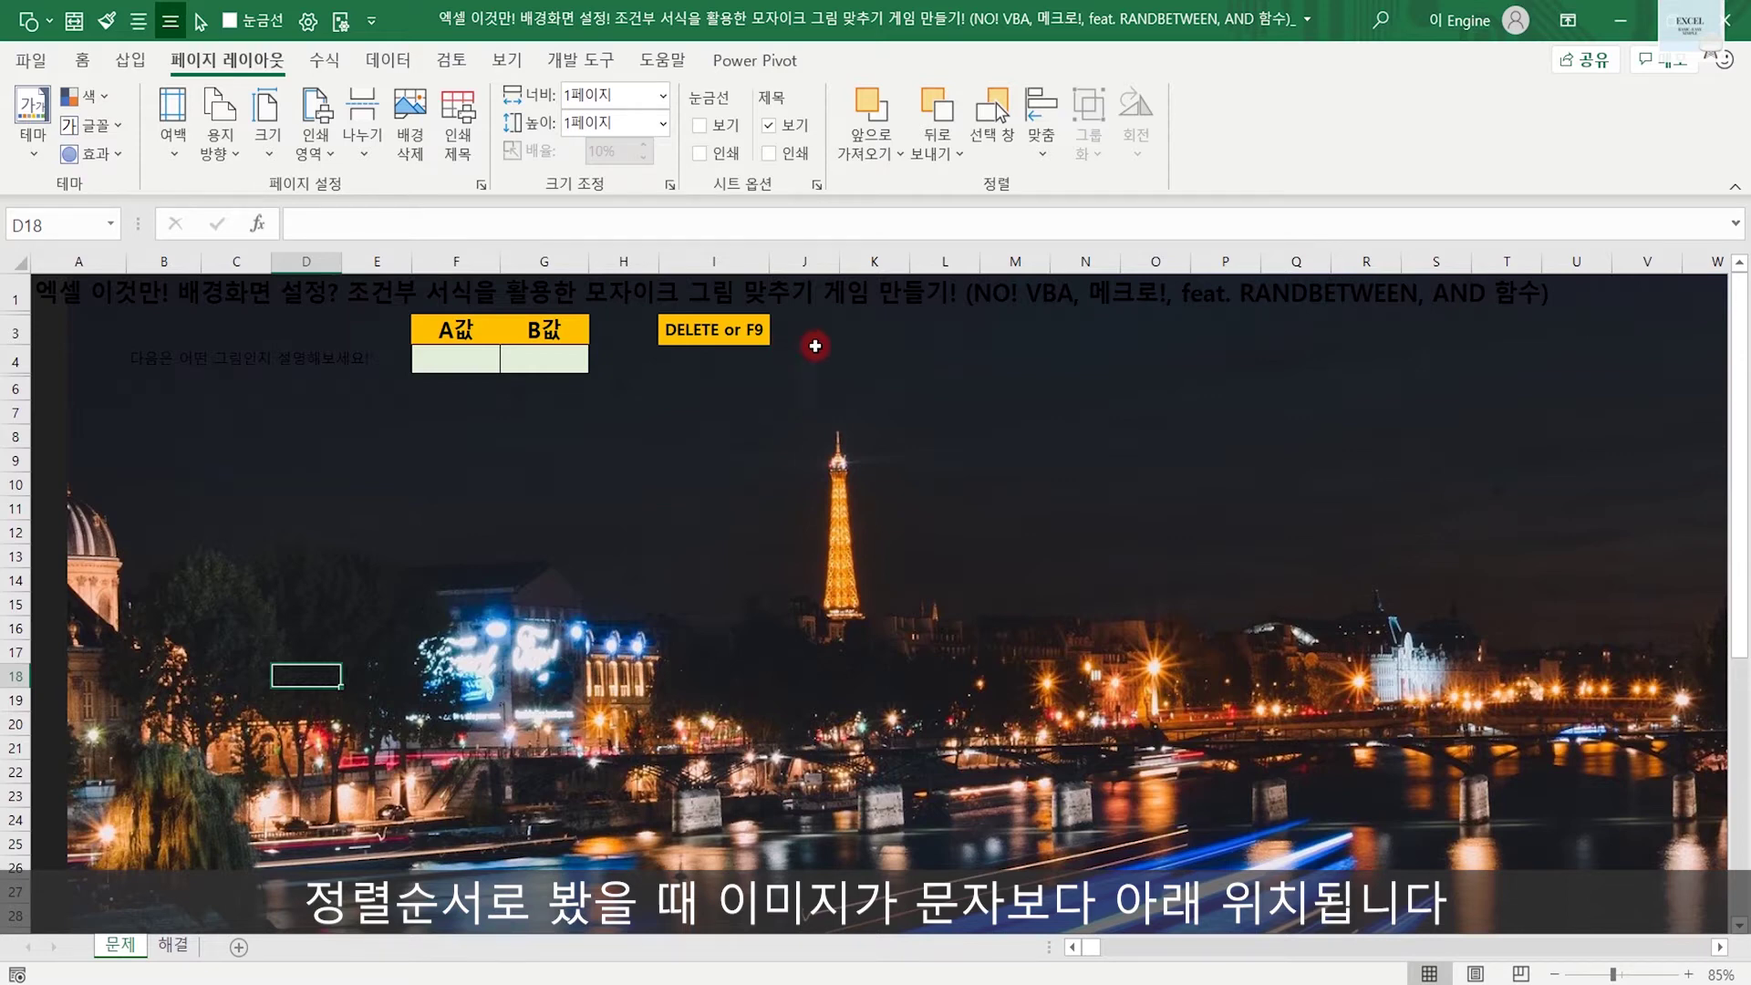
left_click_drag(1267, 460, 1742, 456)
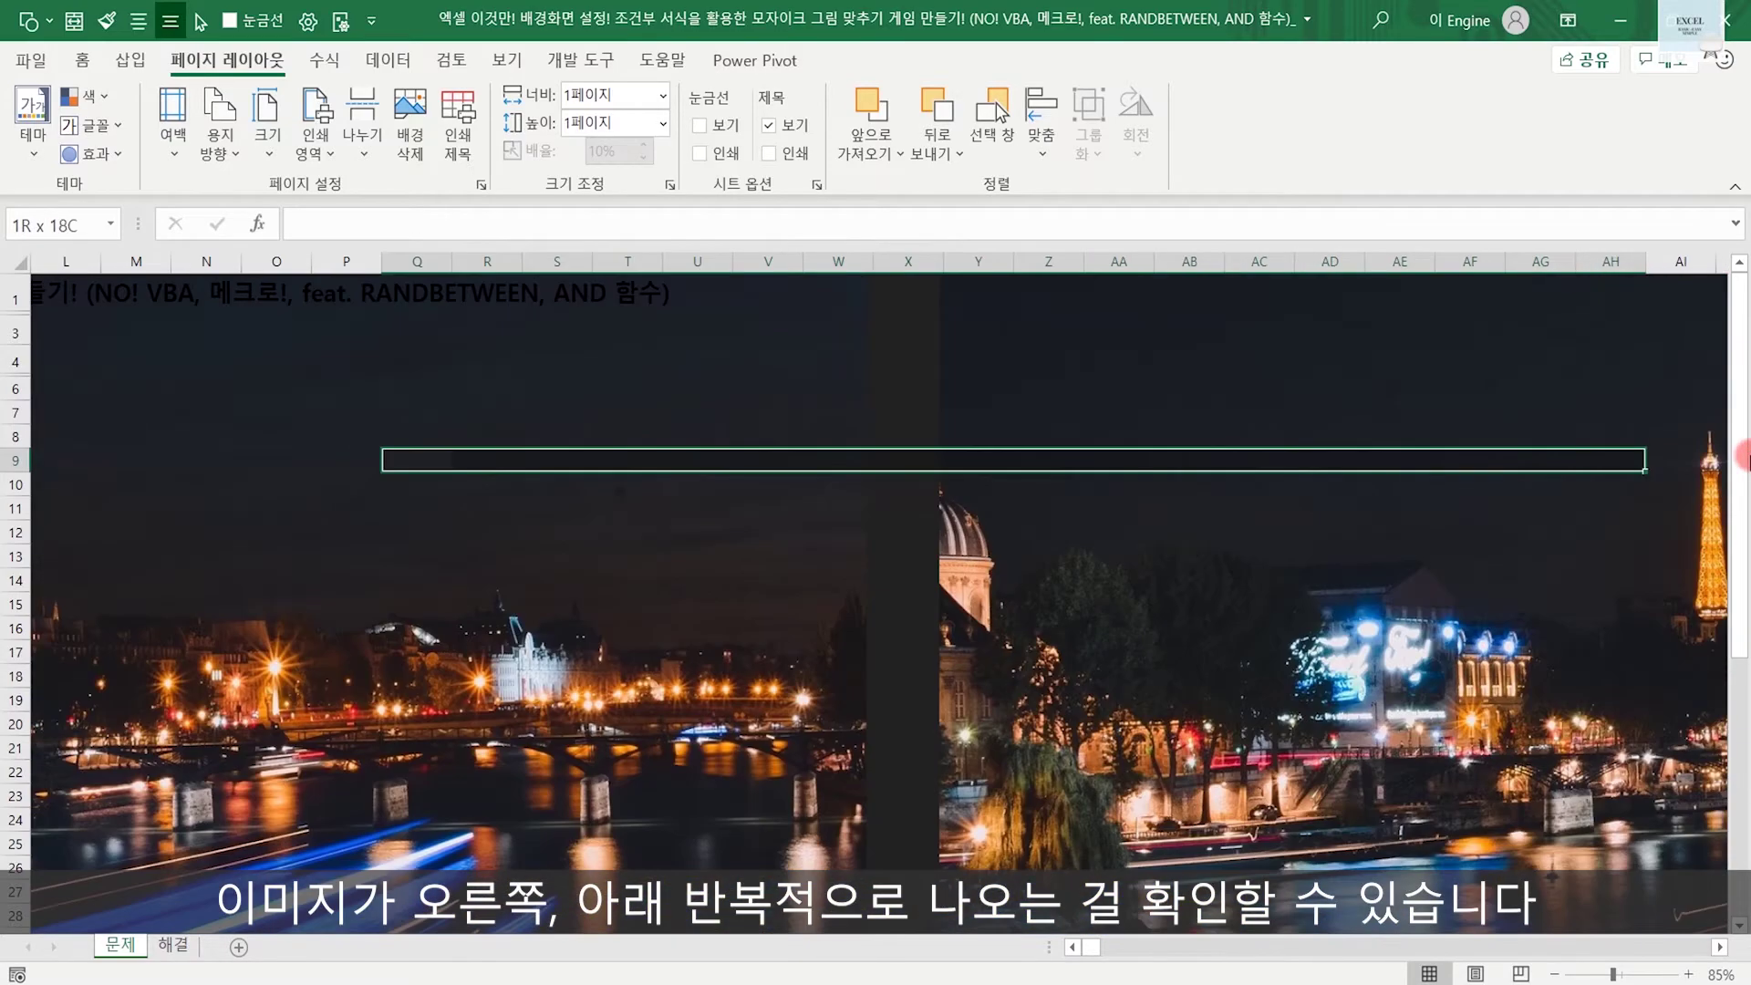
left_click(1072, 597)
left_click_drag(661, 574, 1746, 577)
left_click(1258, 723)
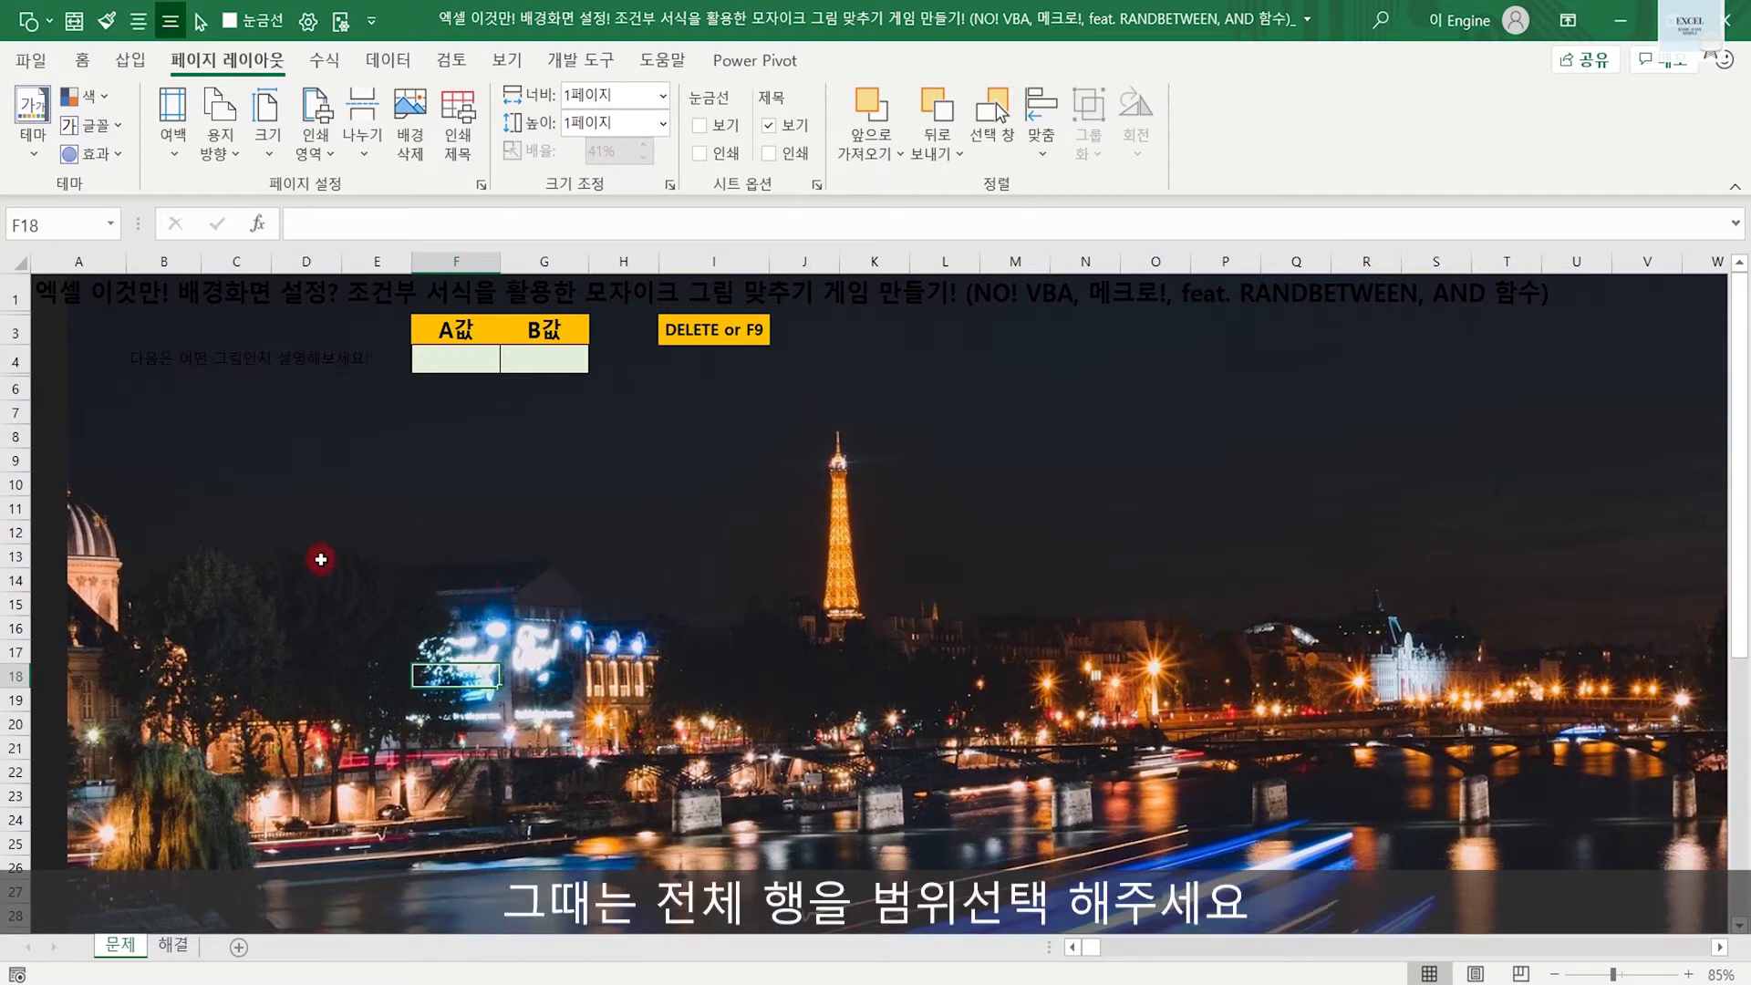
Fill the entire heading rows 1 to 4 with white so their text stands out from the background image
left_click_drag(15, 296, 18, 376)
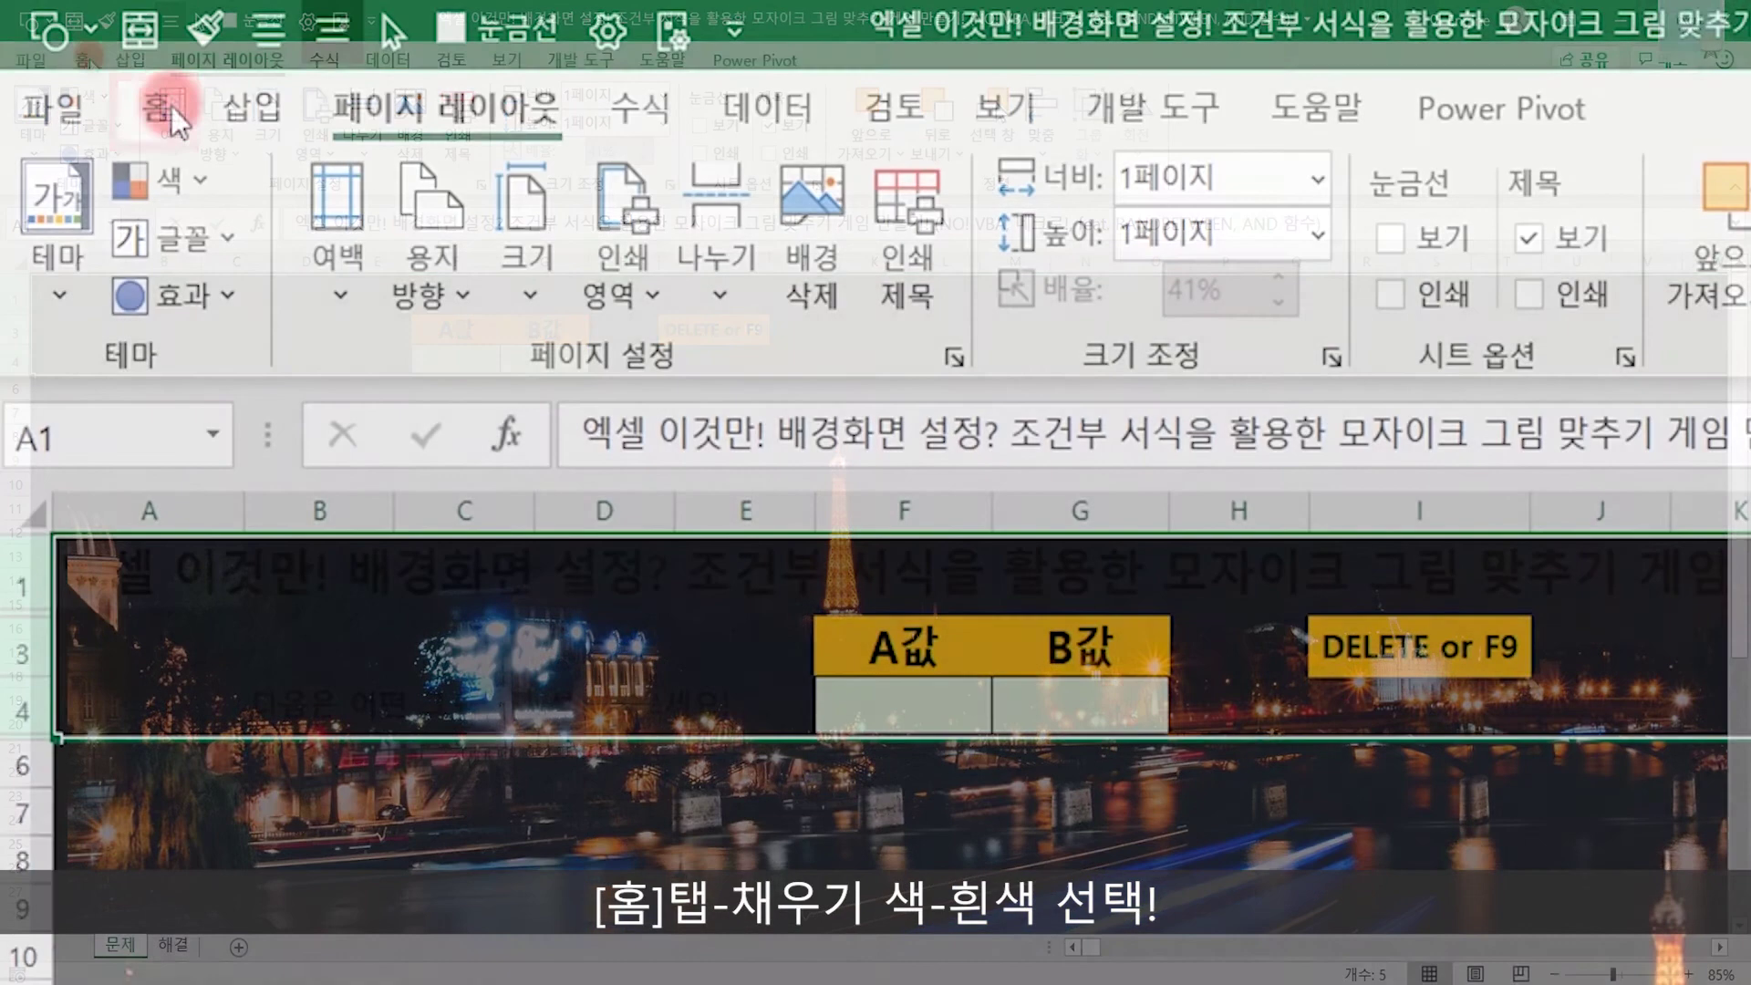
left_click(164, 111)
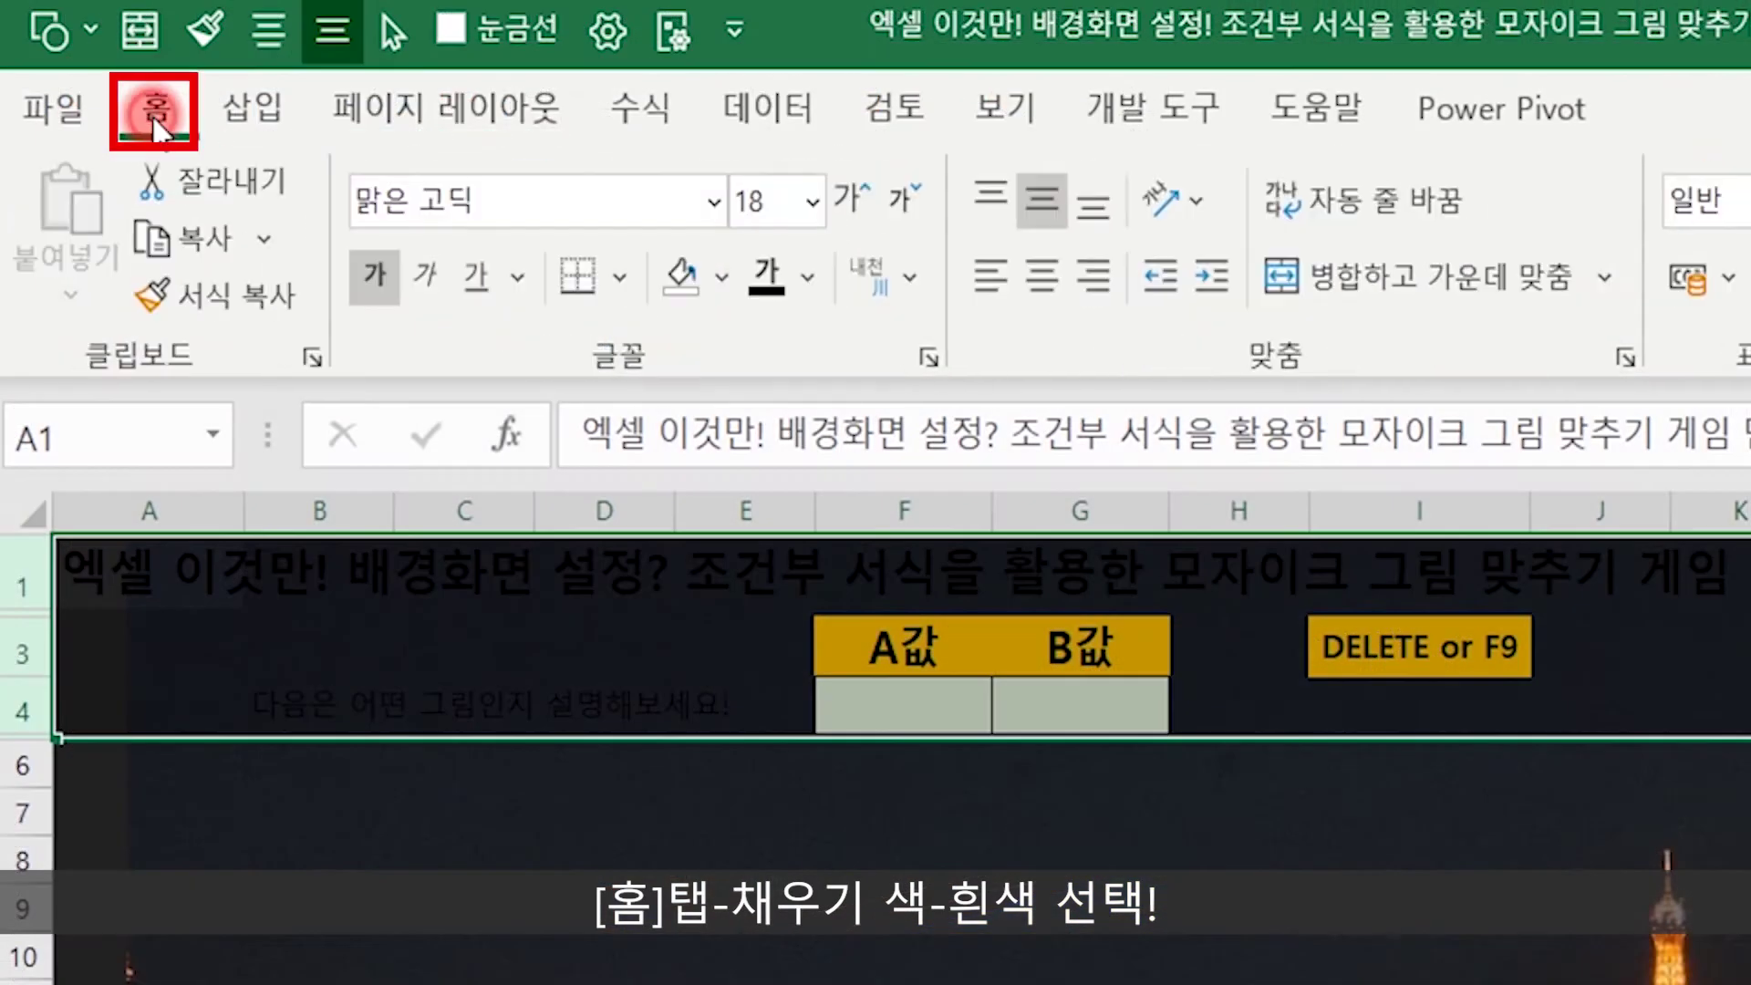
left_click(725, 279)
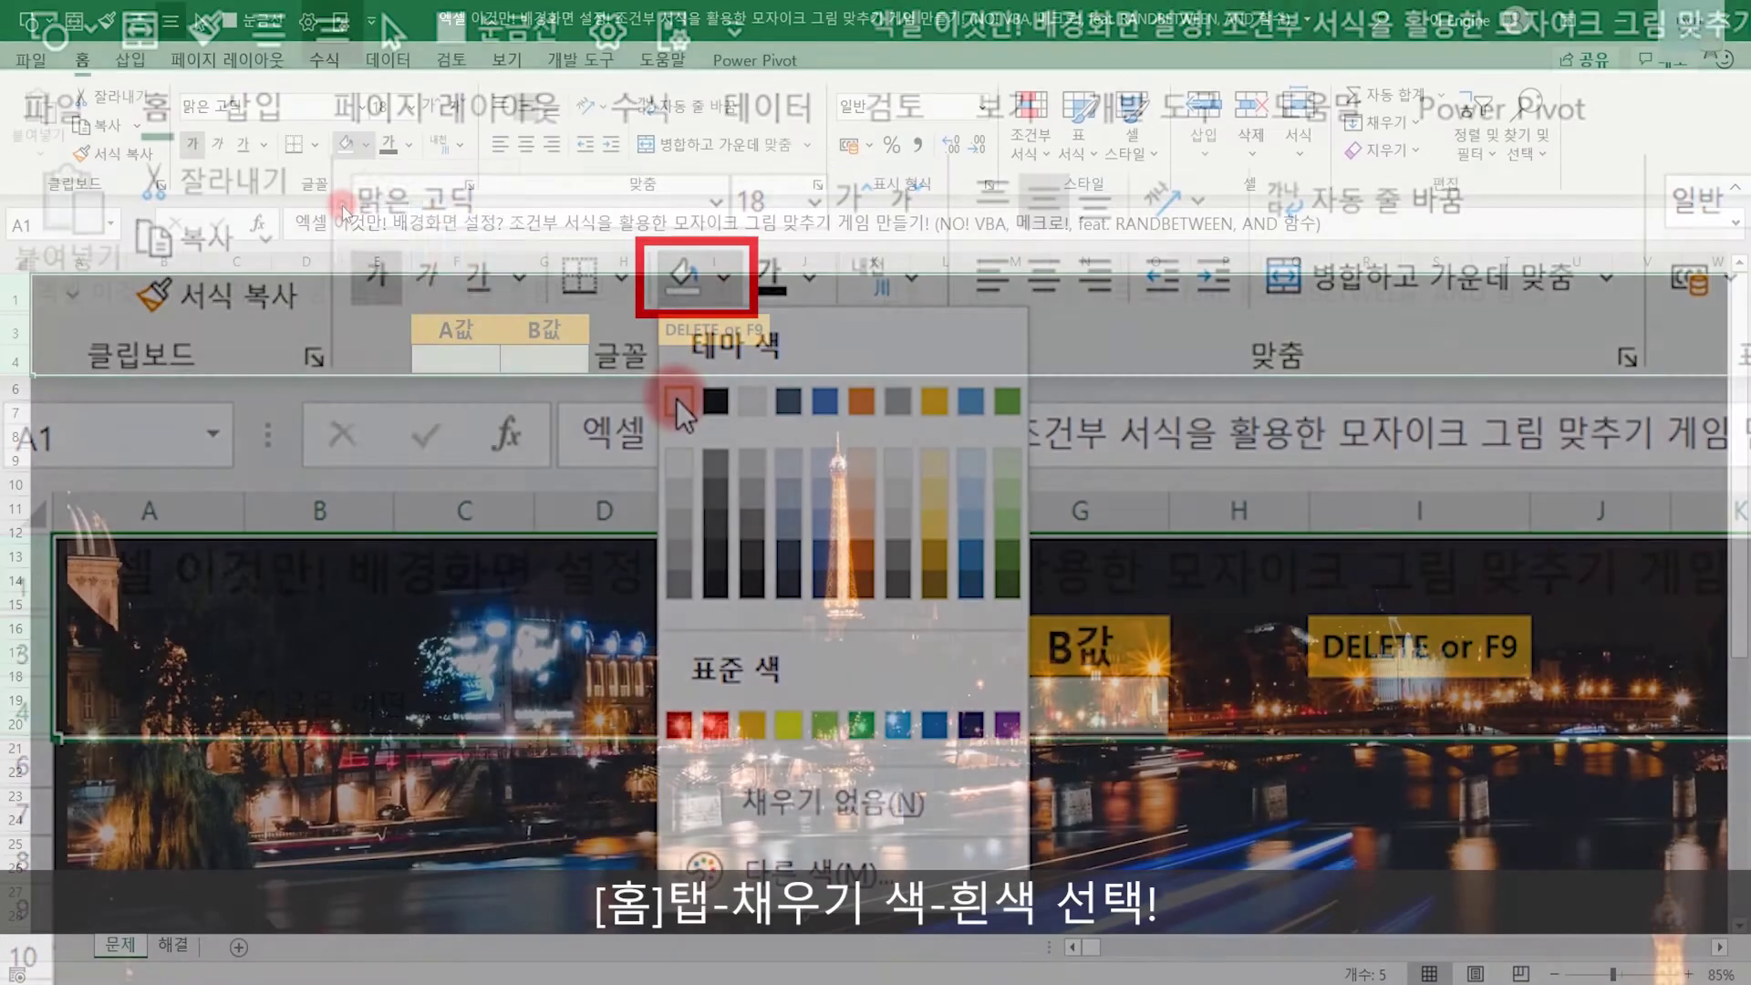
left_click(678, 401)
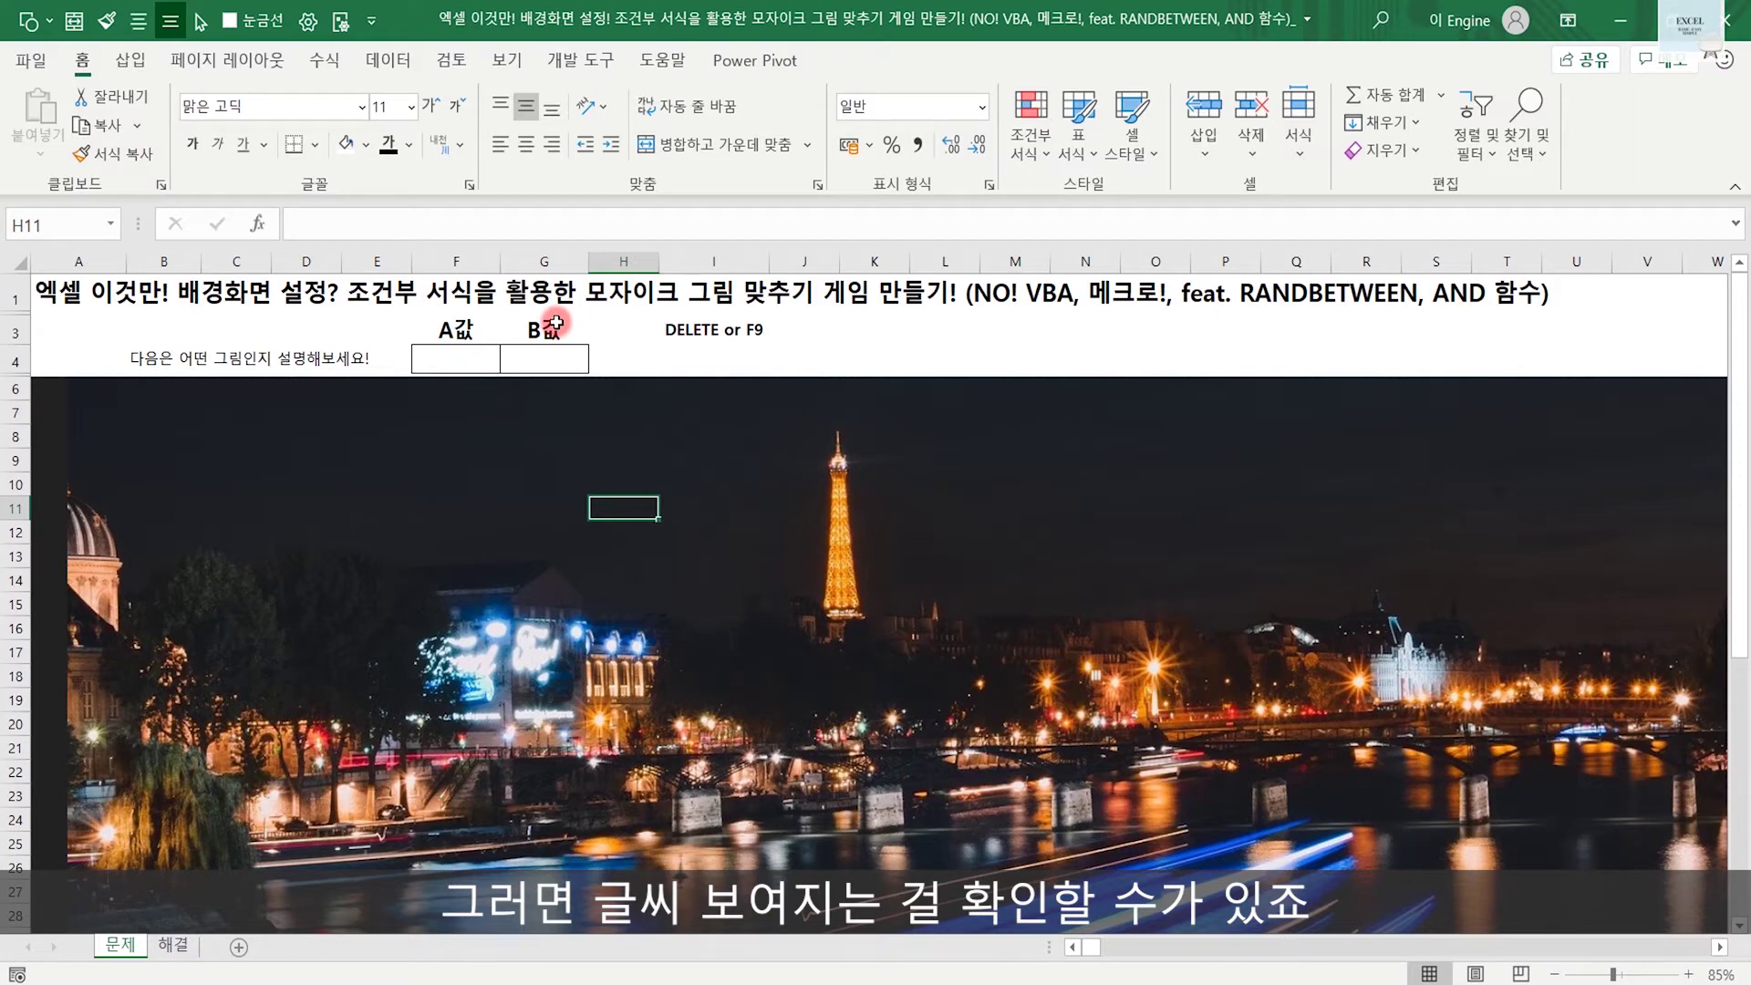
Fill all columns from X to the last column with white to hide the repeated background image
left_click_drag(1286, 534, 1614, 529)
left_click(1109, 442)
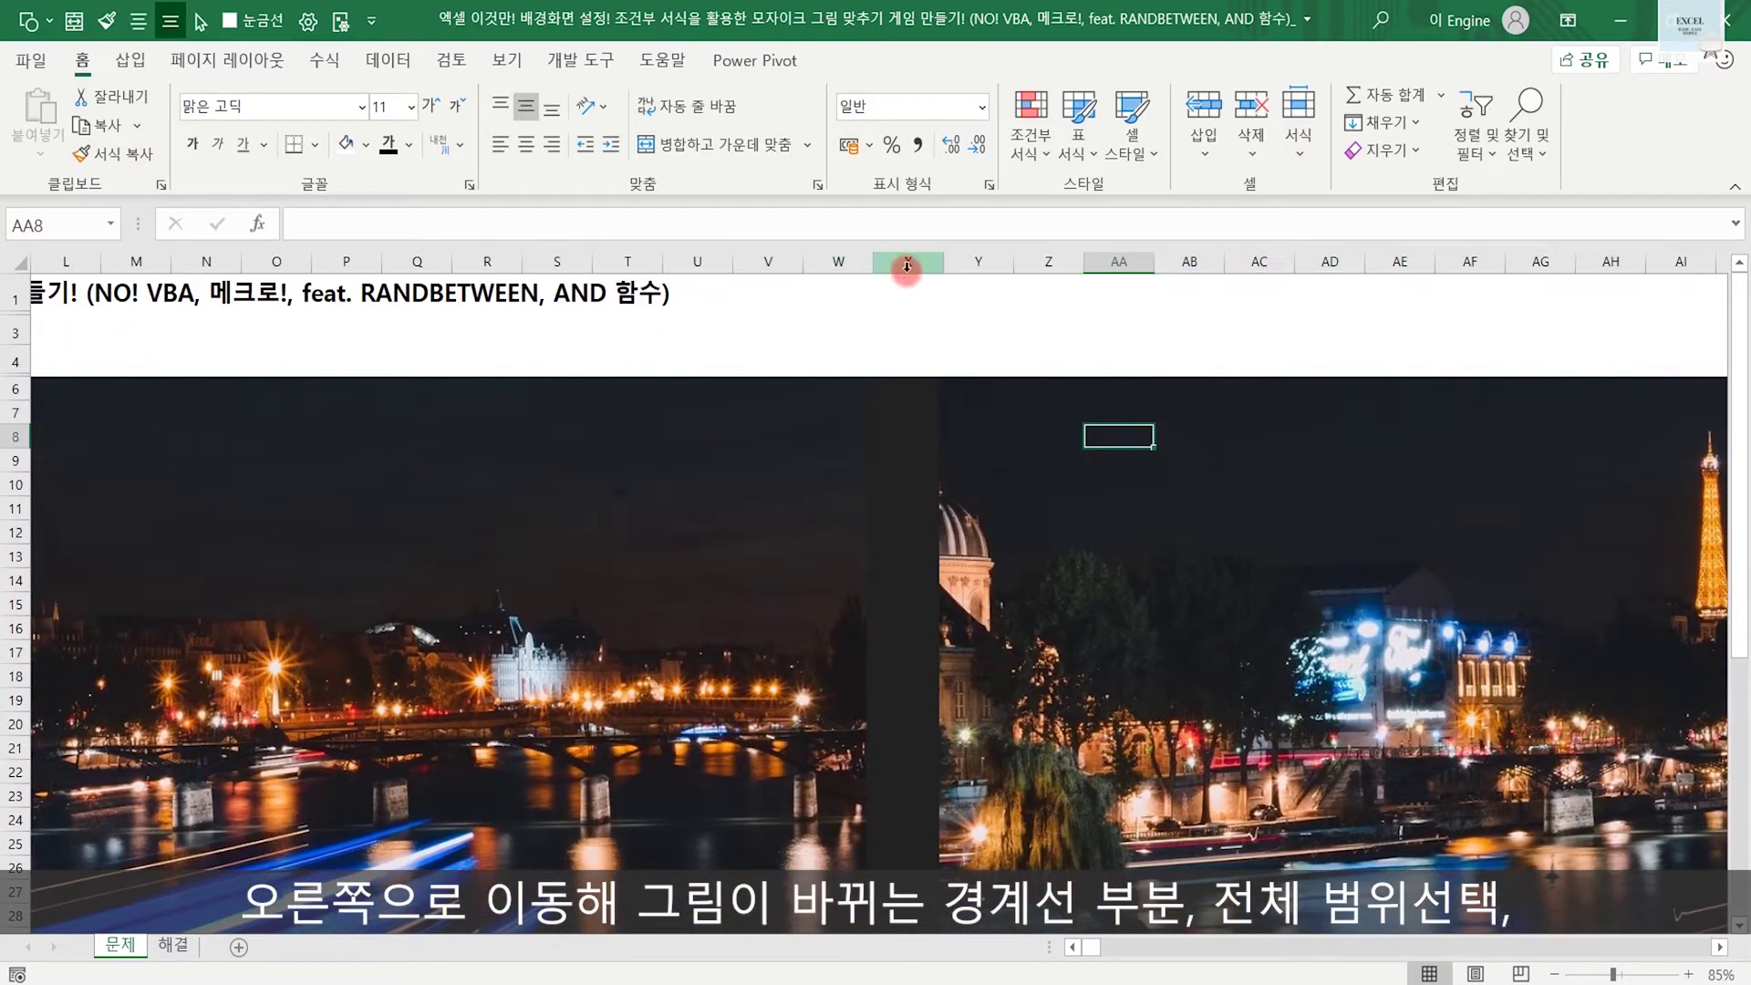
left_click(907, 265)
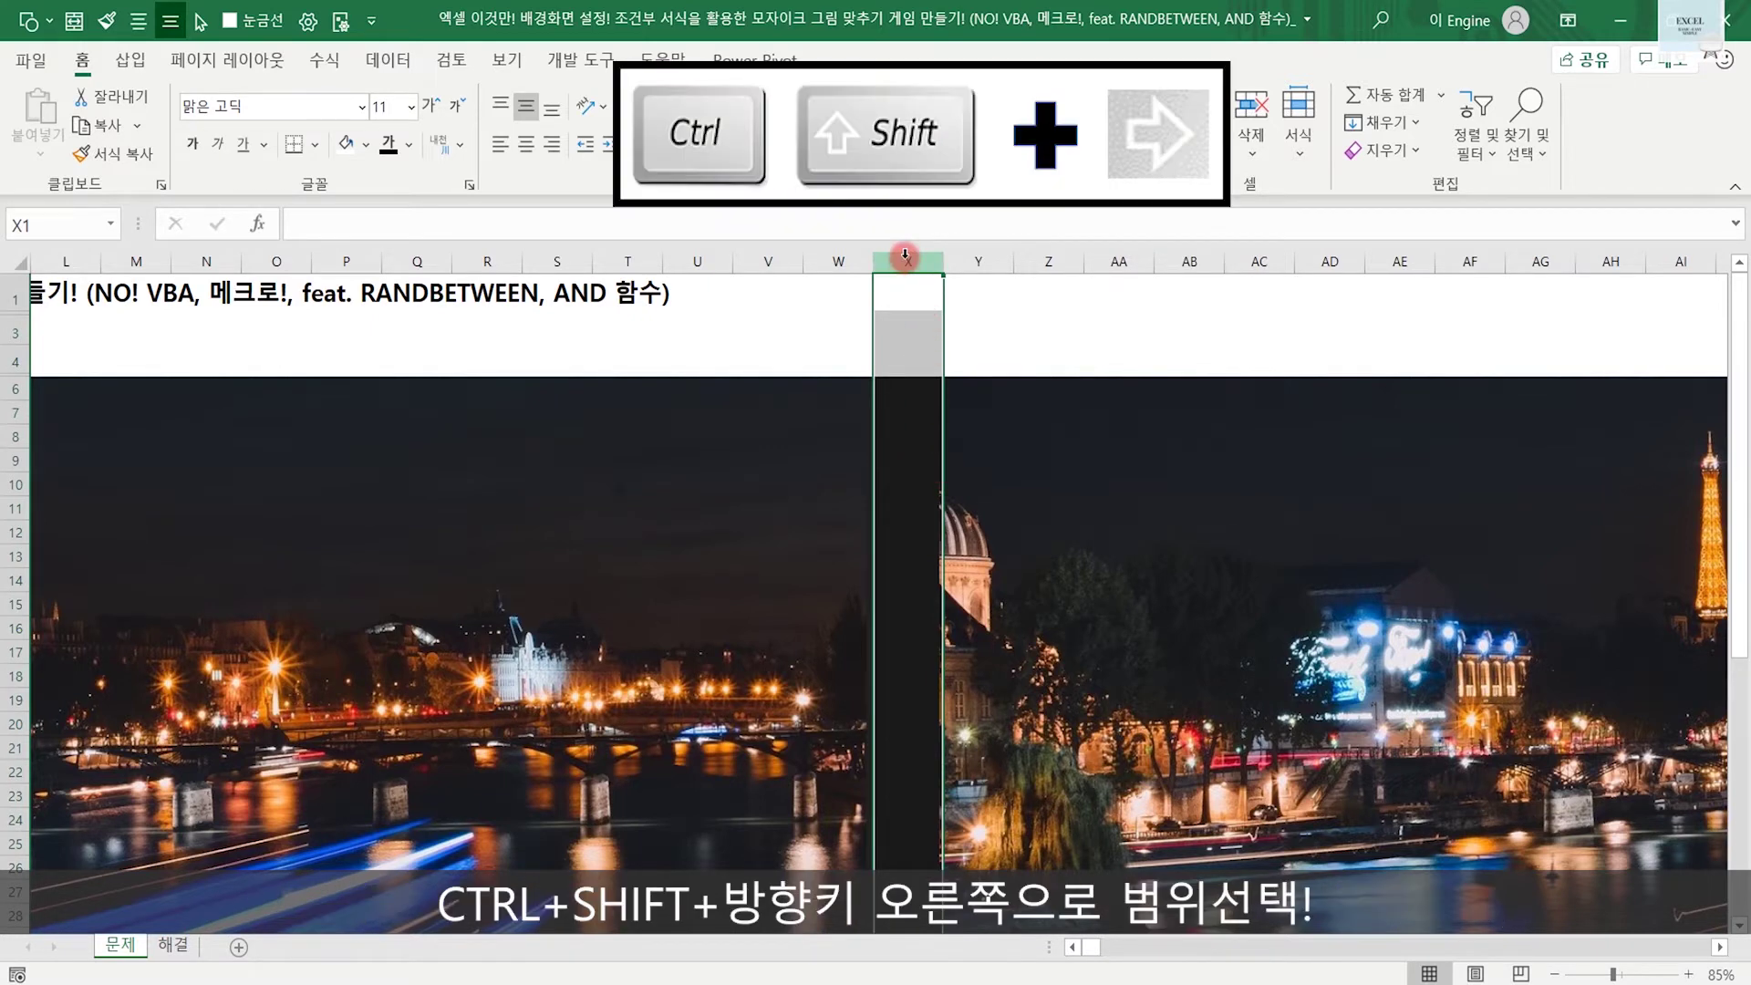
key("ctrl+shift+Right")
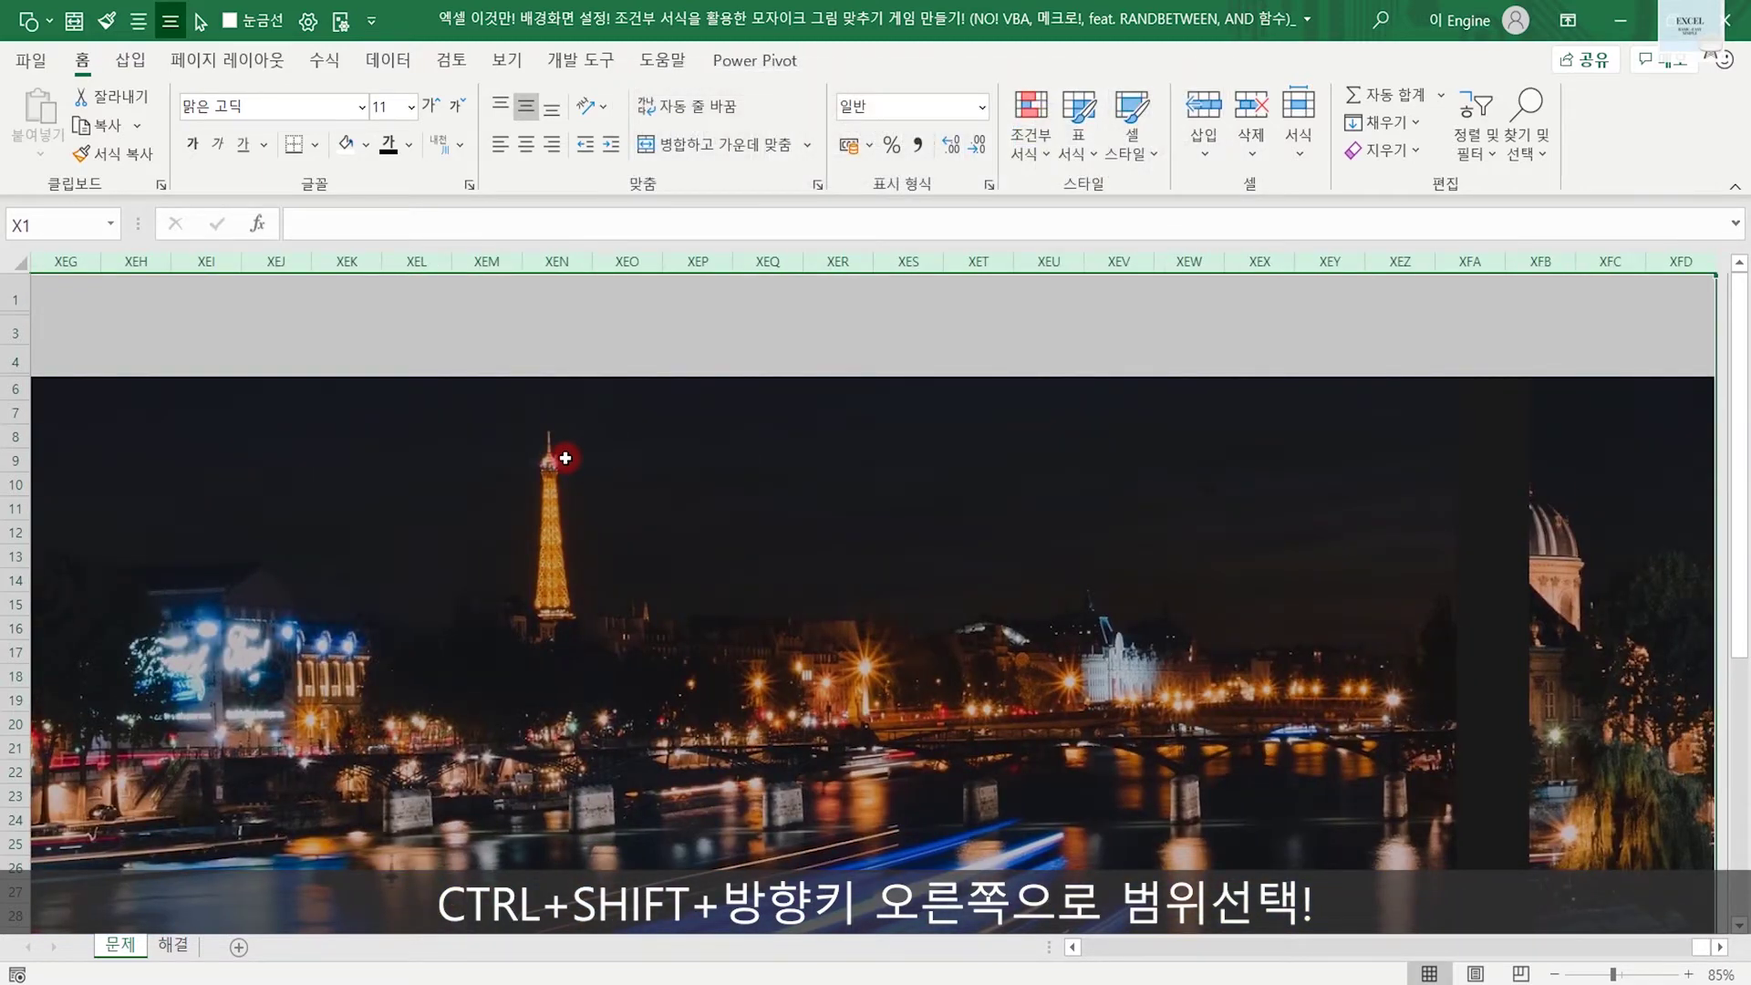
left_click(346, 146)
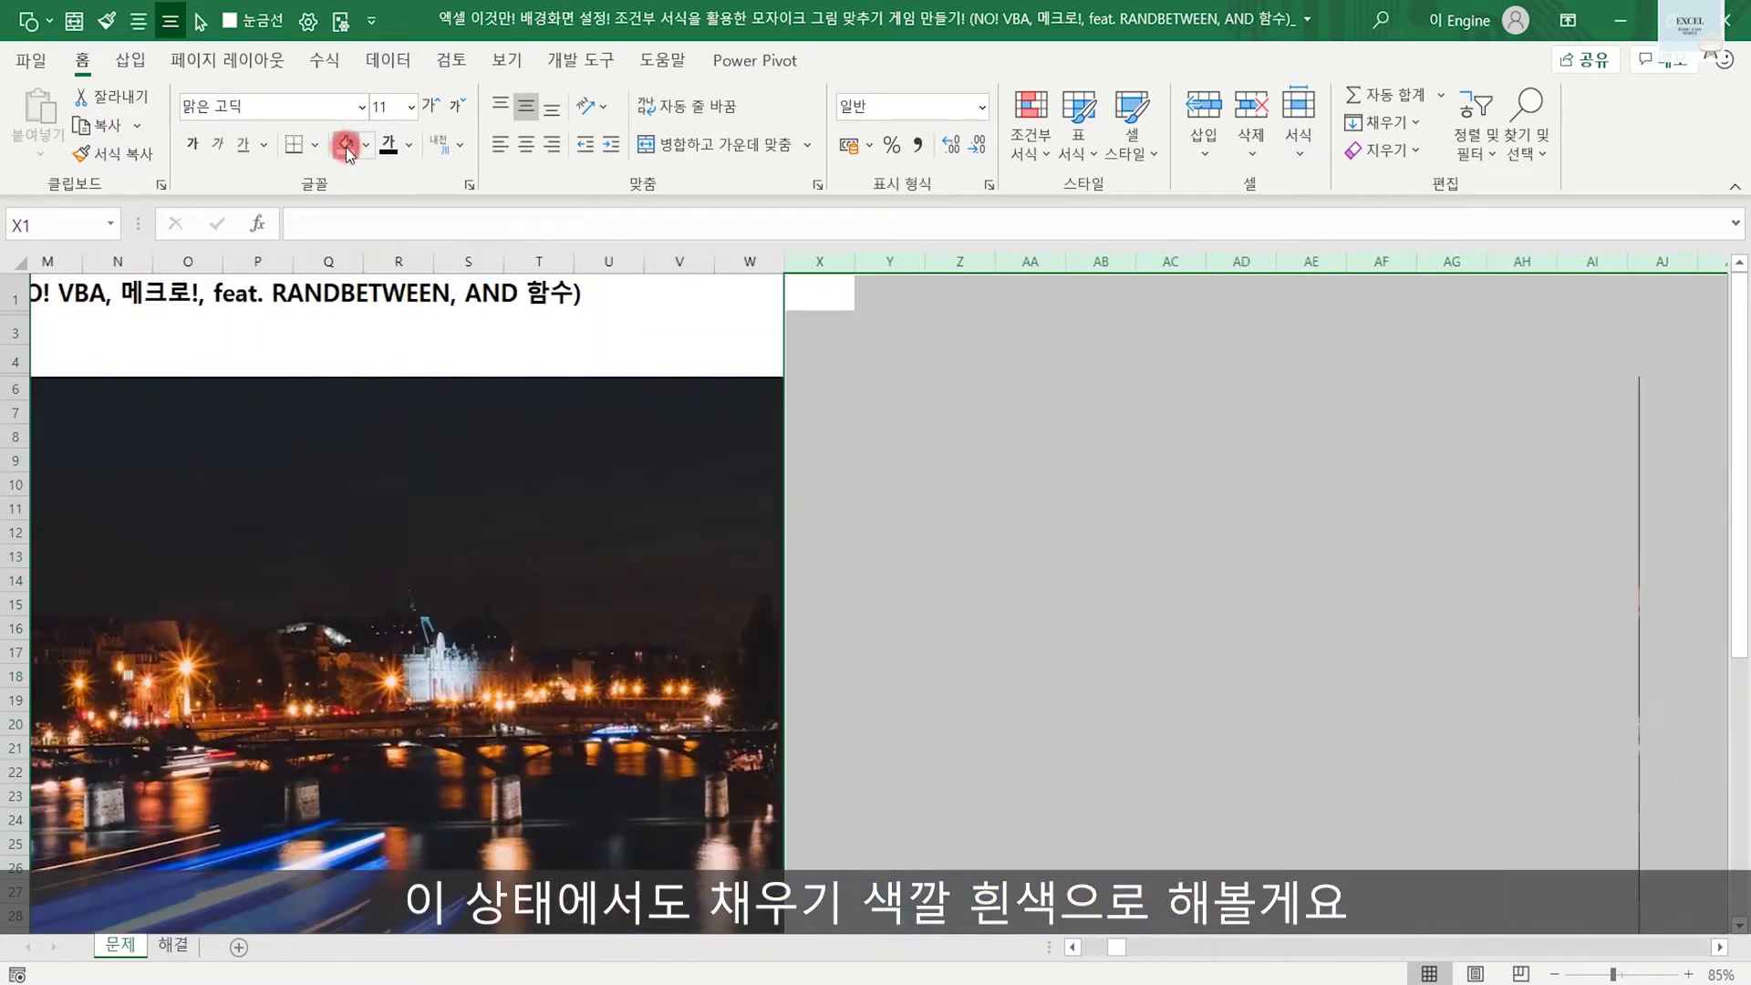
left_click(666, 569)
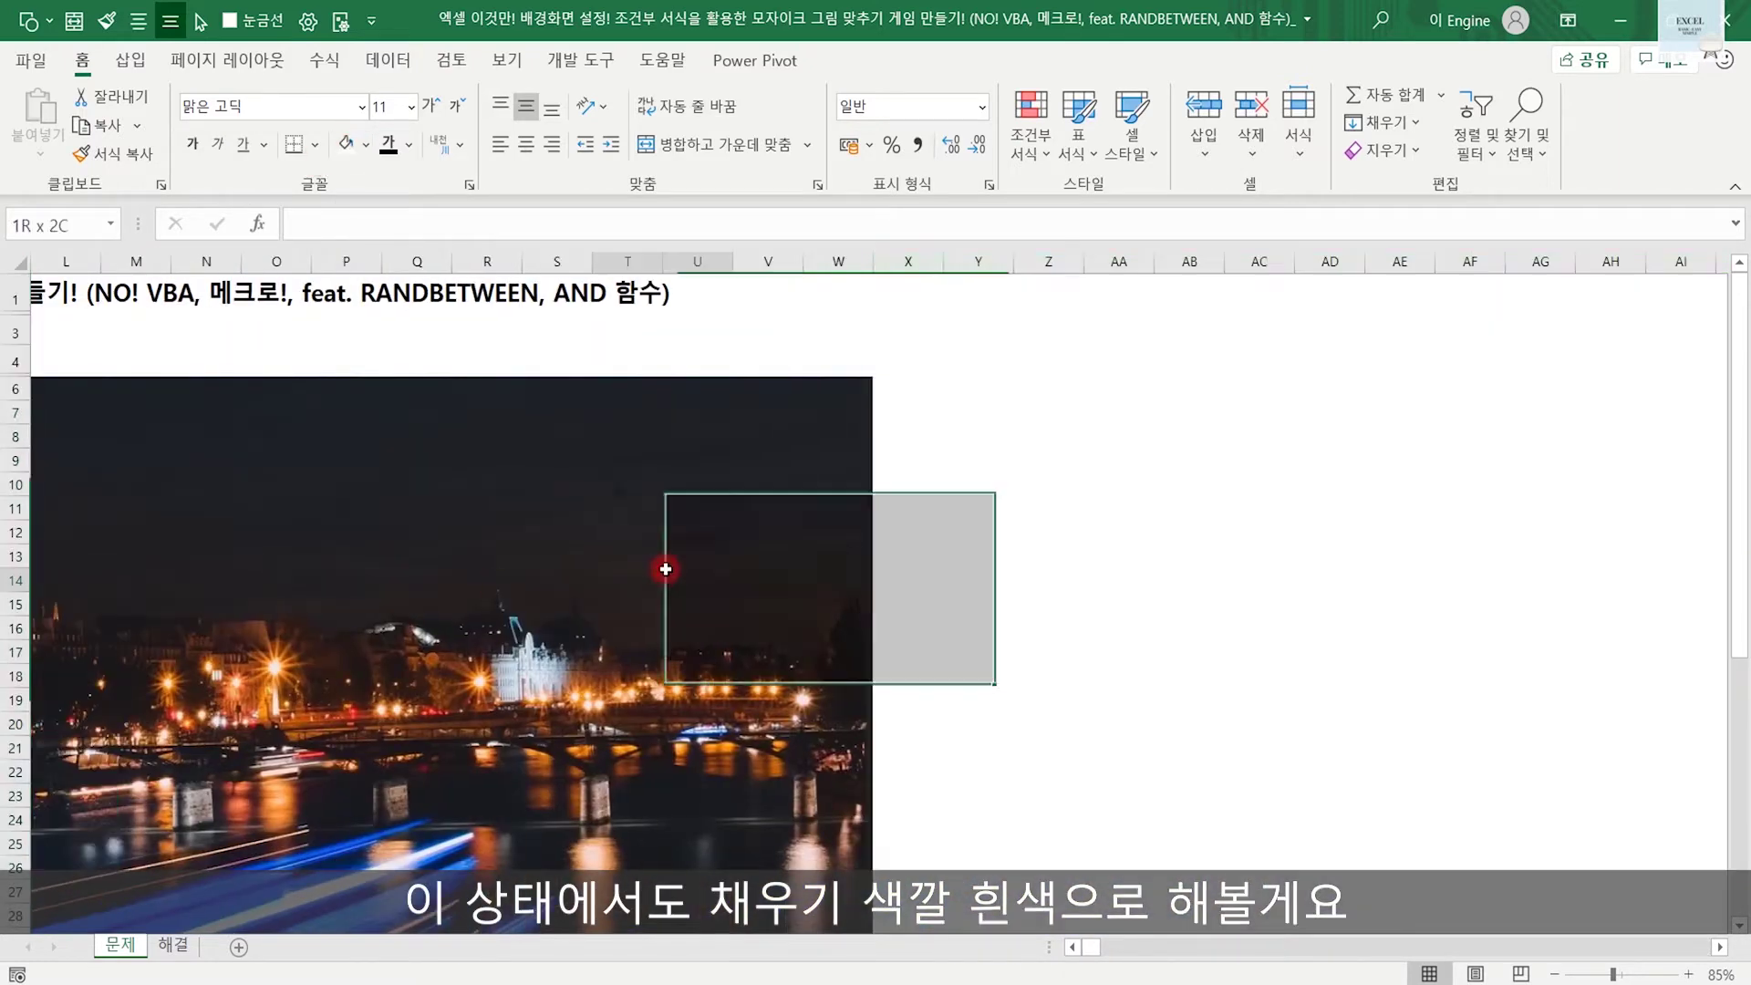
left_click(1330, 556)
left_click(1163, 471)
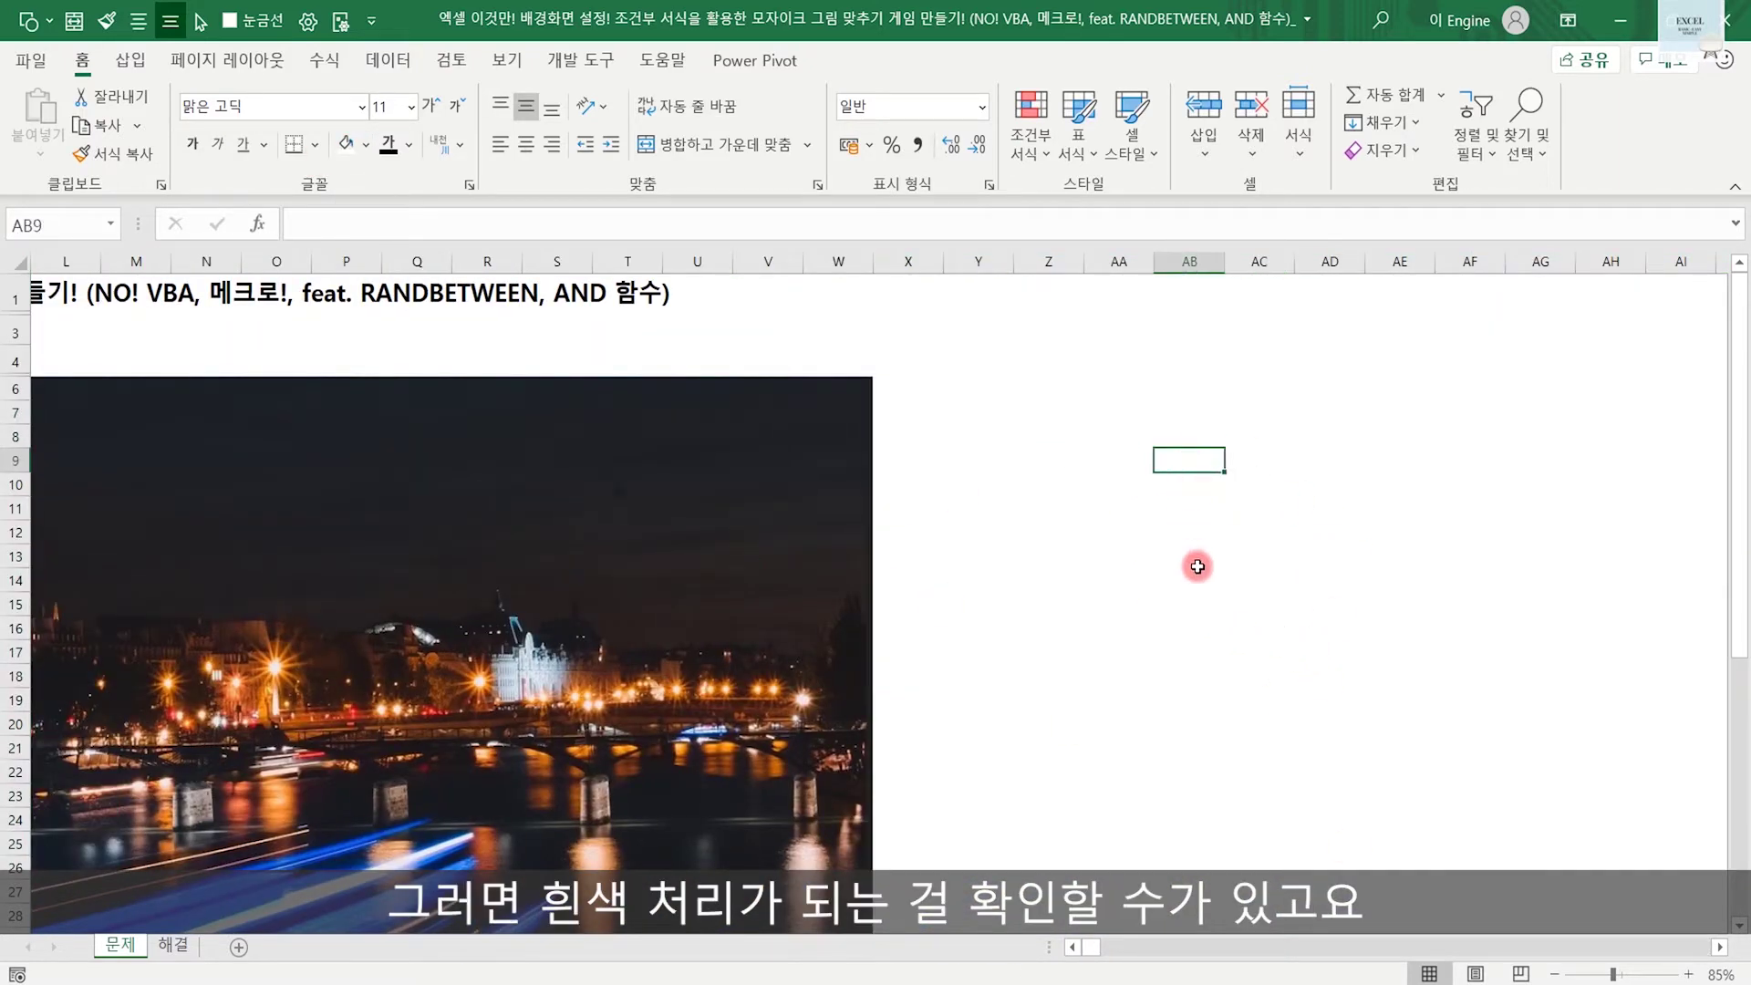
Fill all rows from 37 to the last row with white to hide the repeated background image below
left_click_drag(1104, 946, 1090, 948)
scroll(380, 640, "down", 4)
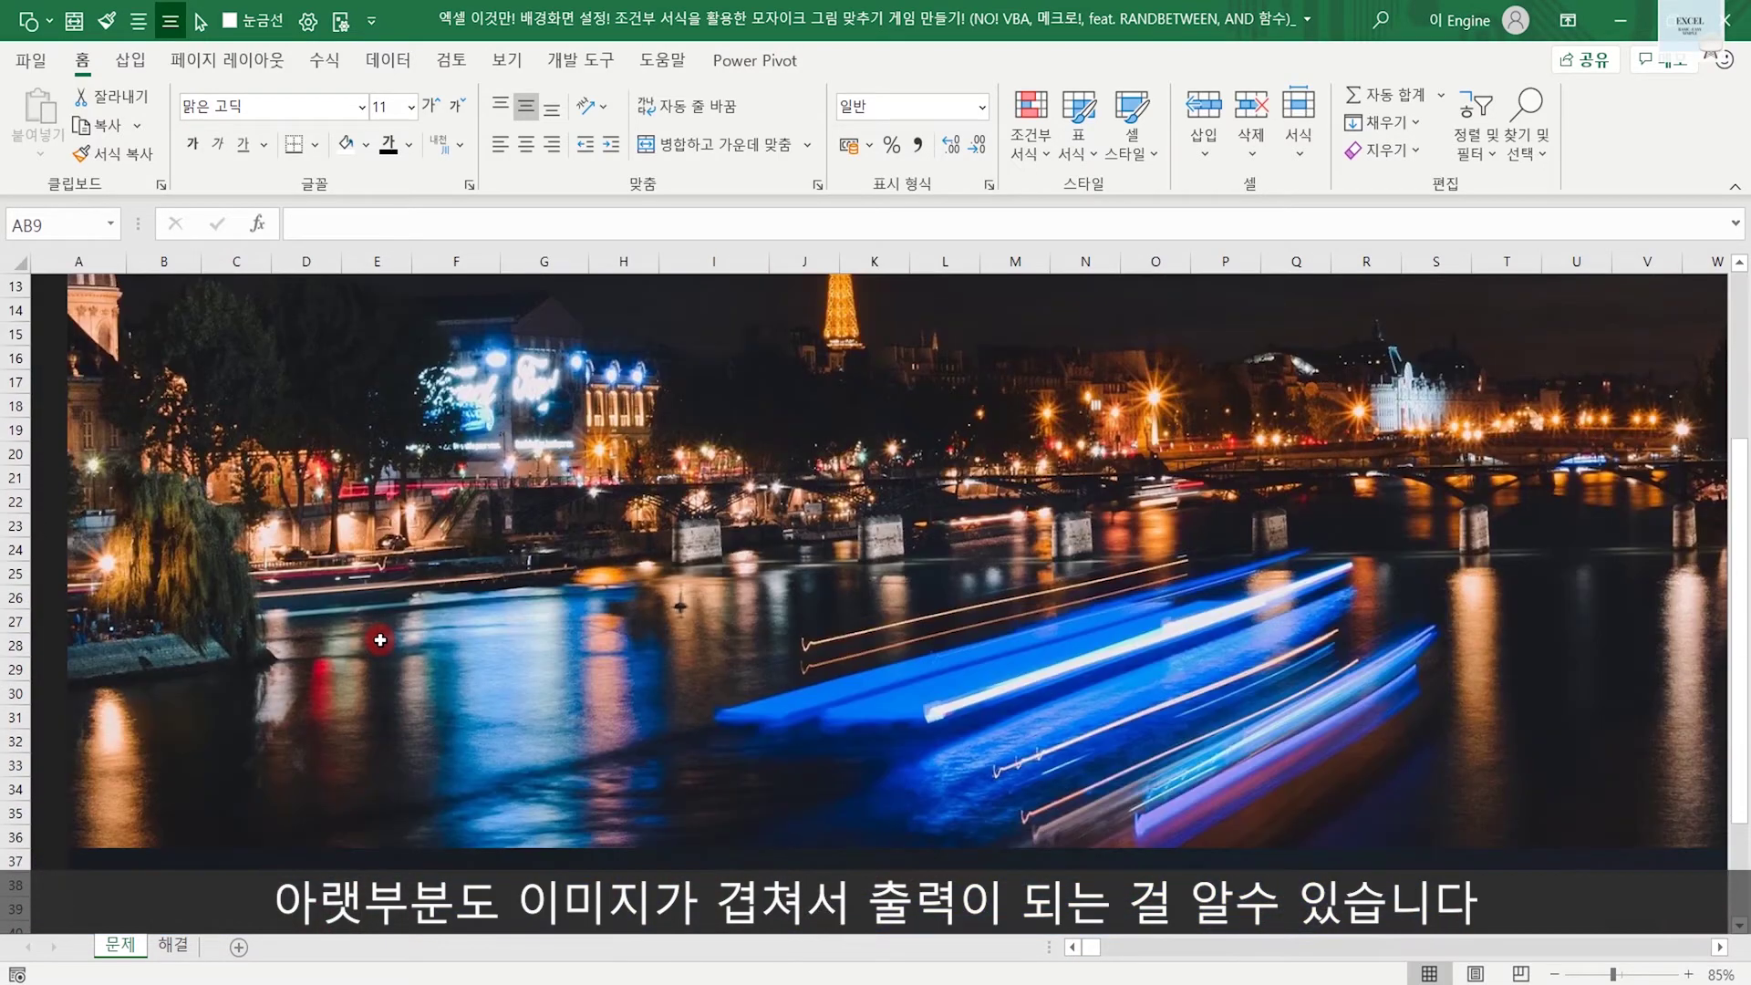
scroll(380, 640, "down", 6)
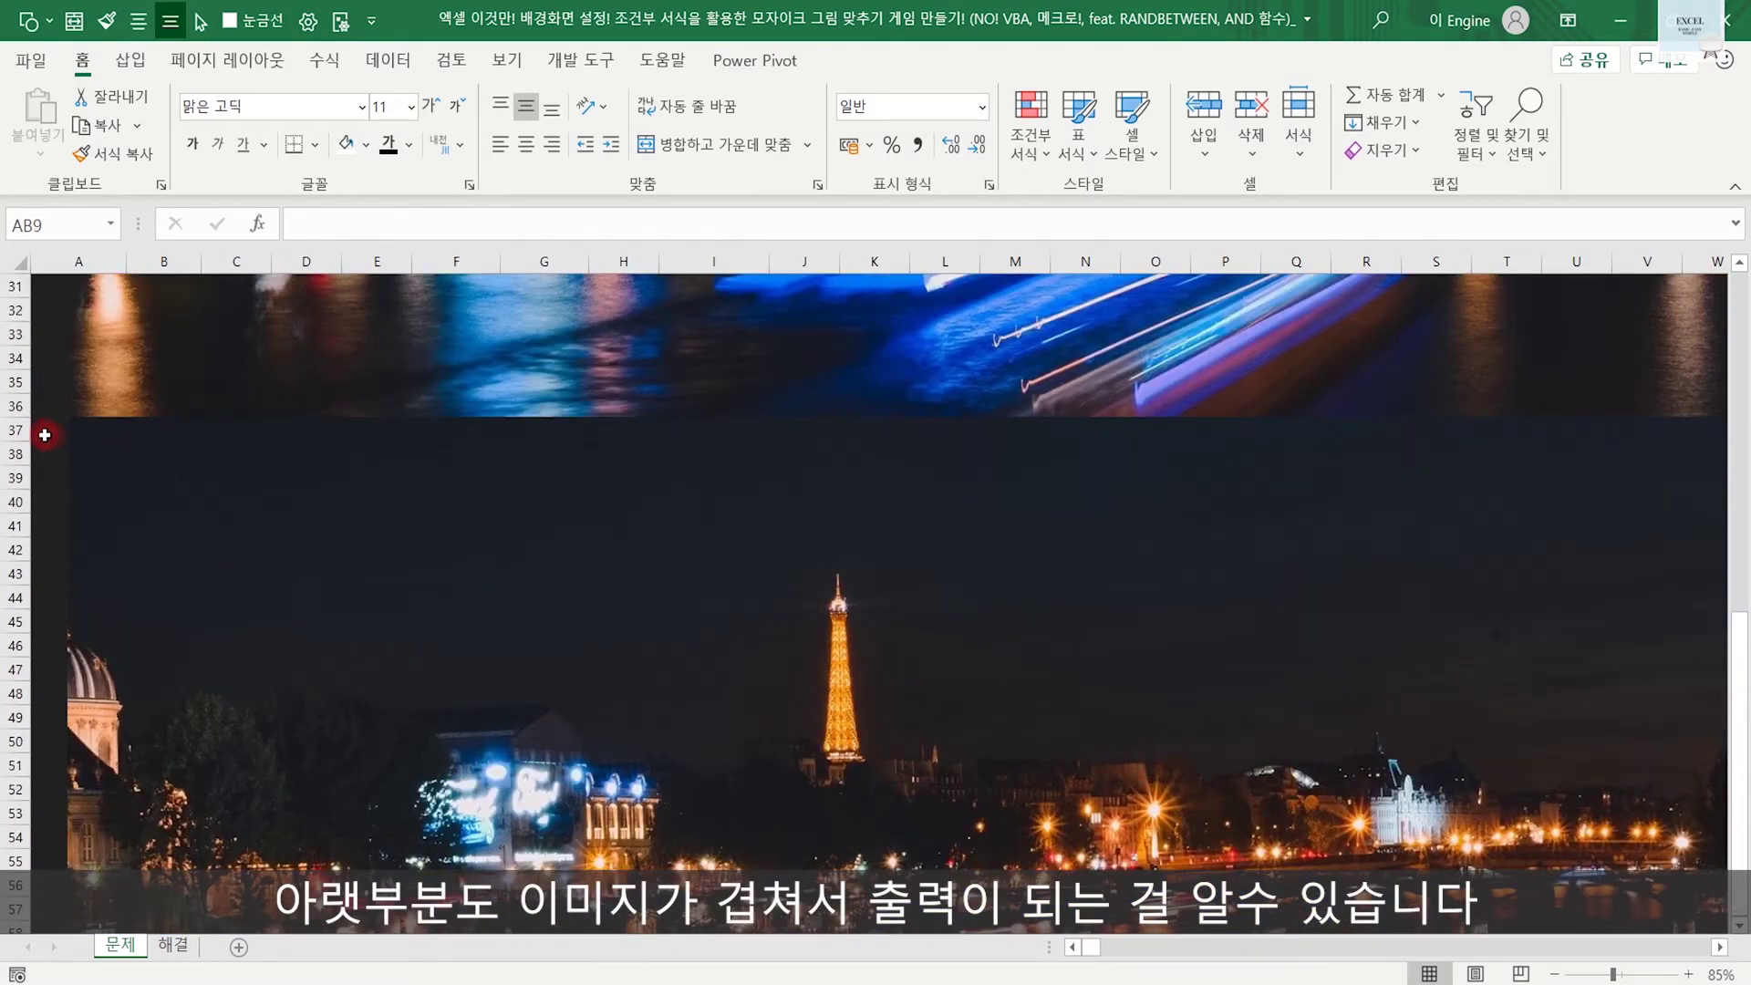
left_click_drag(14, 430, 7, 545)
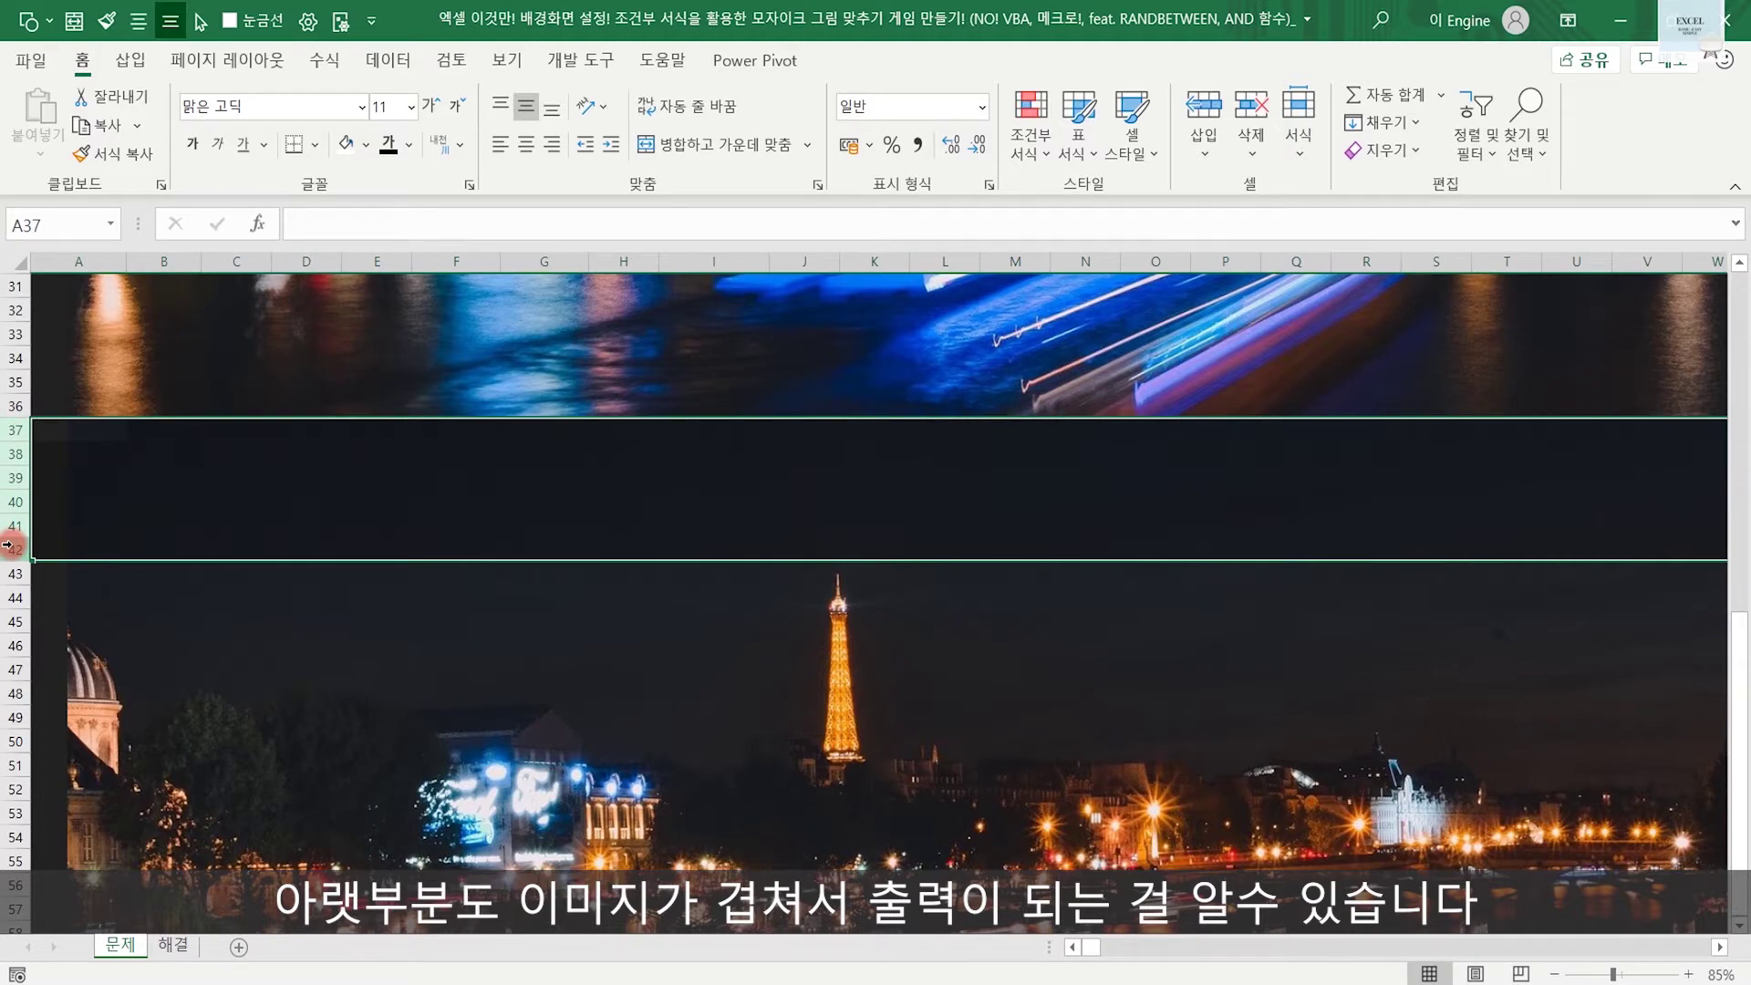
left_click(14, 430)
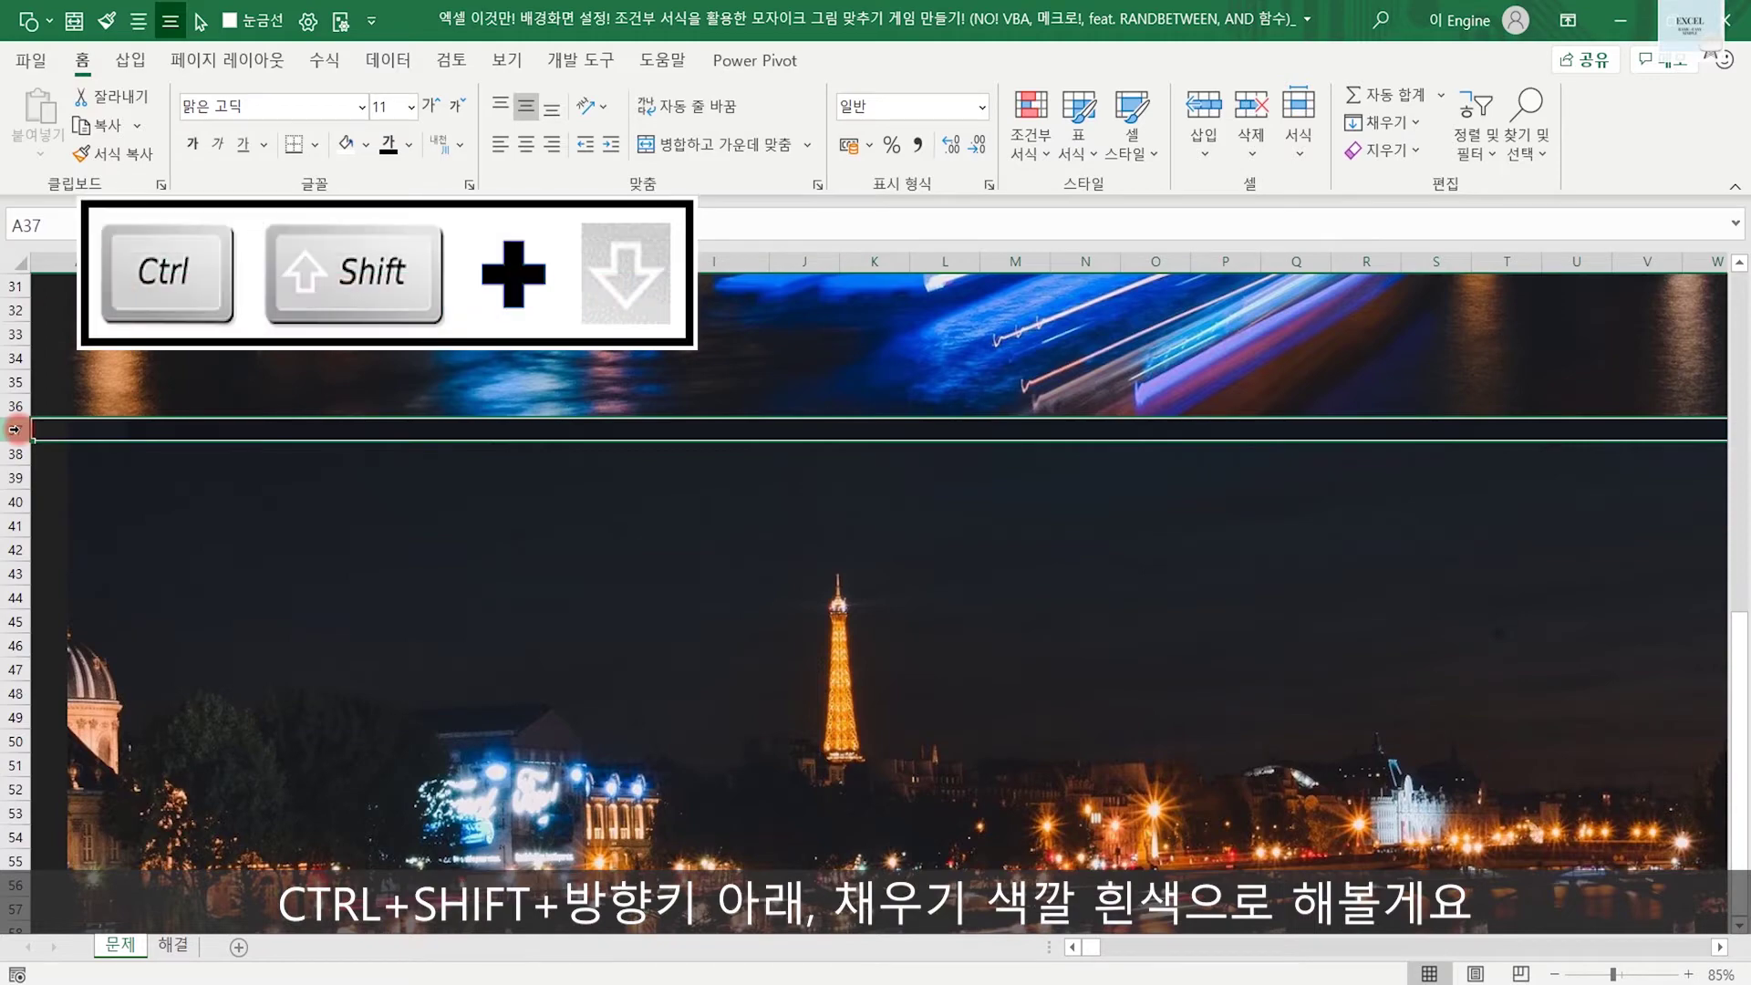
key("ctrl+shift+Down")
left_click(347, 148)
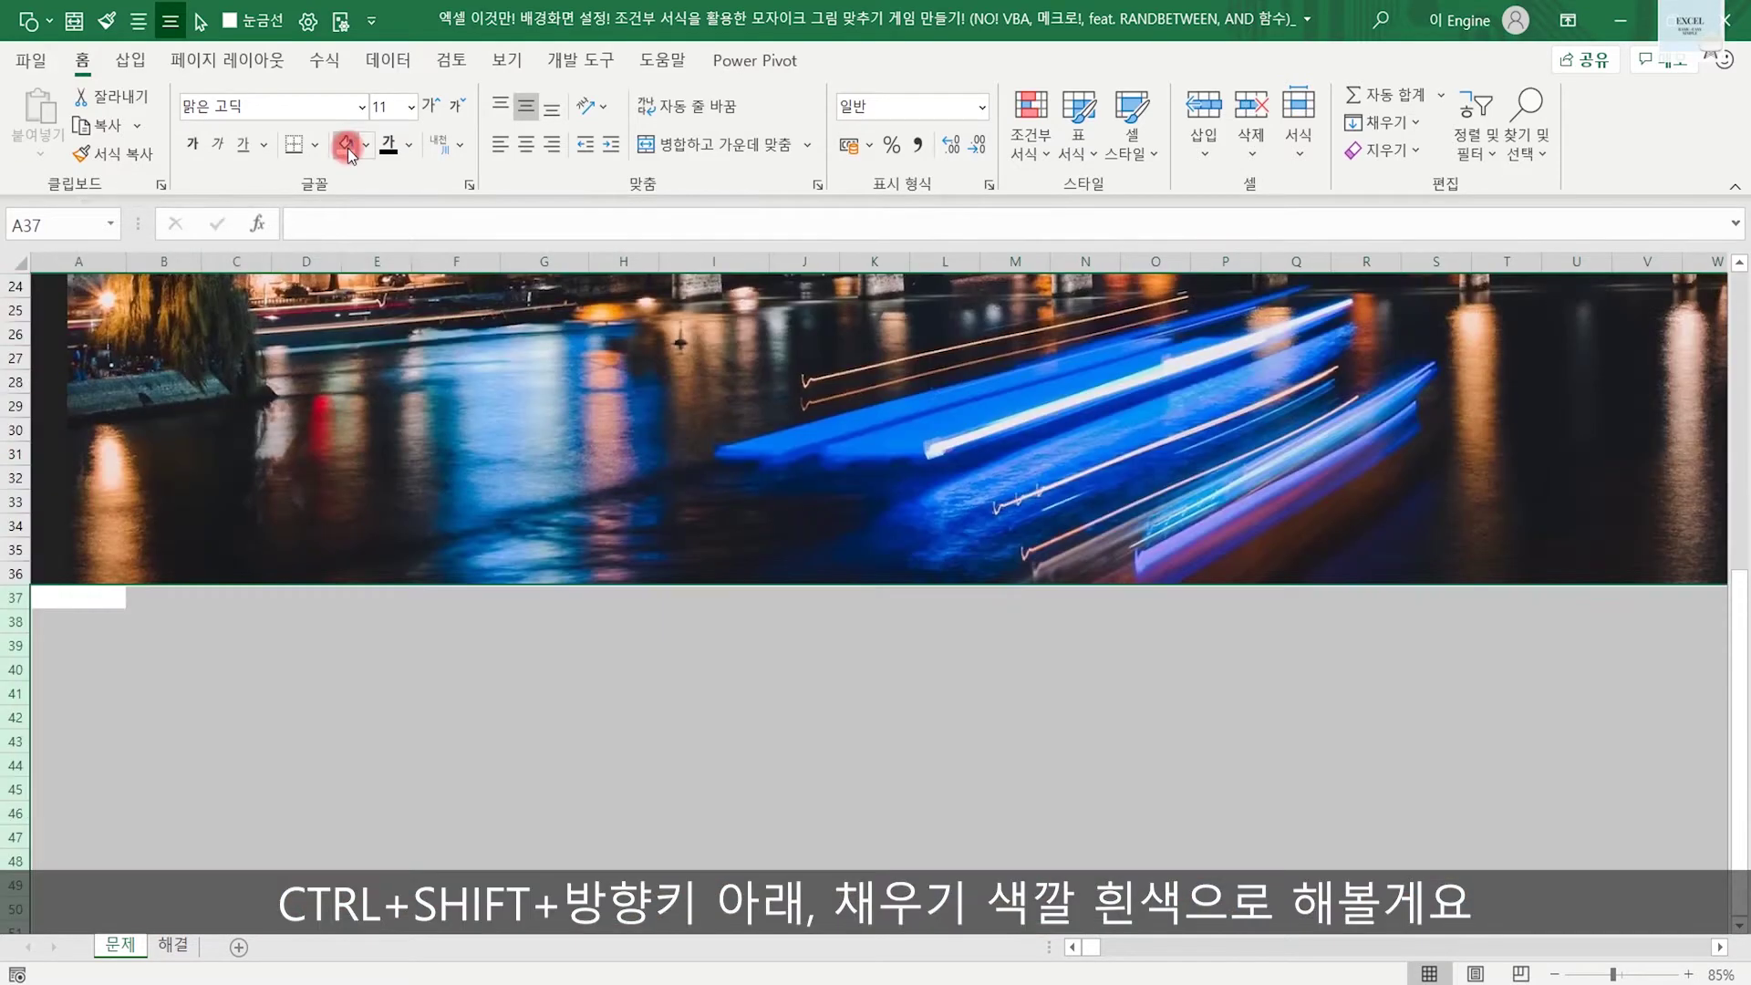
left_click(608, 564)
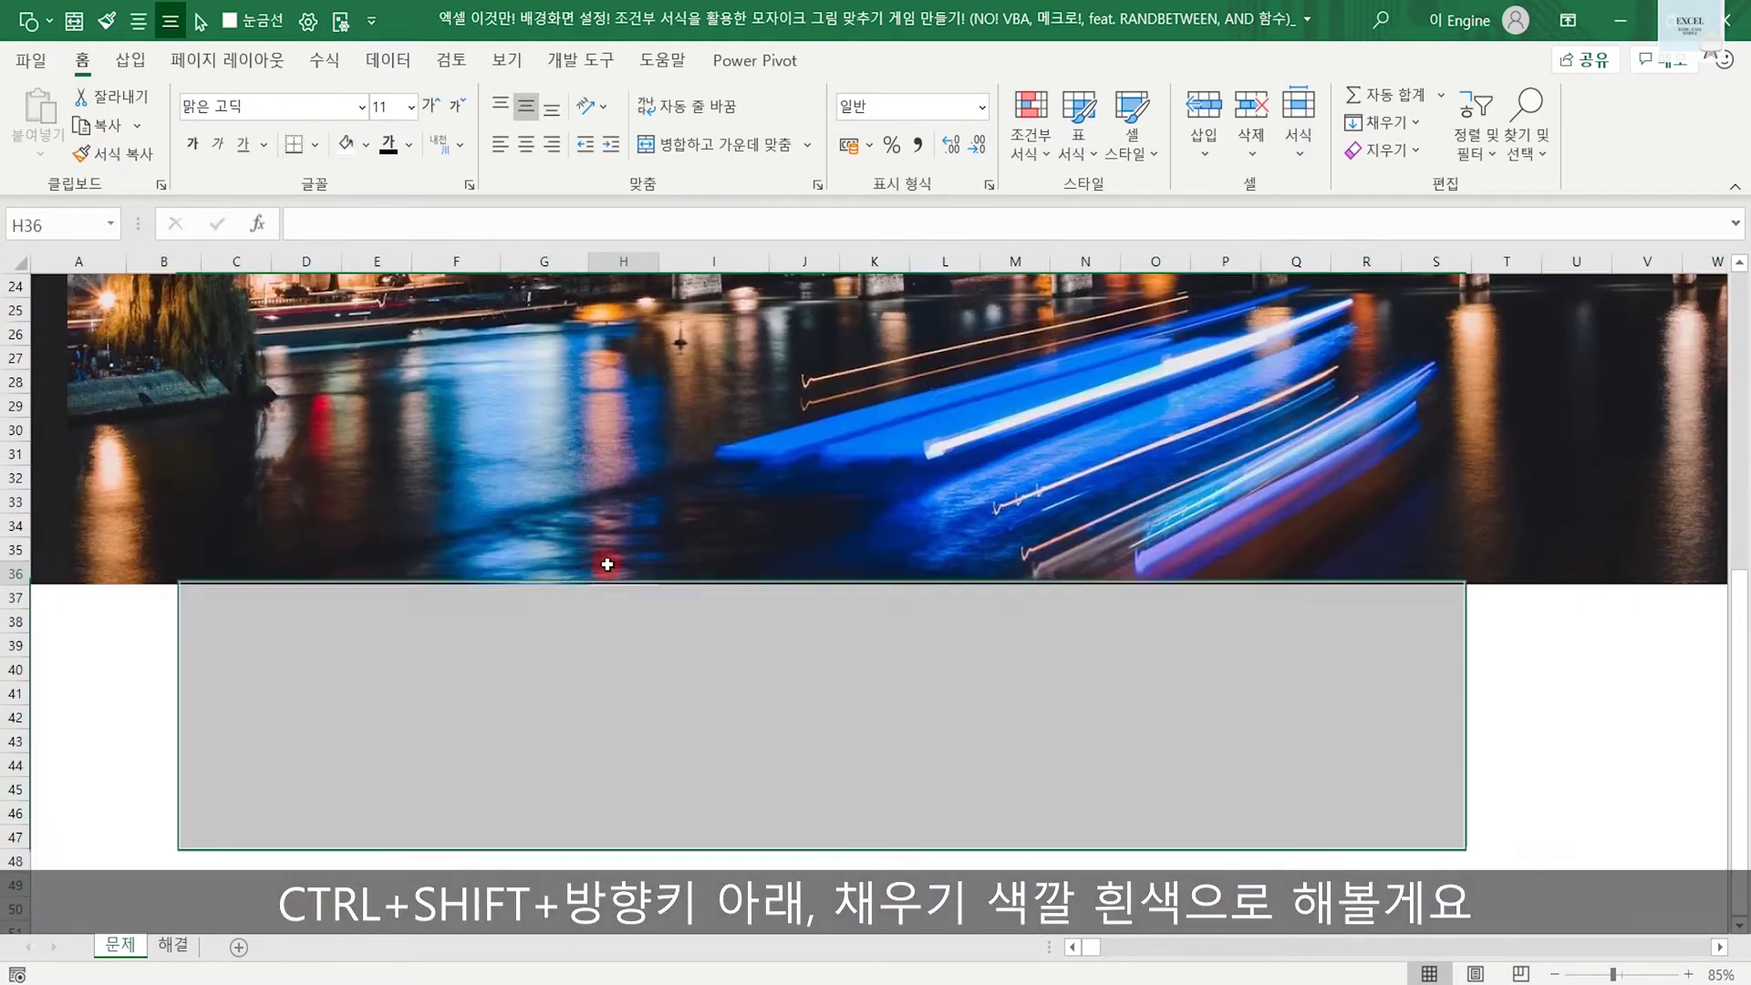
Fill the entire column A with white so the background image starts at column B
scroll(988, 775, "up", 8)
left_click_drag(1014, 652, 1734, 625)
left_click(1117, 522)
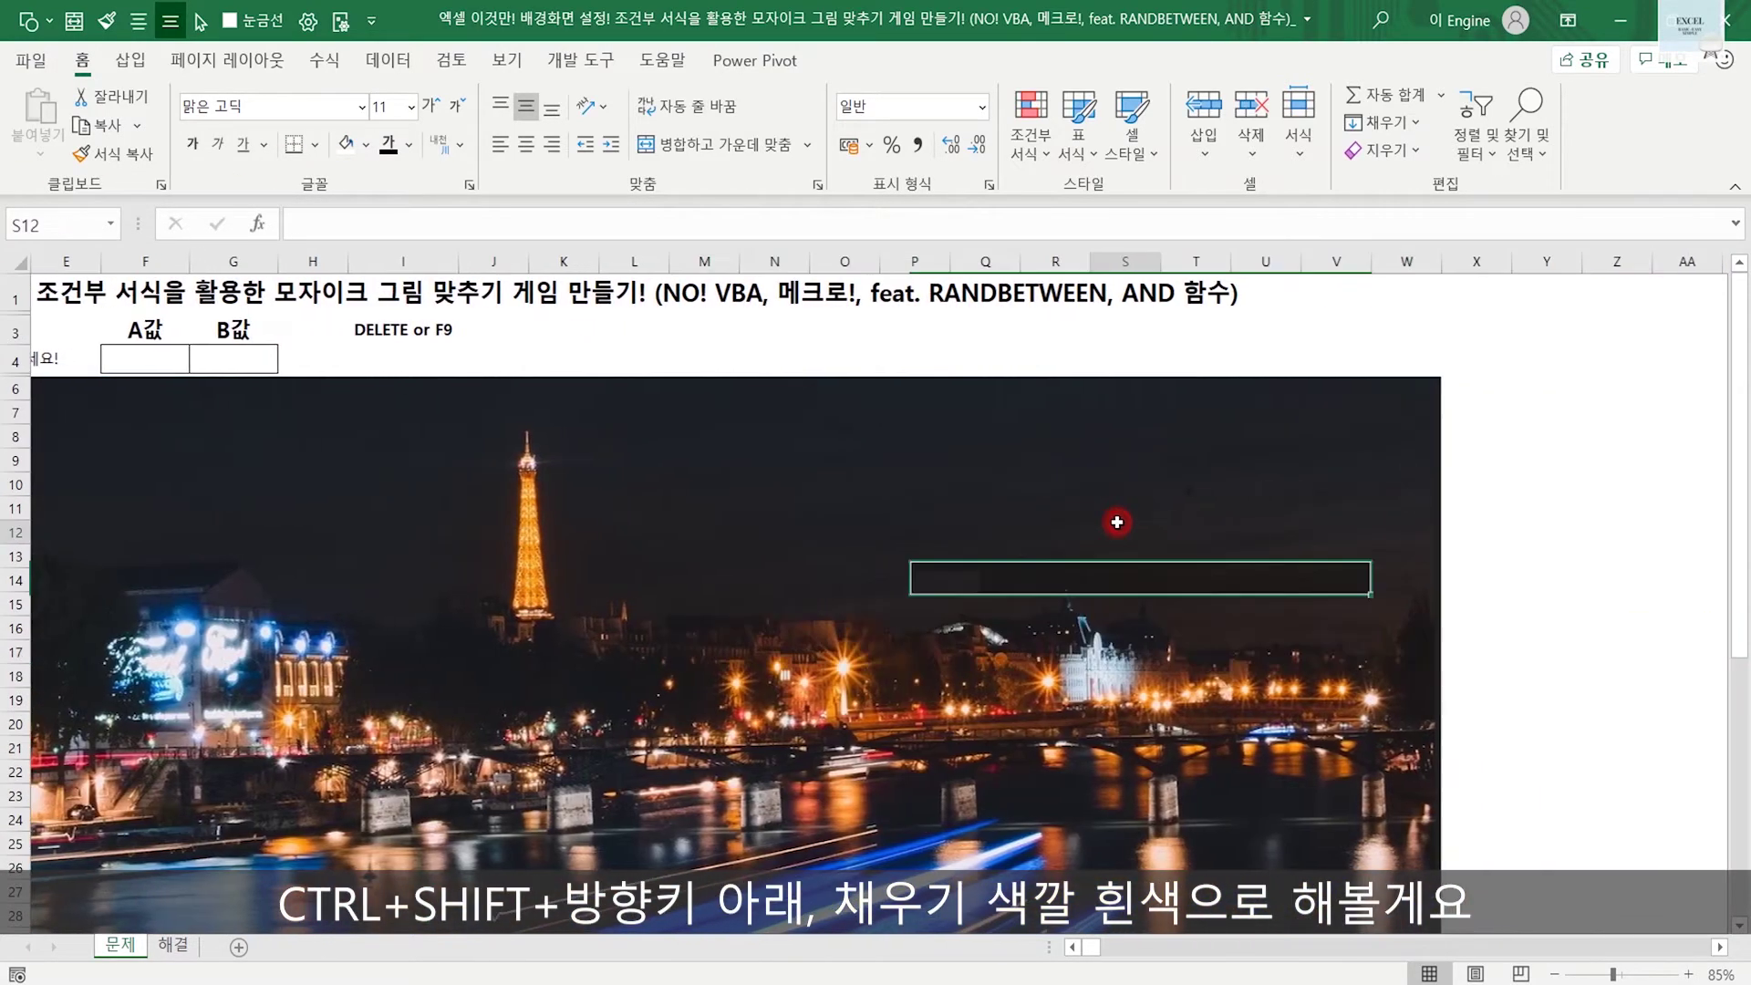
left_click_drag(1117, 522, 10, 531)
left_click(451, 485)
scroll(410, 620, "down", 1)
left_click_drag(593, 594, 36, 594)
left_click(185, 500)
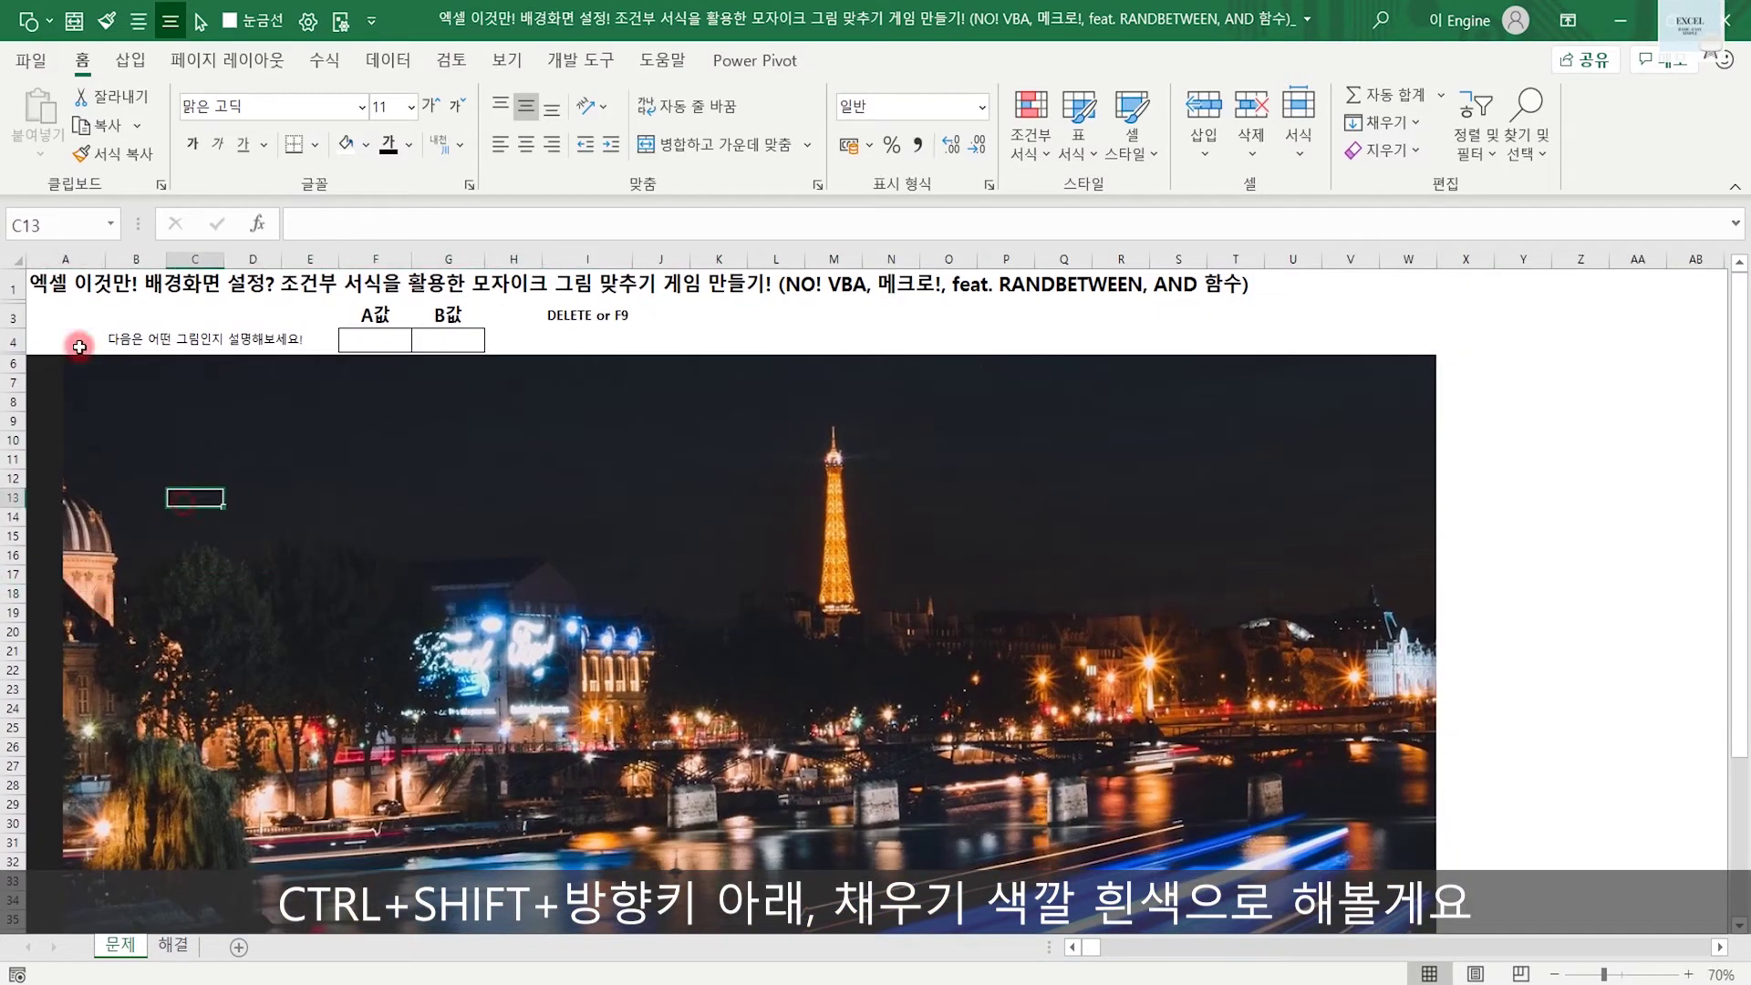
left_click(66, 259)
left_click(348, 147)
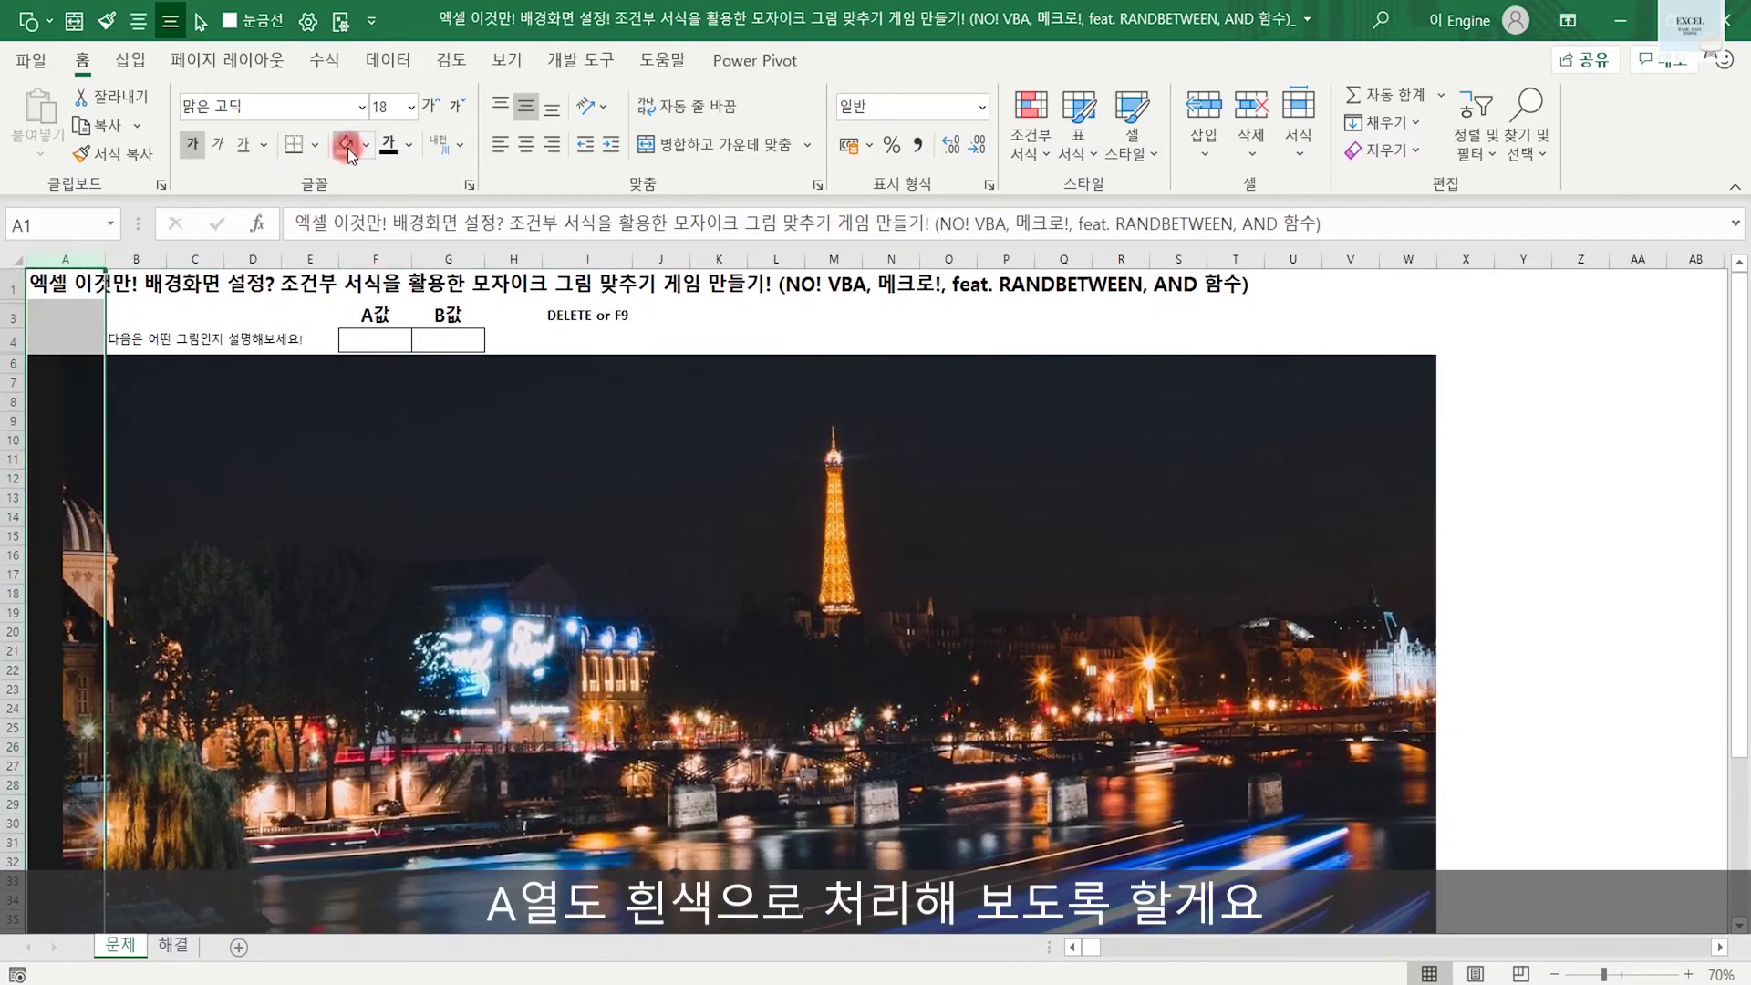
left_click(513, 536)
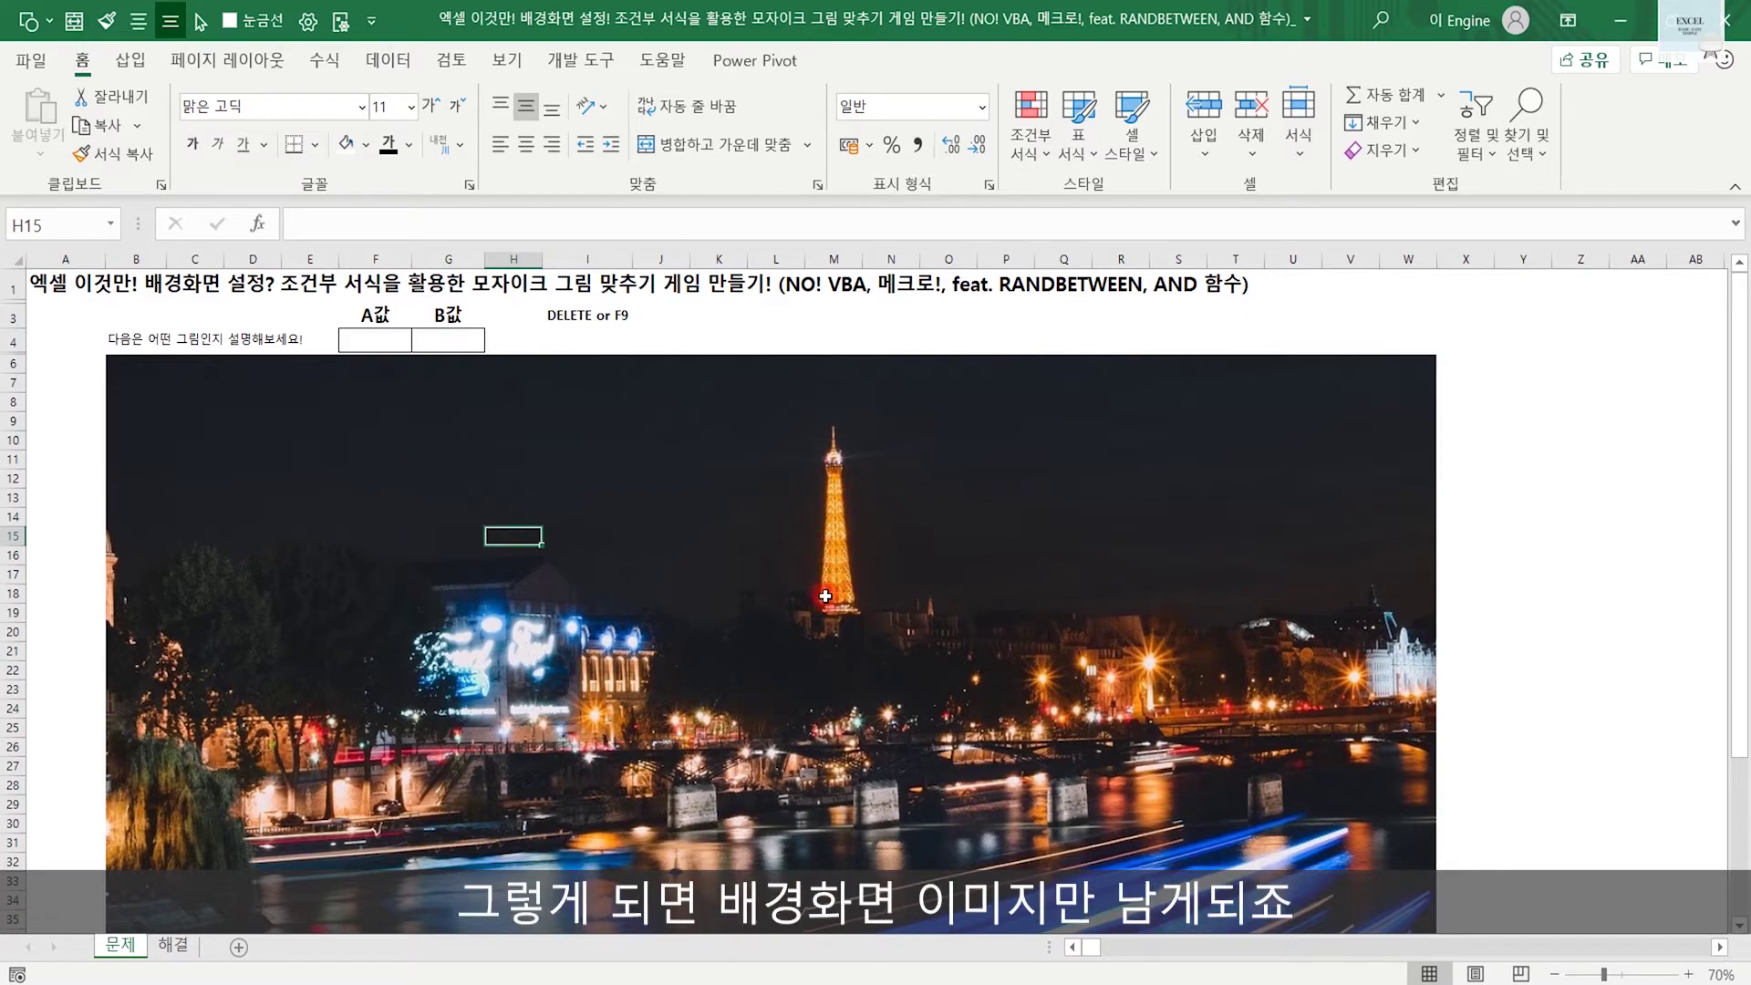
scroll(825, 596, "down", 1)
scroll(825, 595, "up", 1)
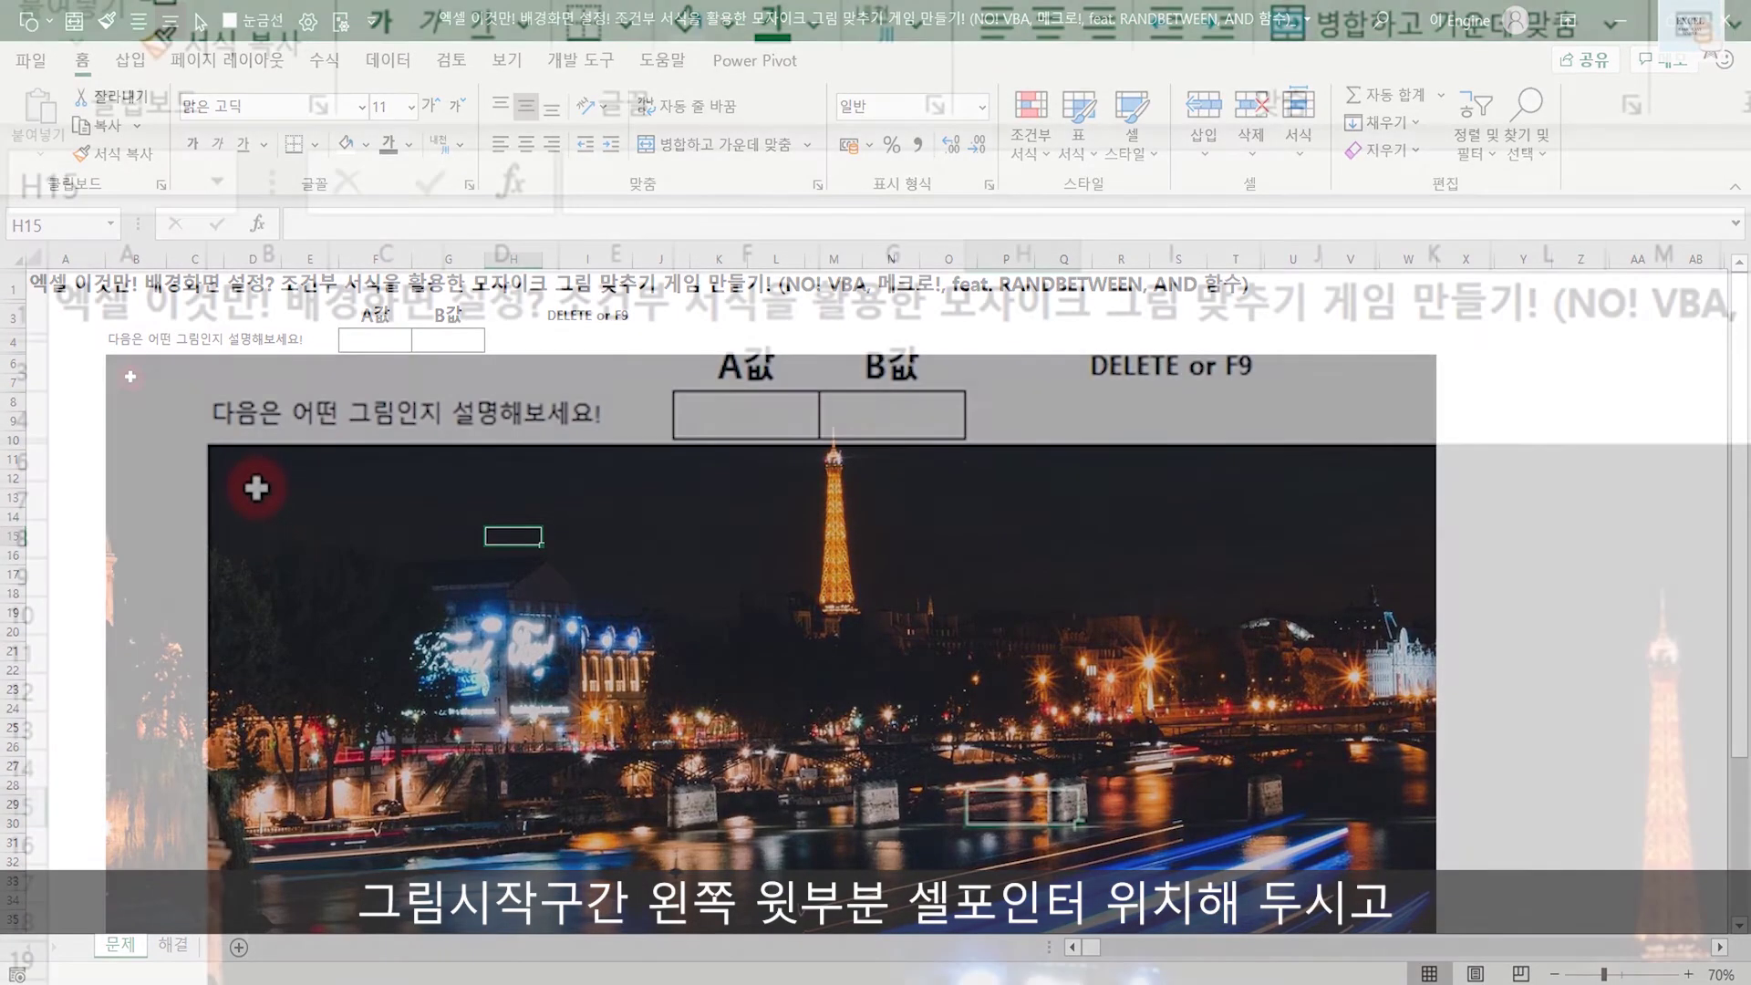
Enter the formula =RANDBETWEEN(1,10000) in cell B6, where the image begins
left_click(136, 382)
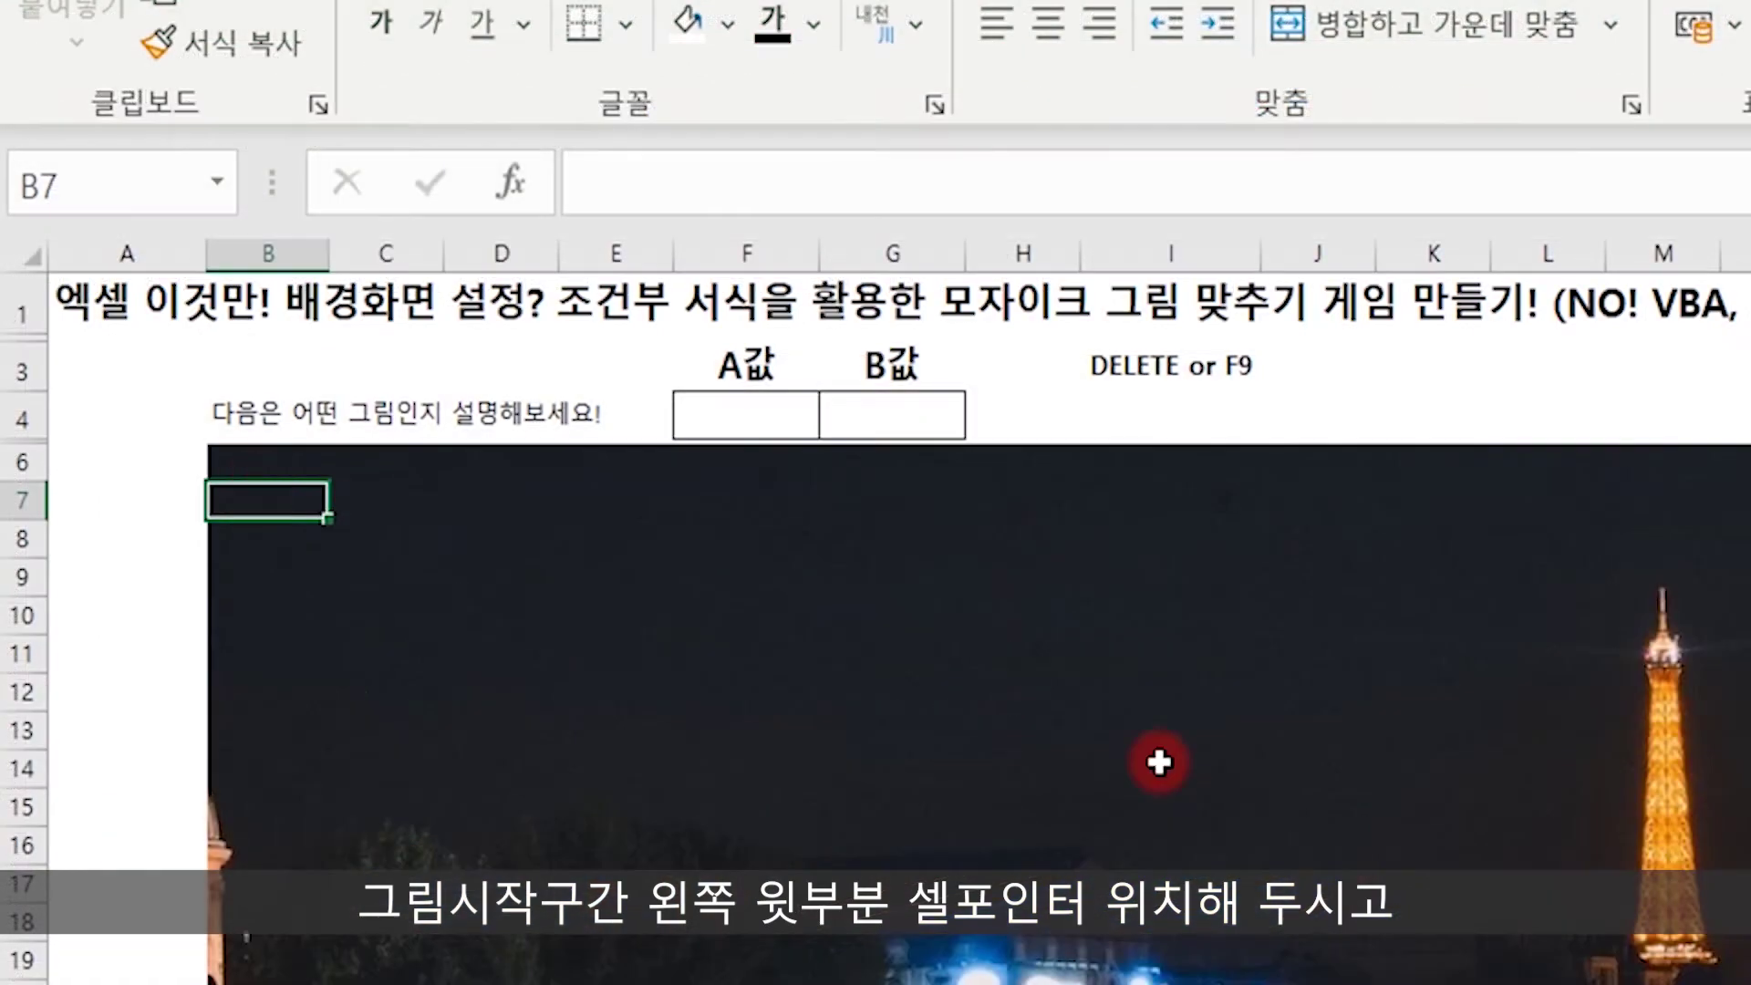
left_click(262, 459)
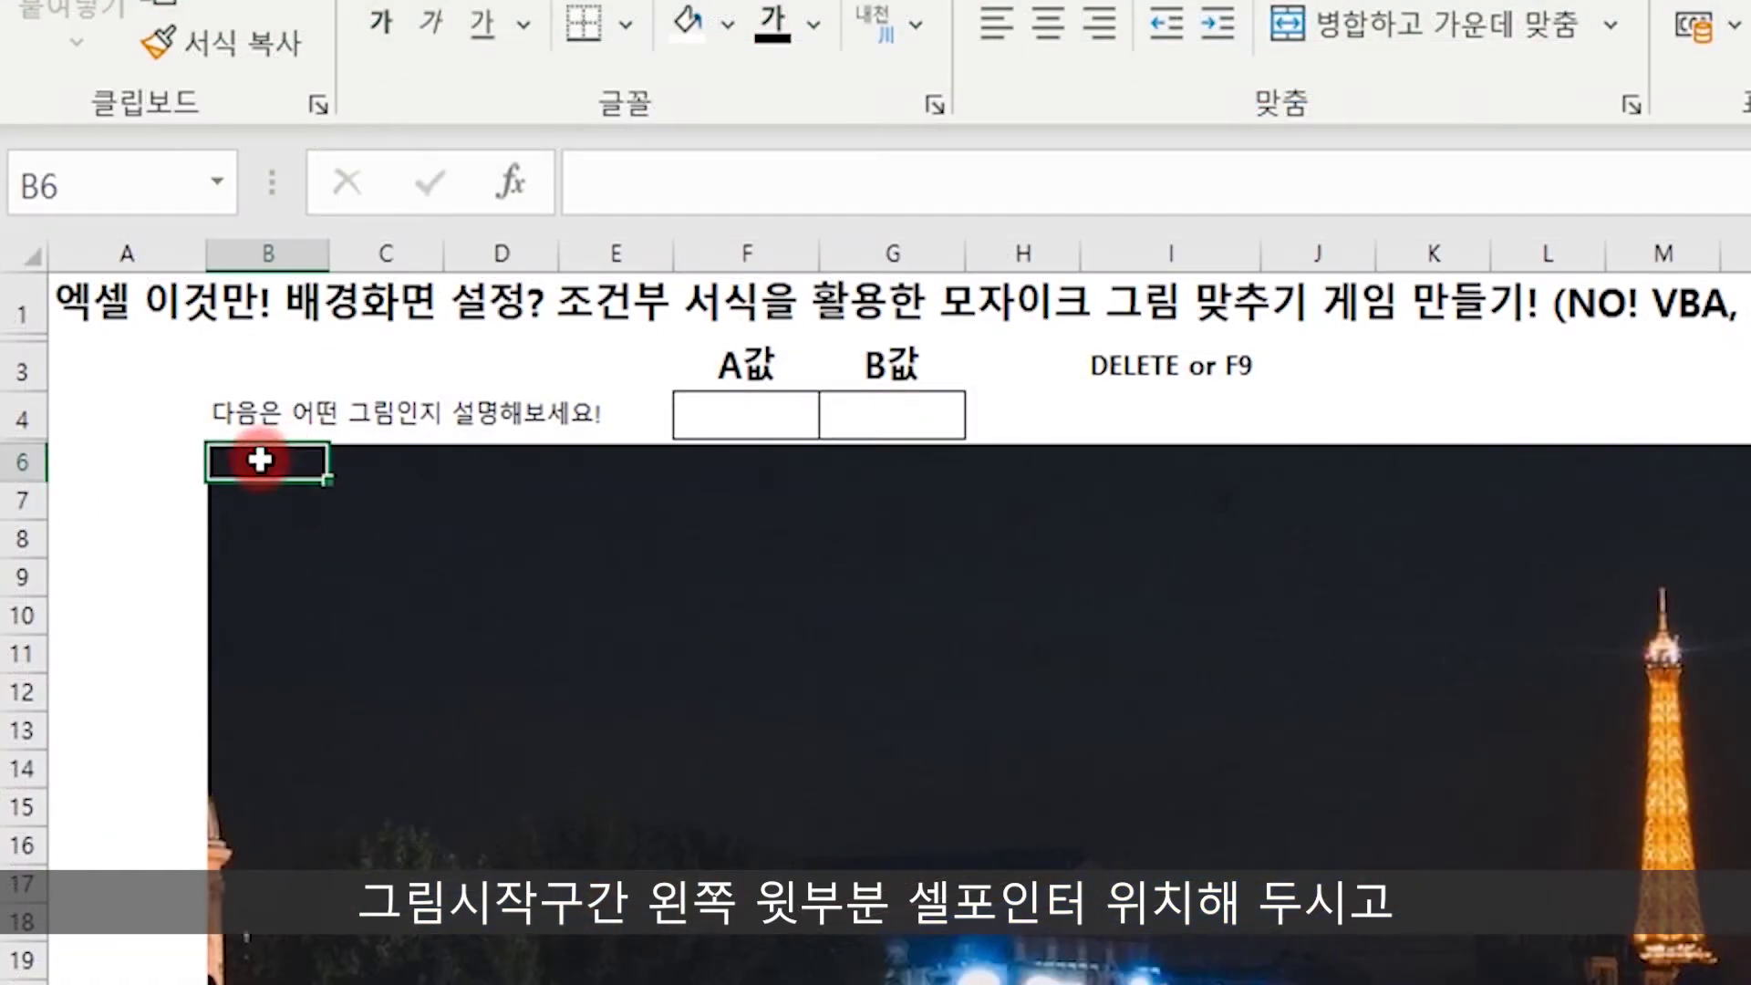
type("=")
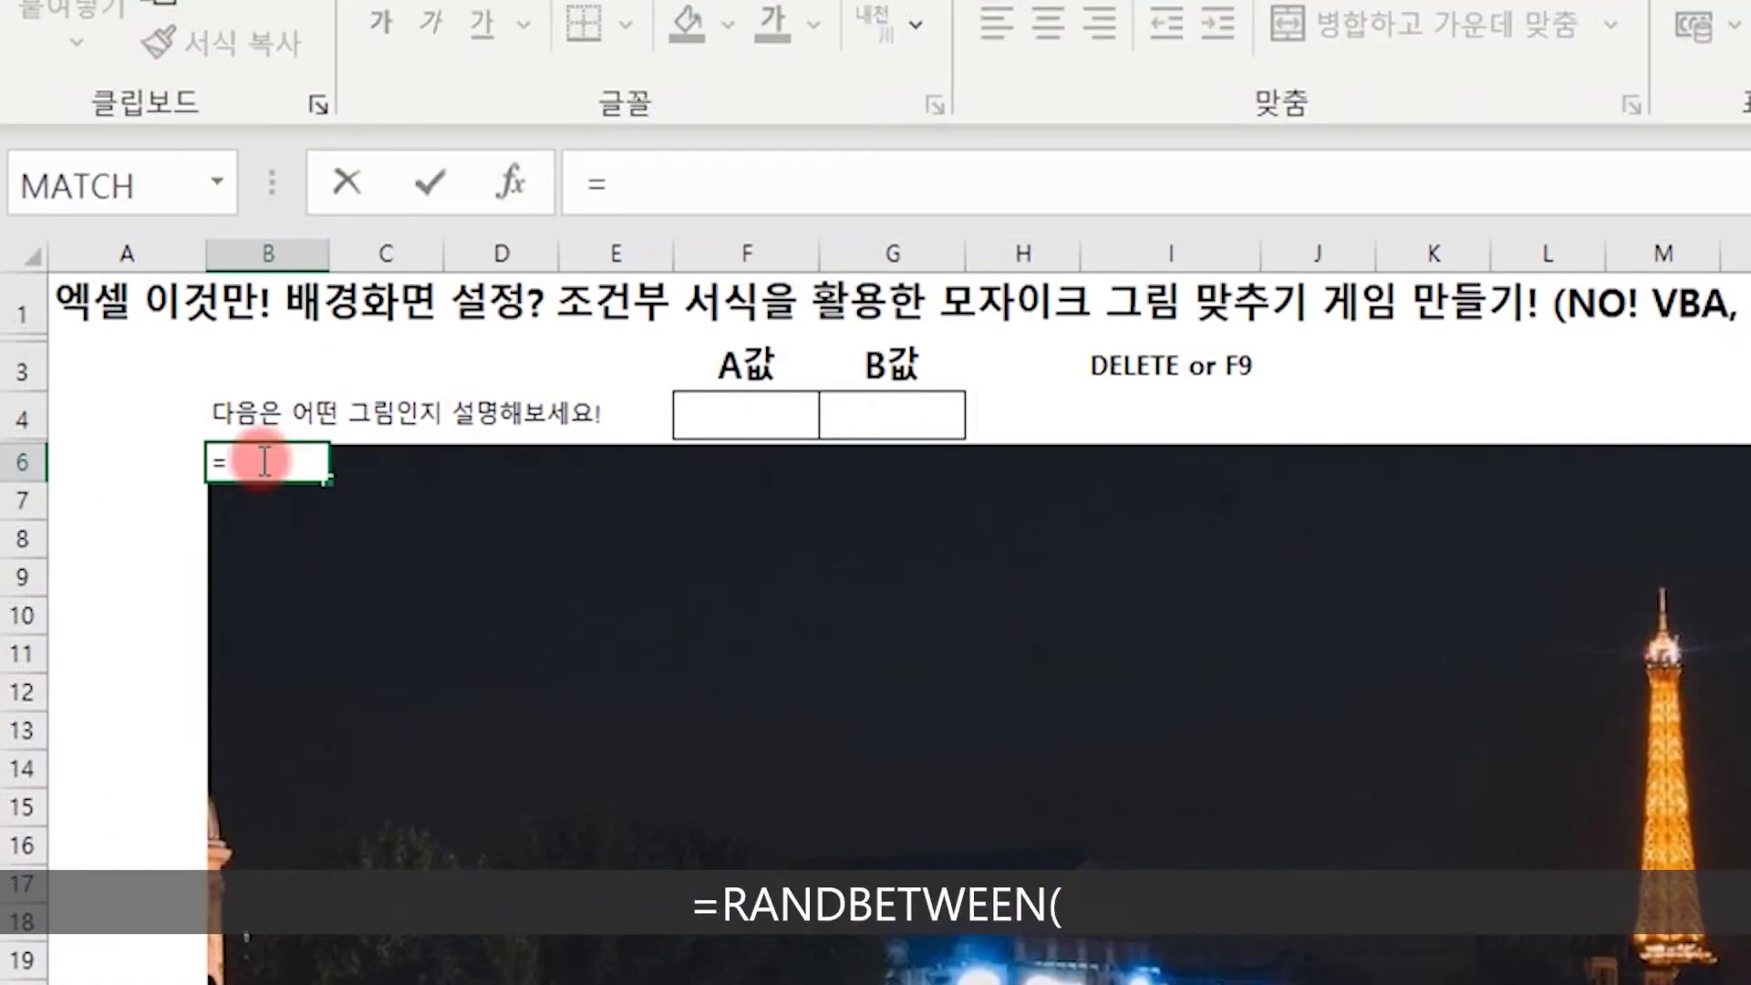
type("RANDBE")
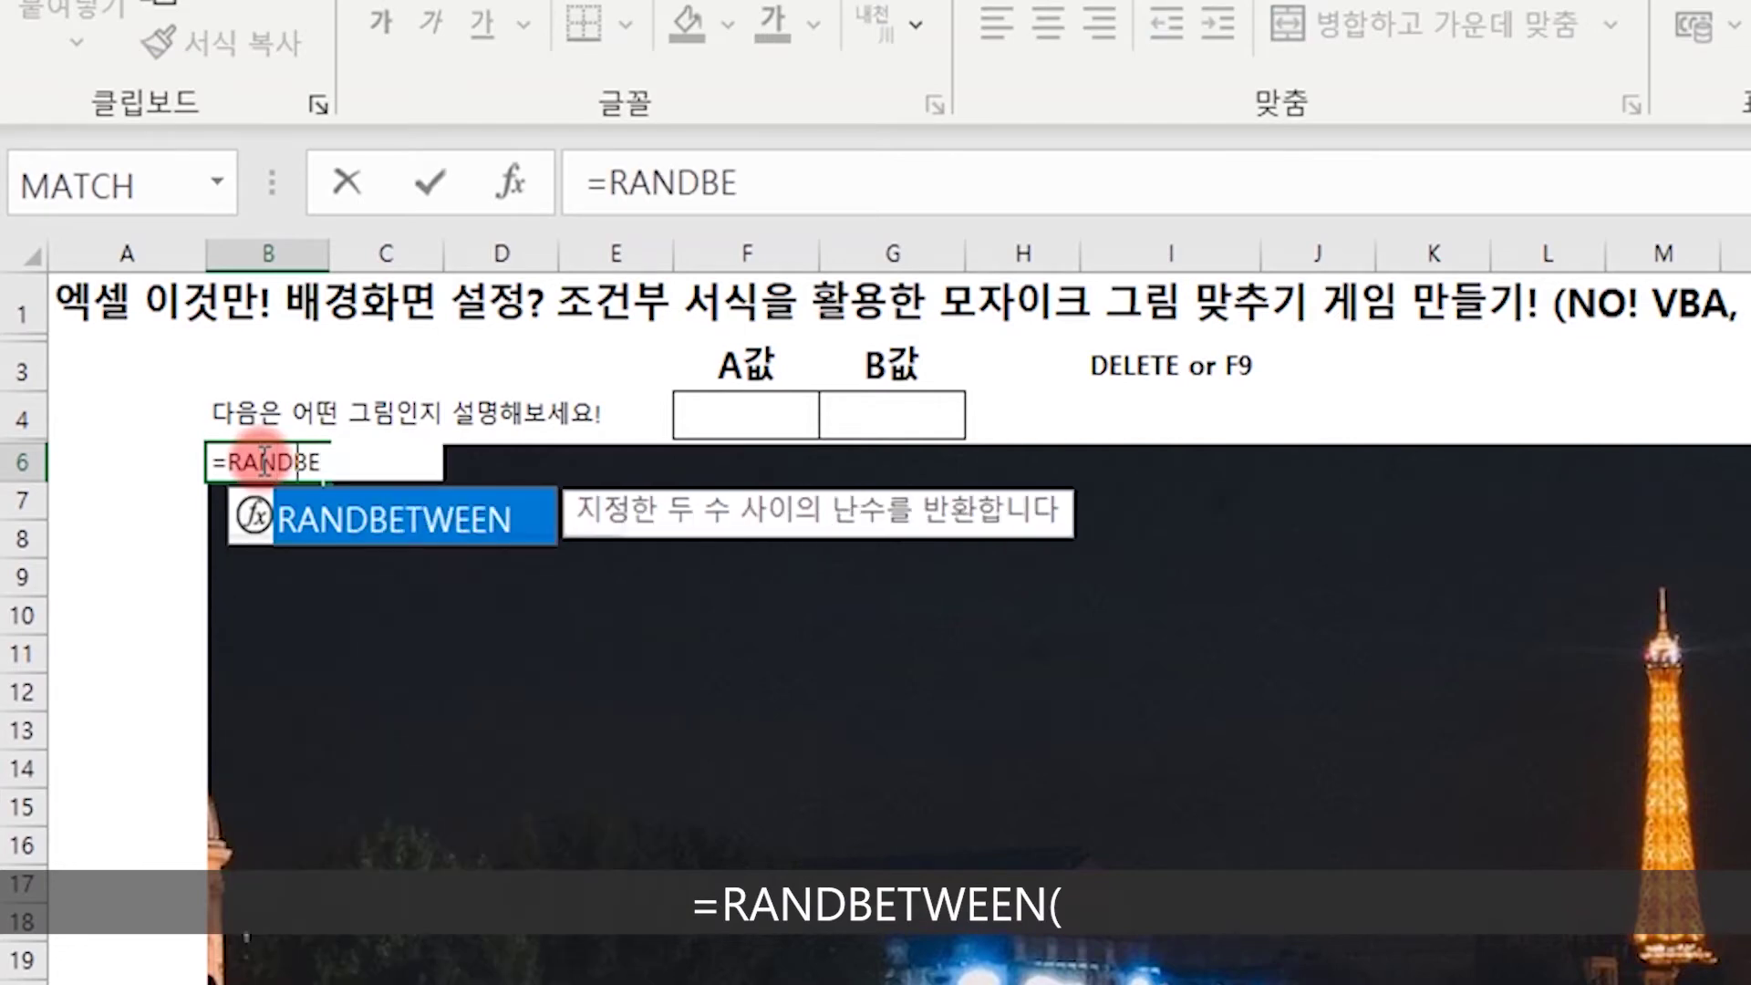
key("Tab")
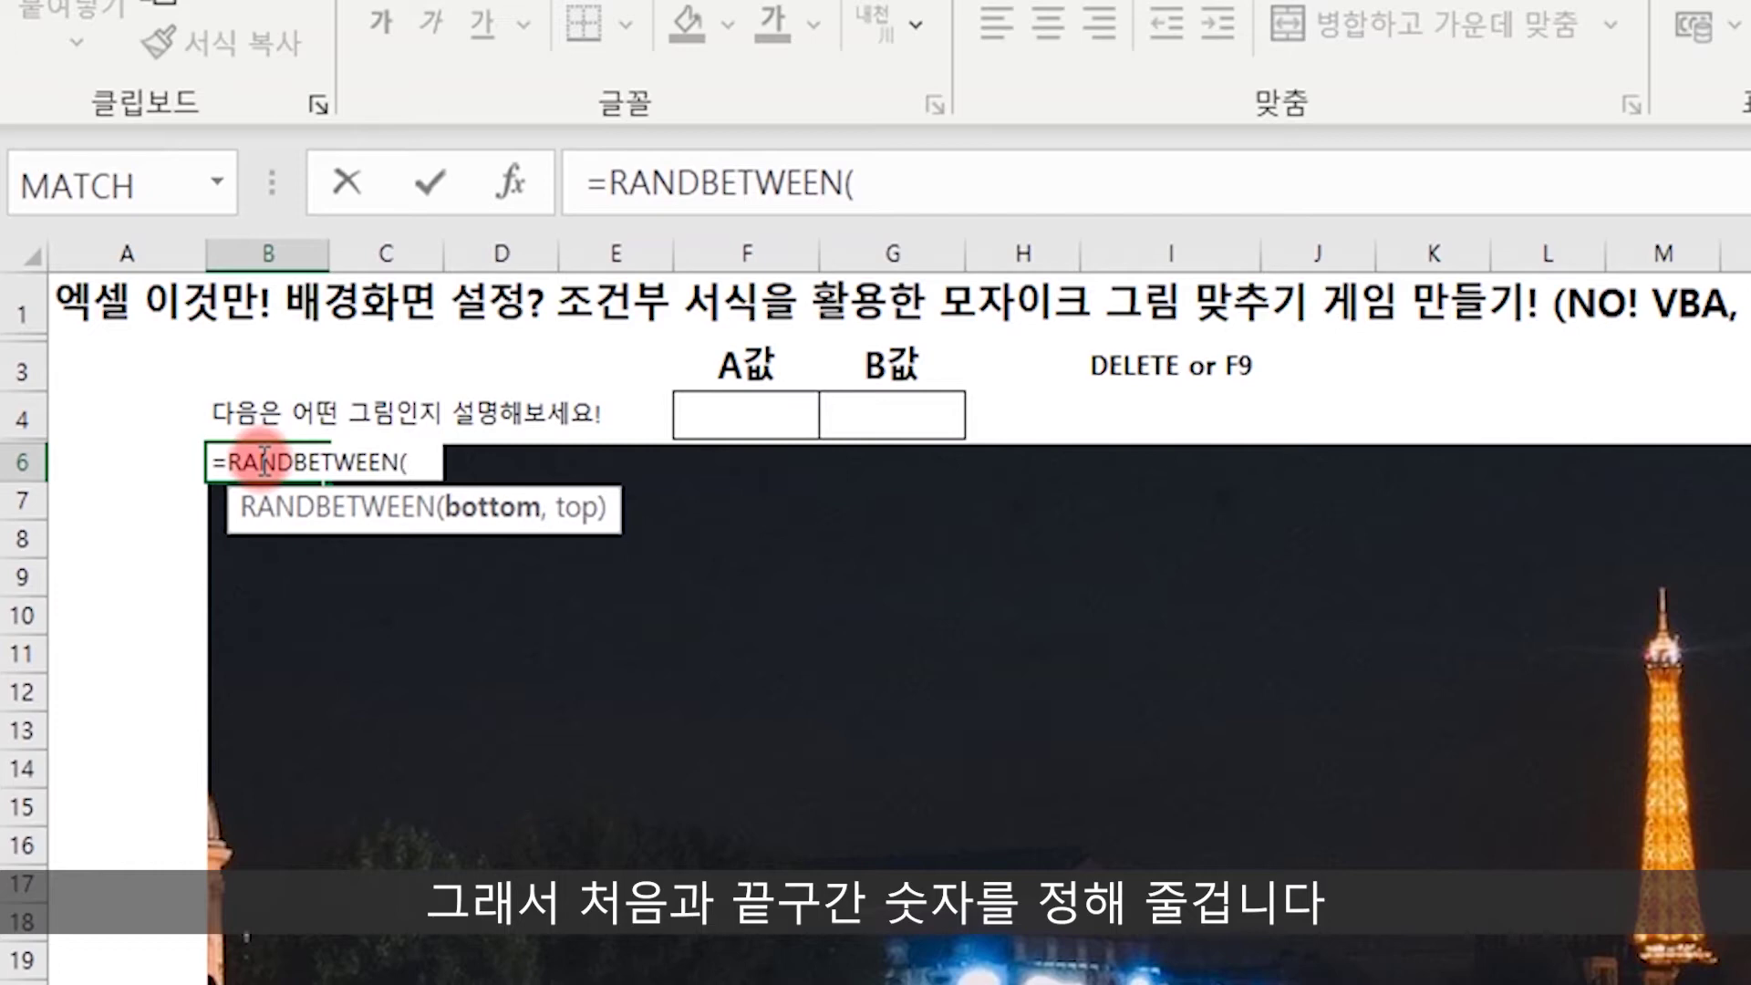
type("1")
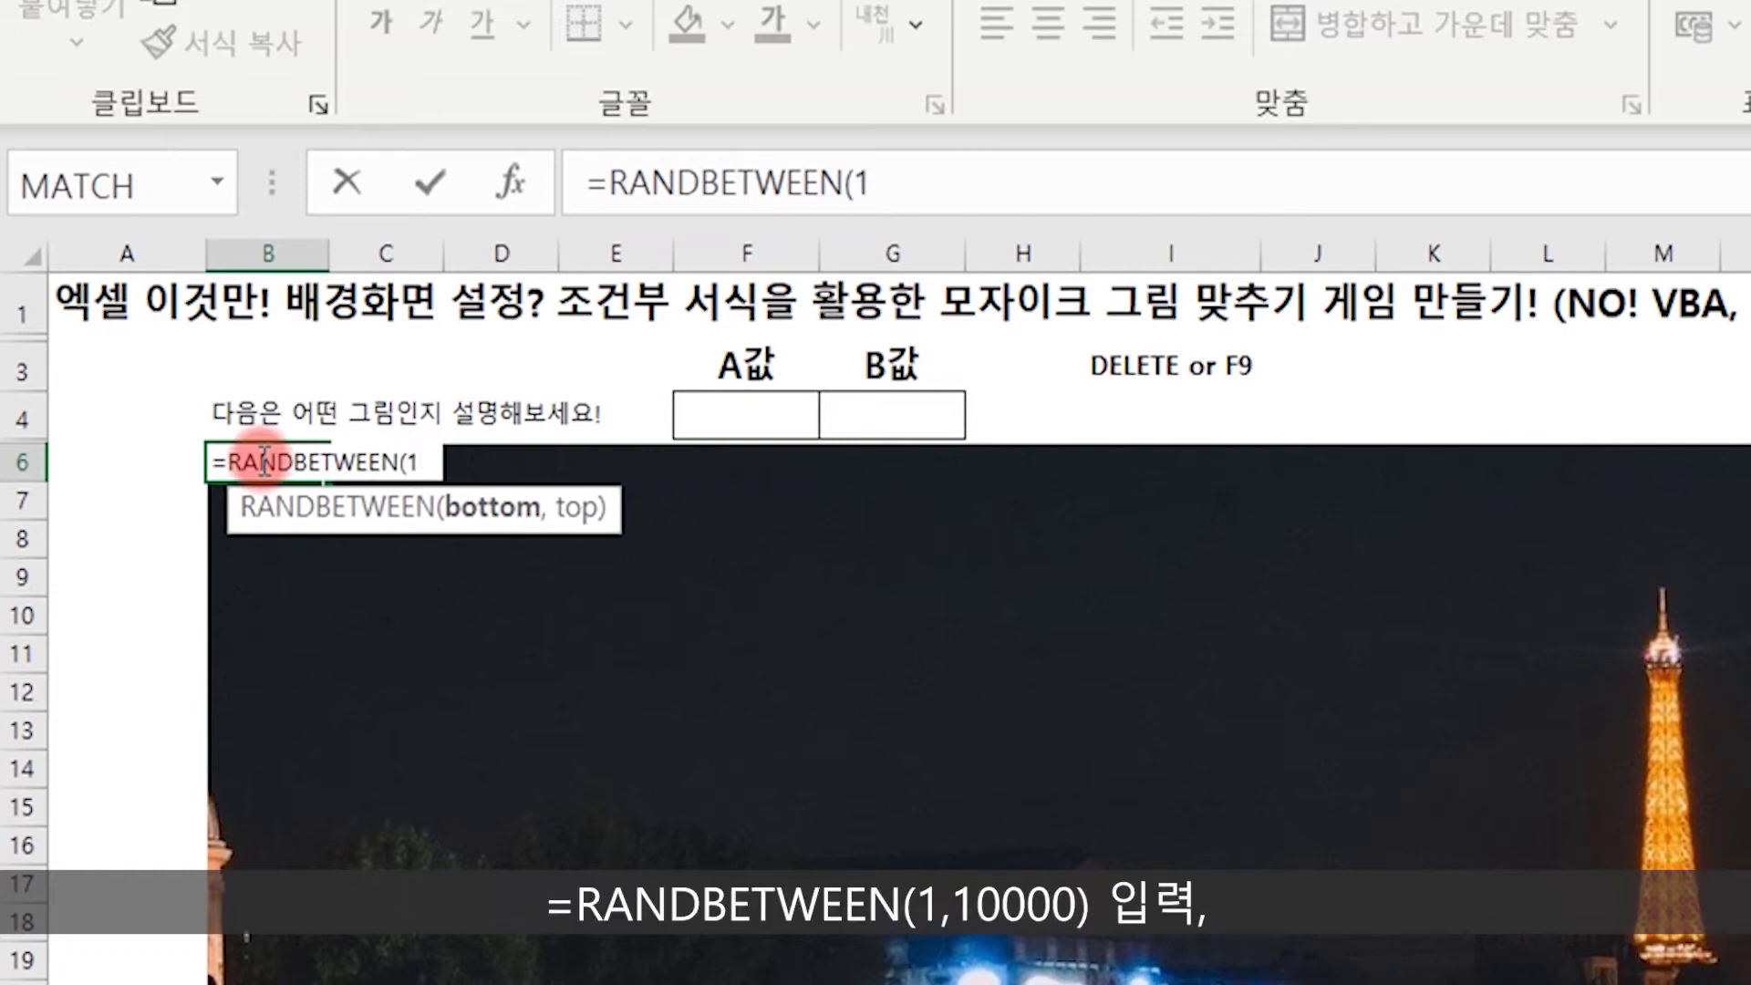
type(",10000")
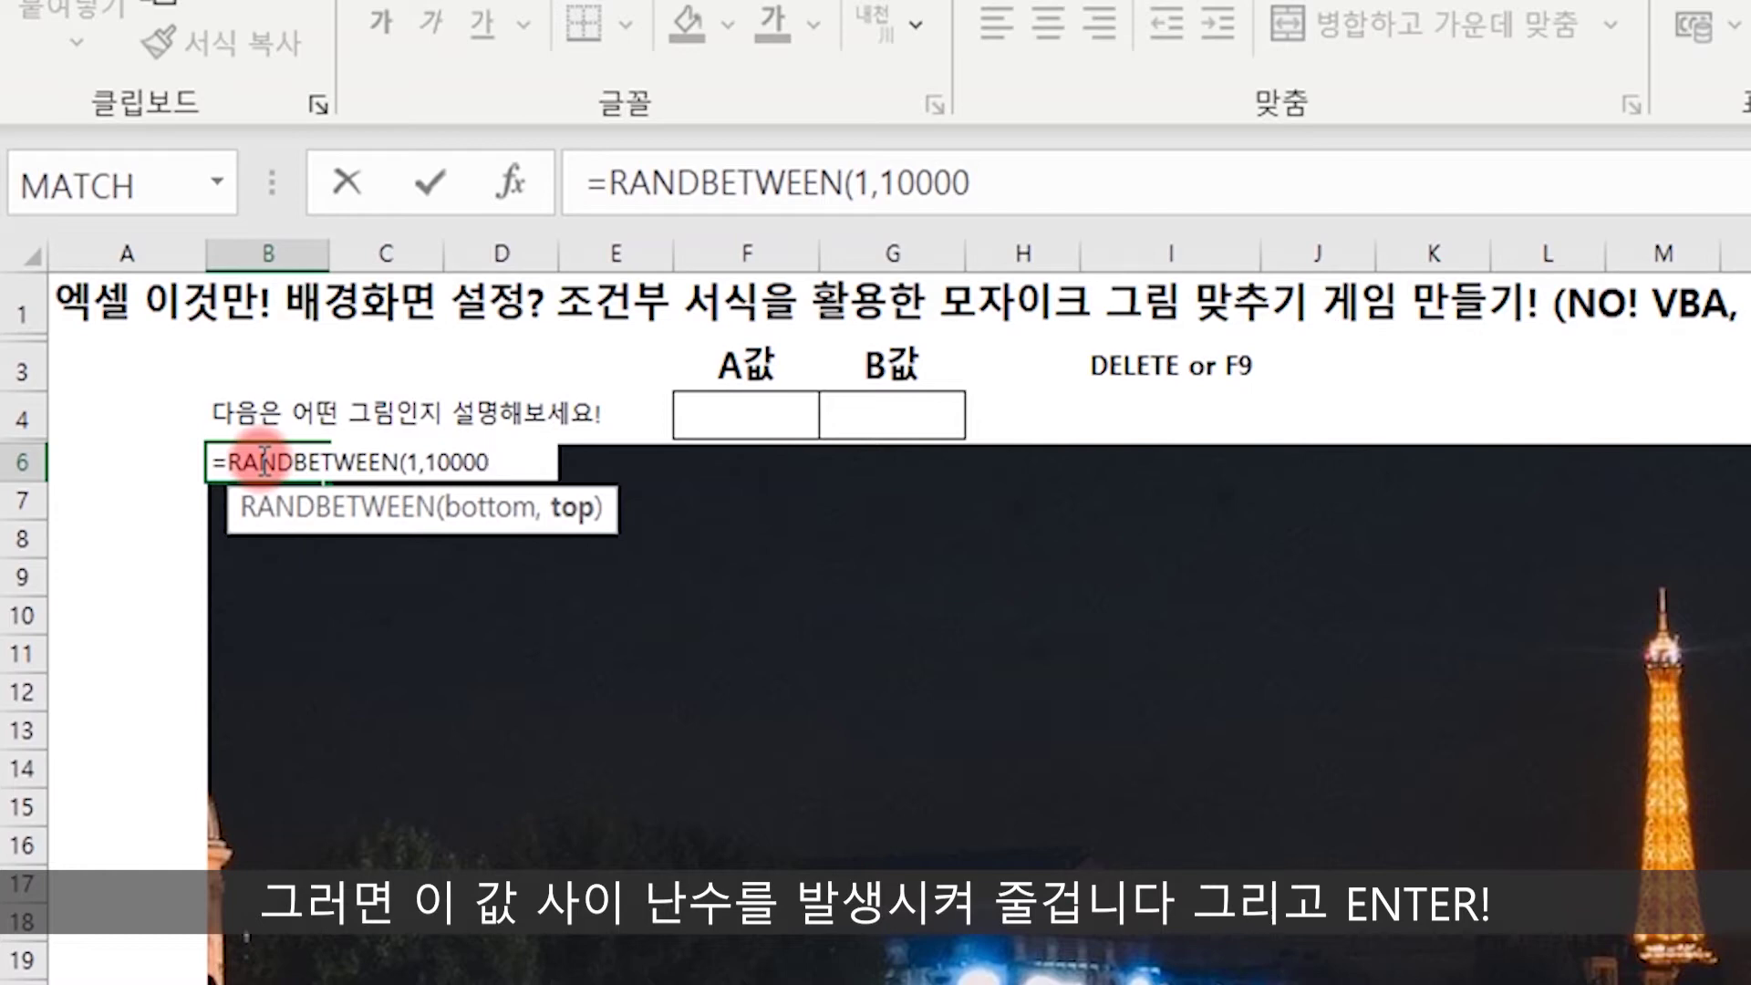
type(")")
key("Return")
Change the font color of cell B6 to white so its number stands out against the dark image
left_click(260, 456)
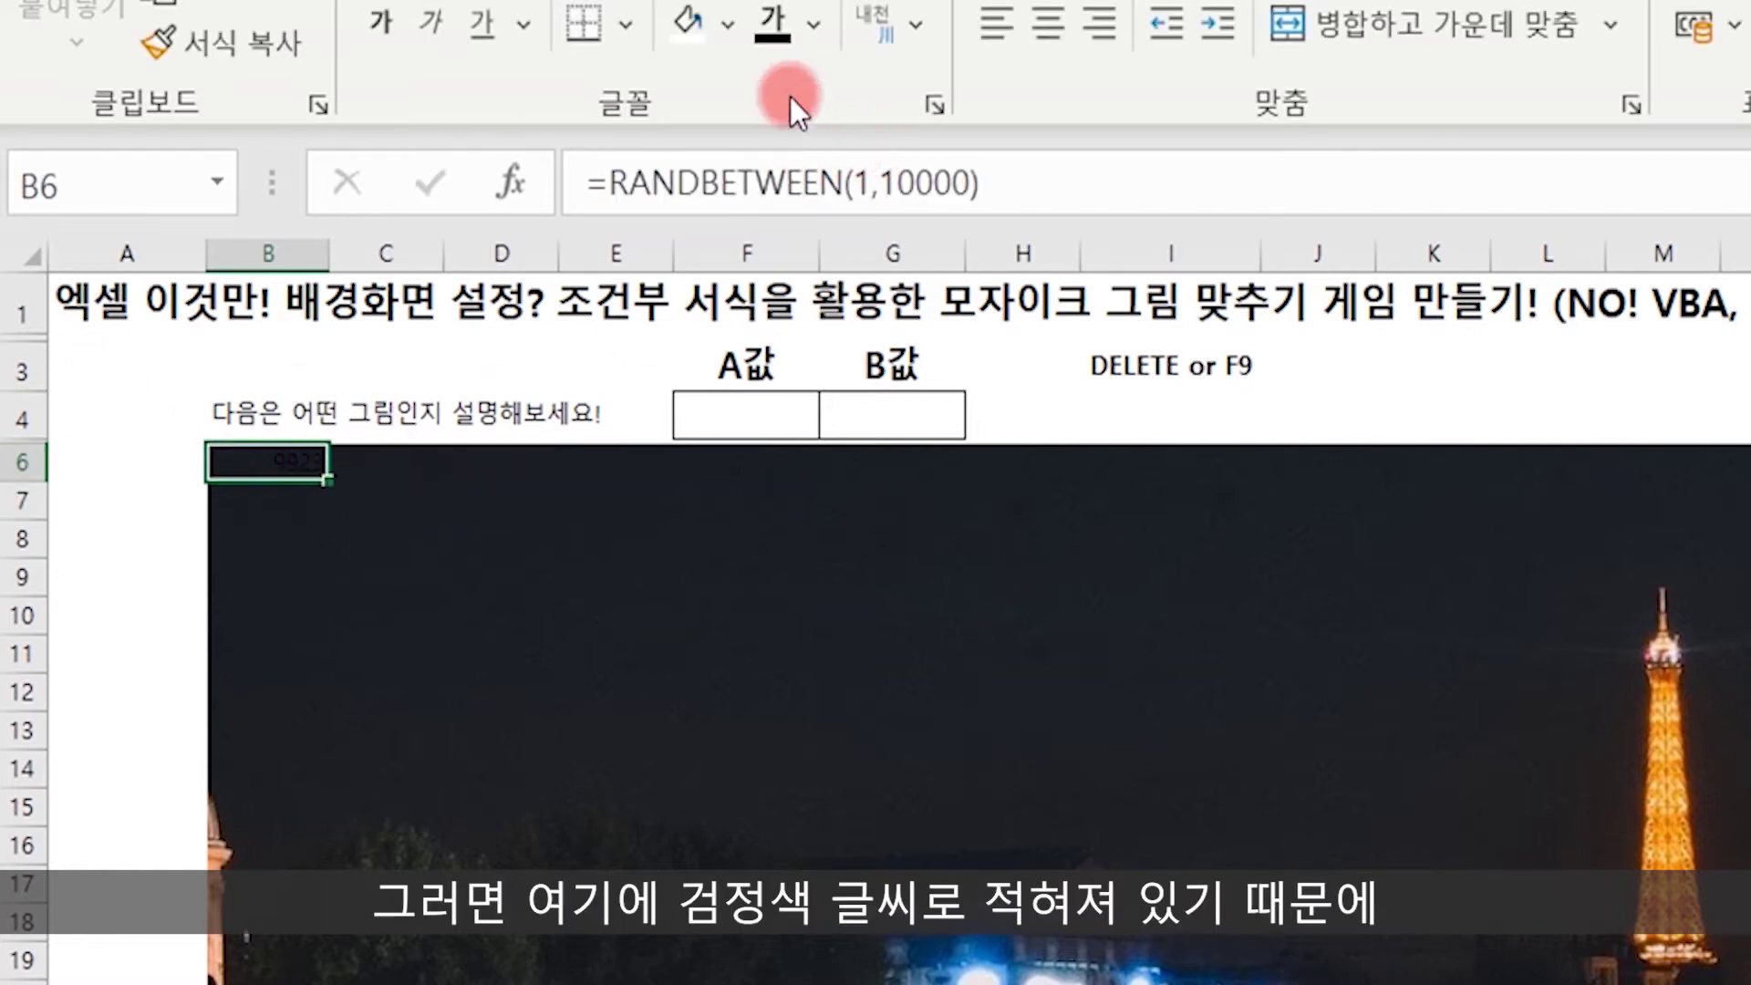
left_click(812, 25)
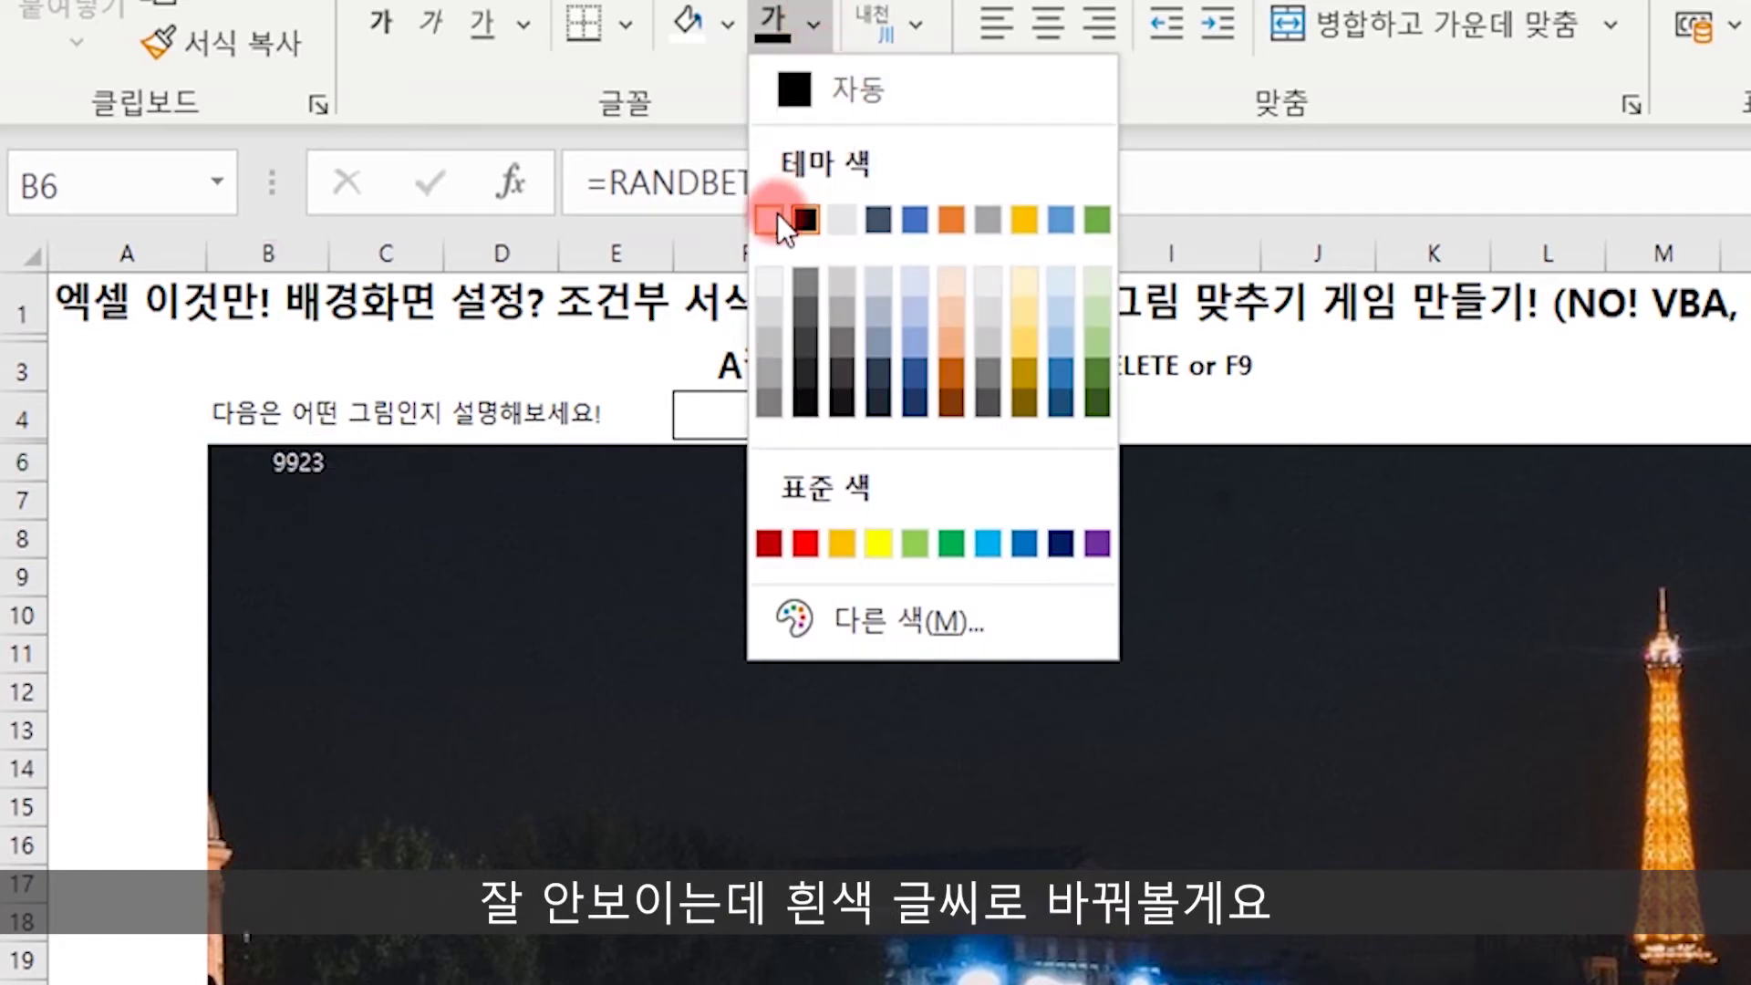
left_click(777, 217)
left_click(386, 653)
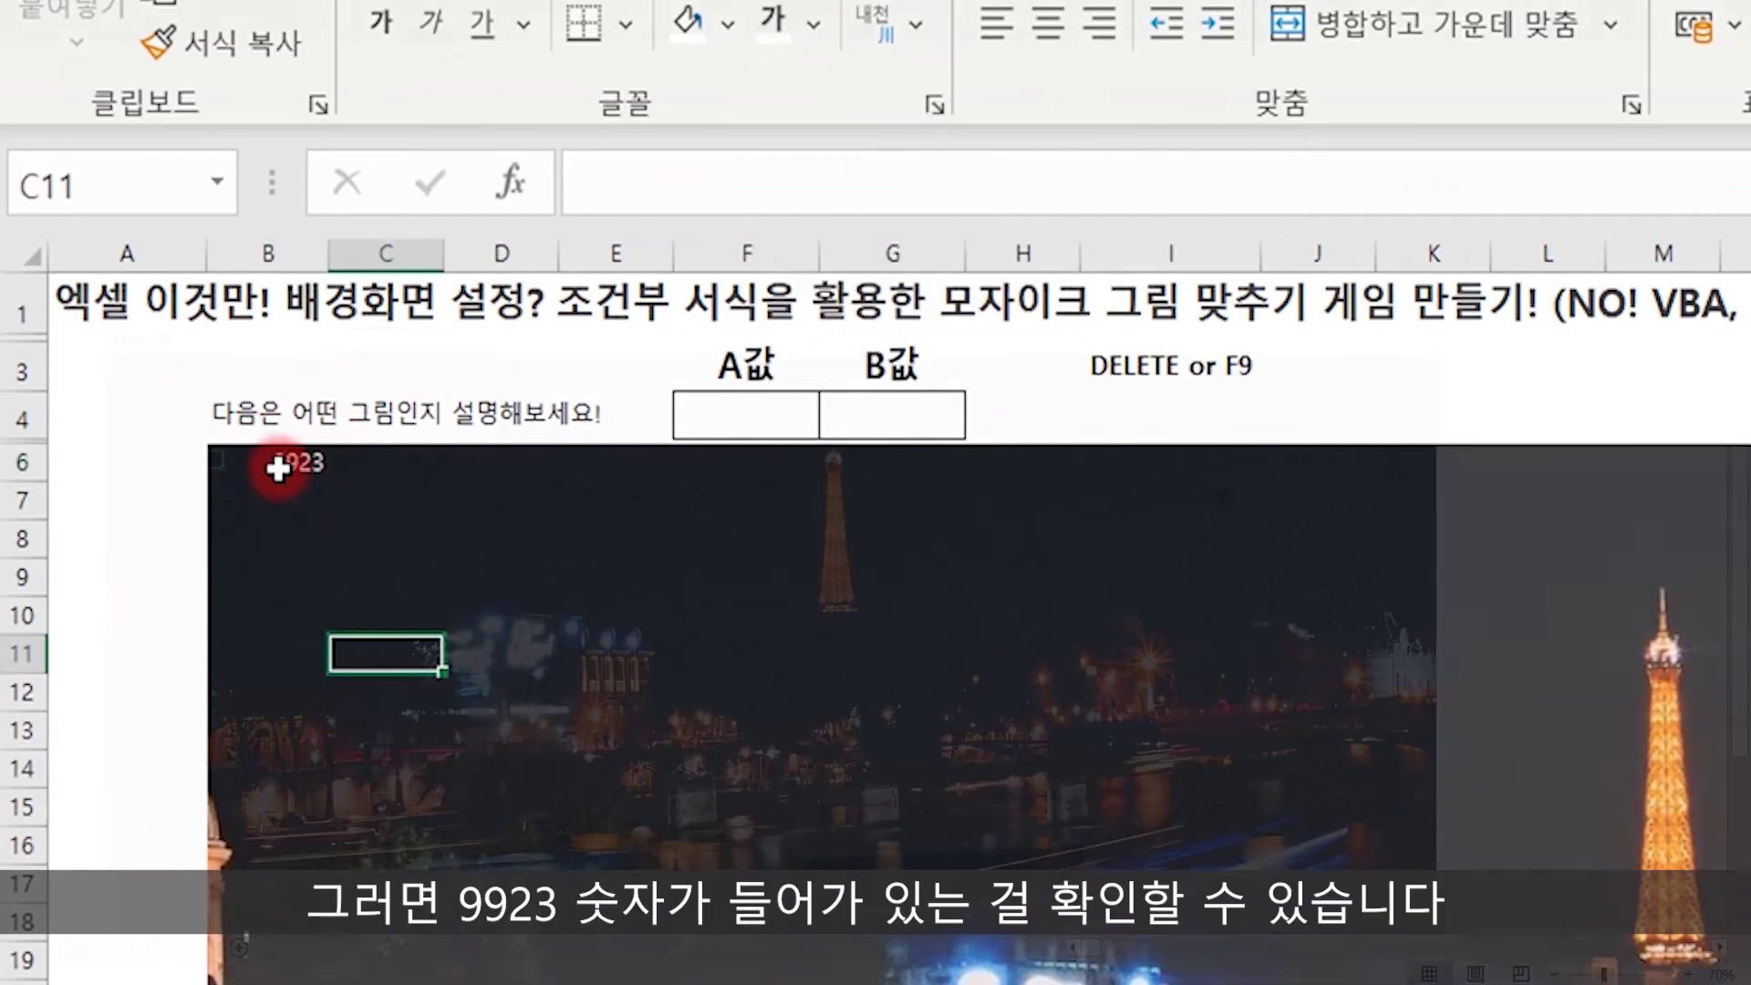
Autofill the RANDBETWEEN formula from B6 across the whole image area to W36
left_click(277, 468)
left_click_drag(166, 372, 1411, 803)
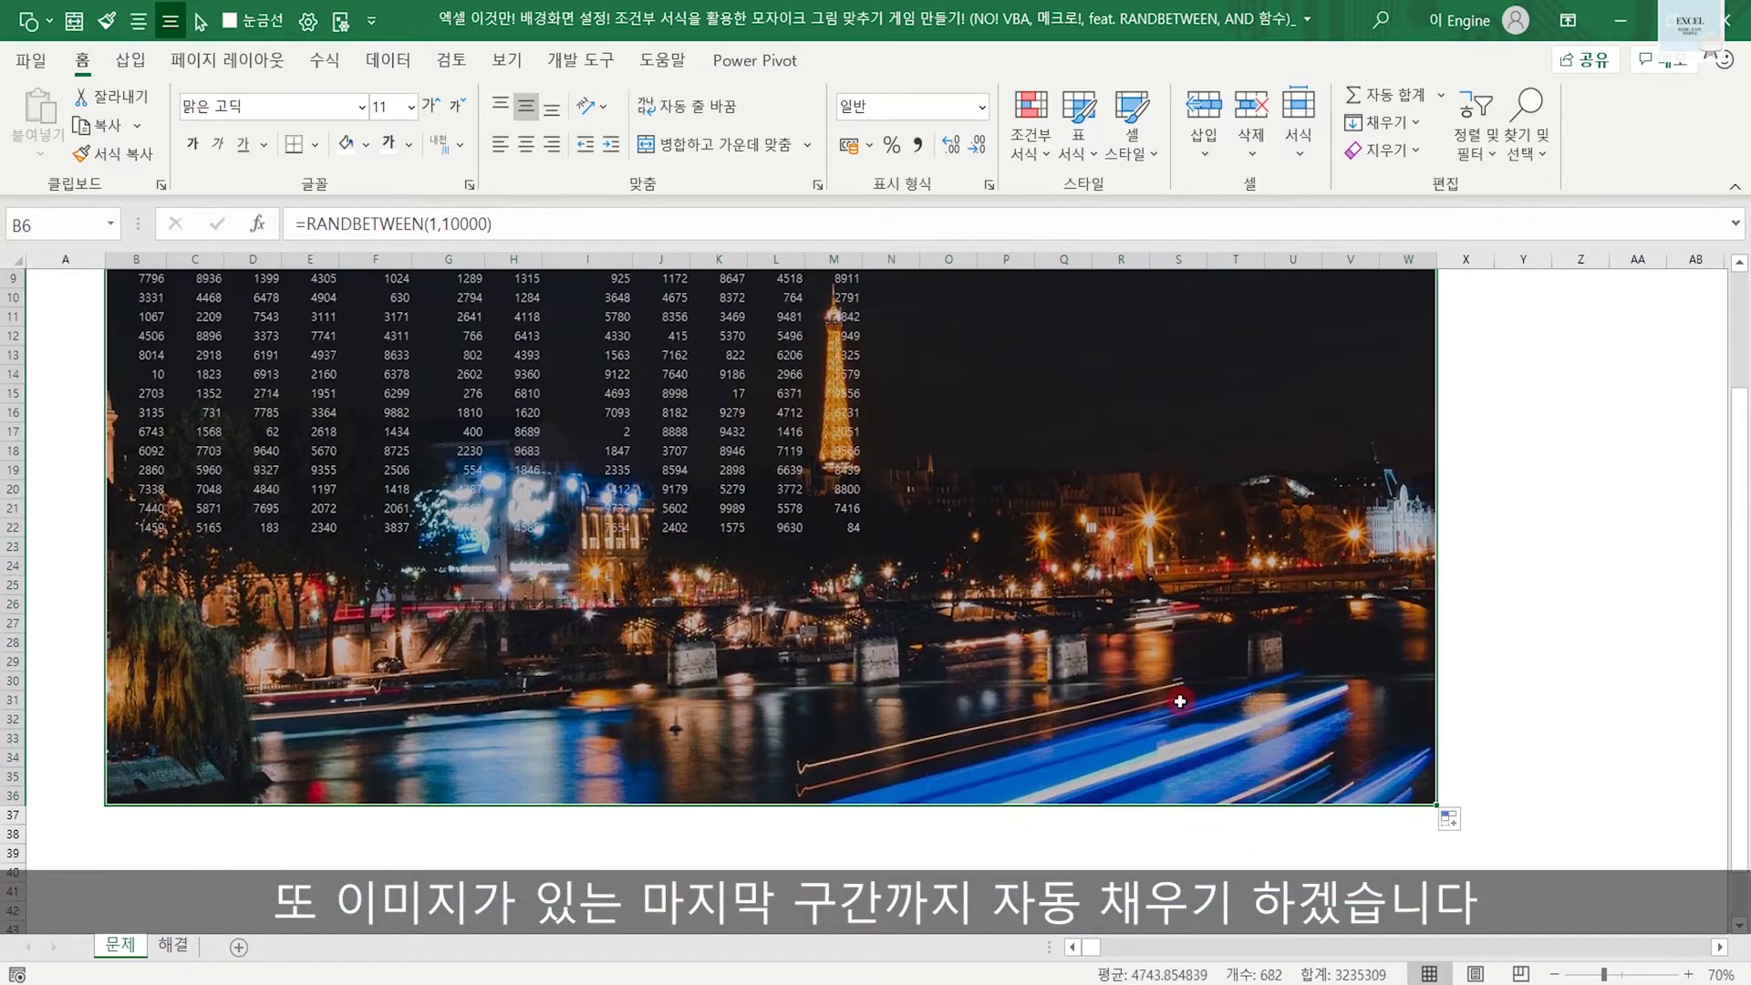
scroll(644, 610, "up", 3)
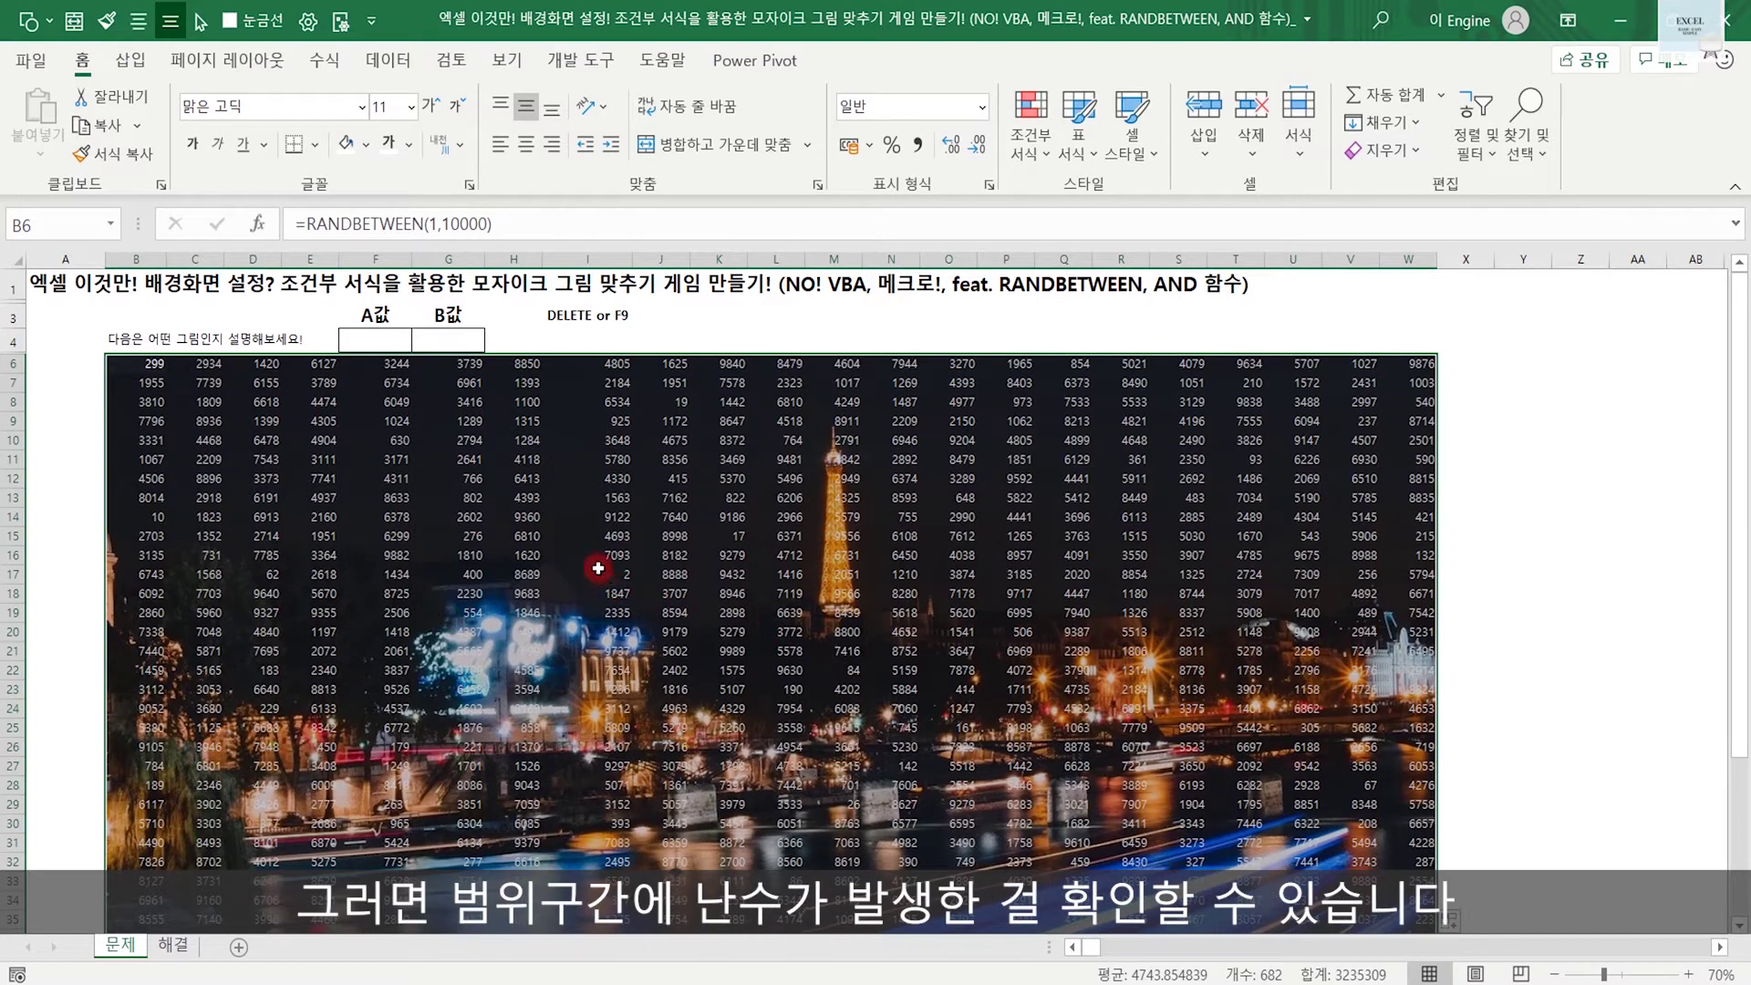
left_click(600, 480)
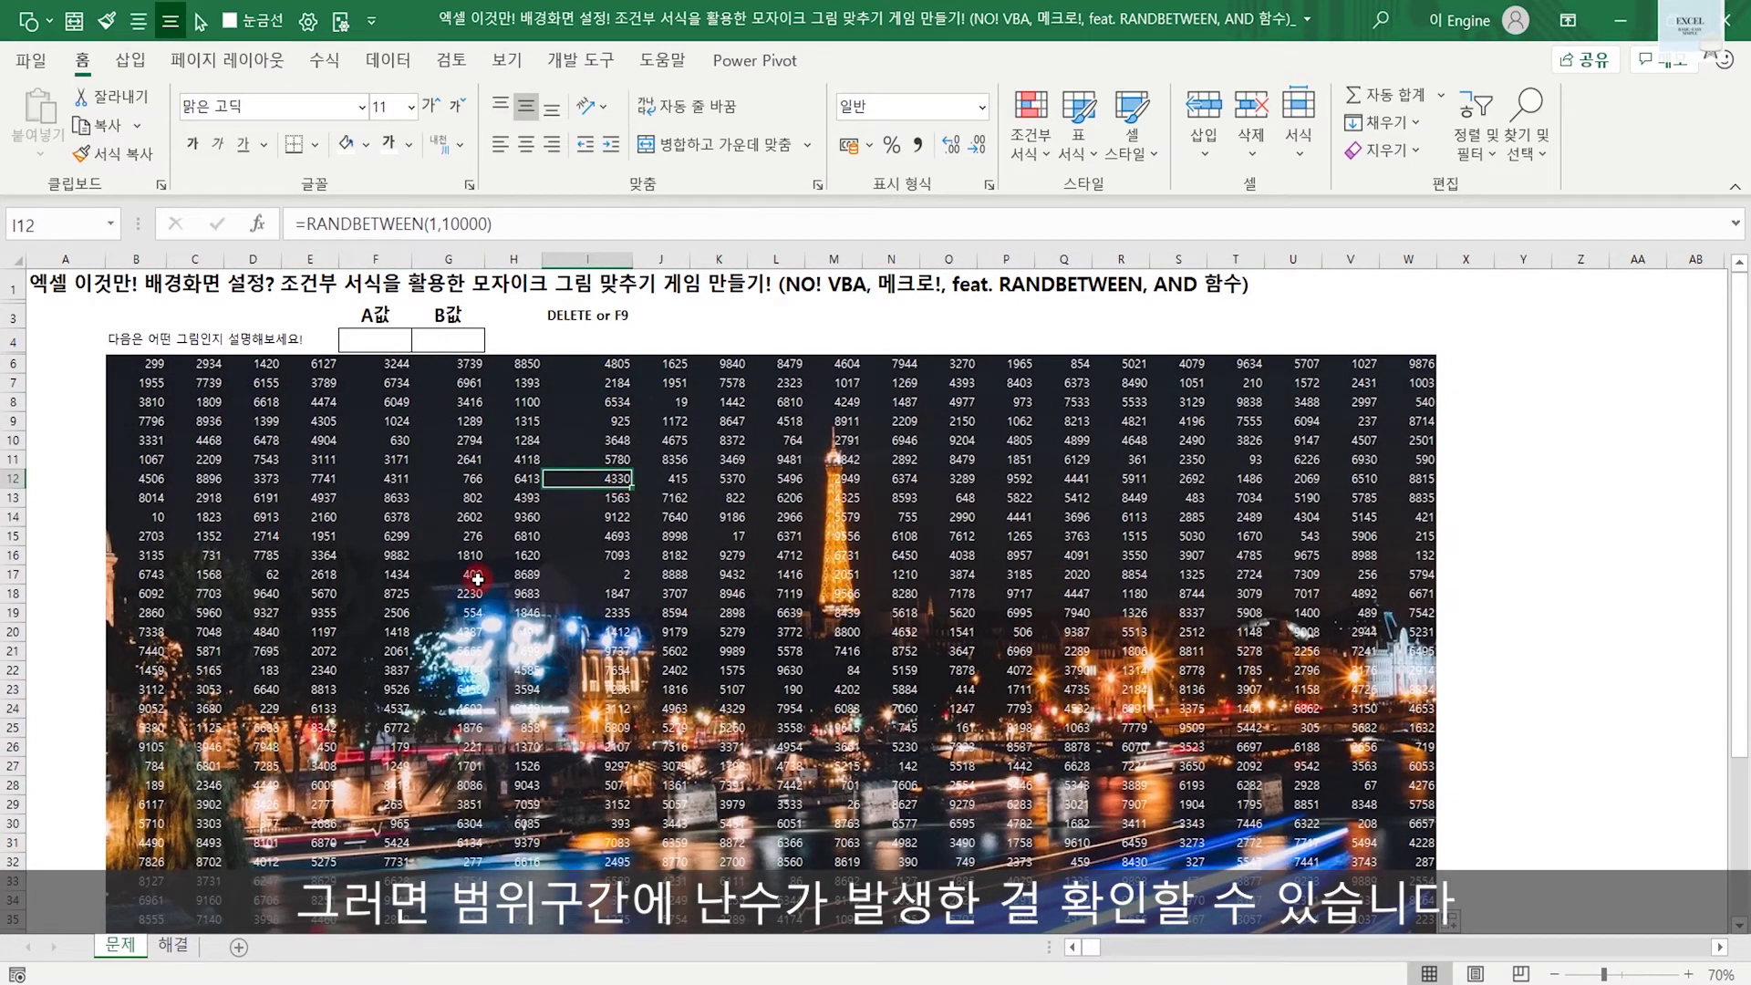
Compare with the 해결 sheet, and apply the custom number format ; to B6:W36 on the 문제 sheet to hide the random numbers
left_click(173, 944)
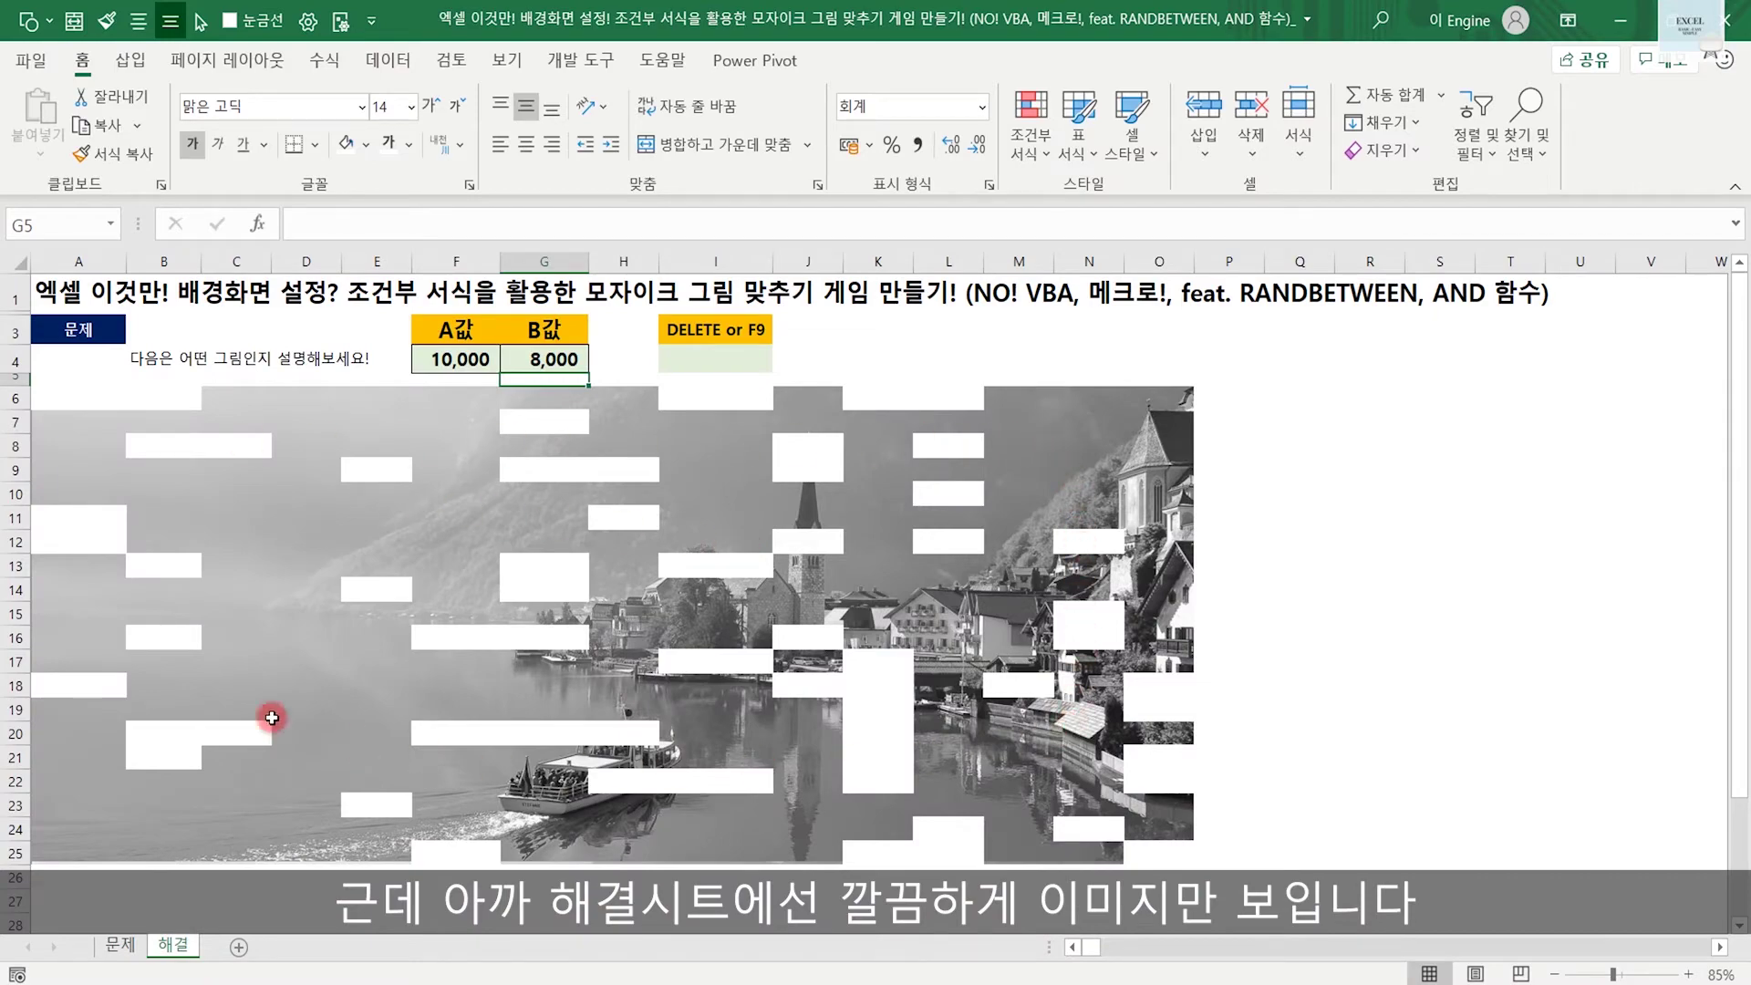
left_click(119, 944)
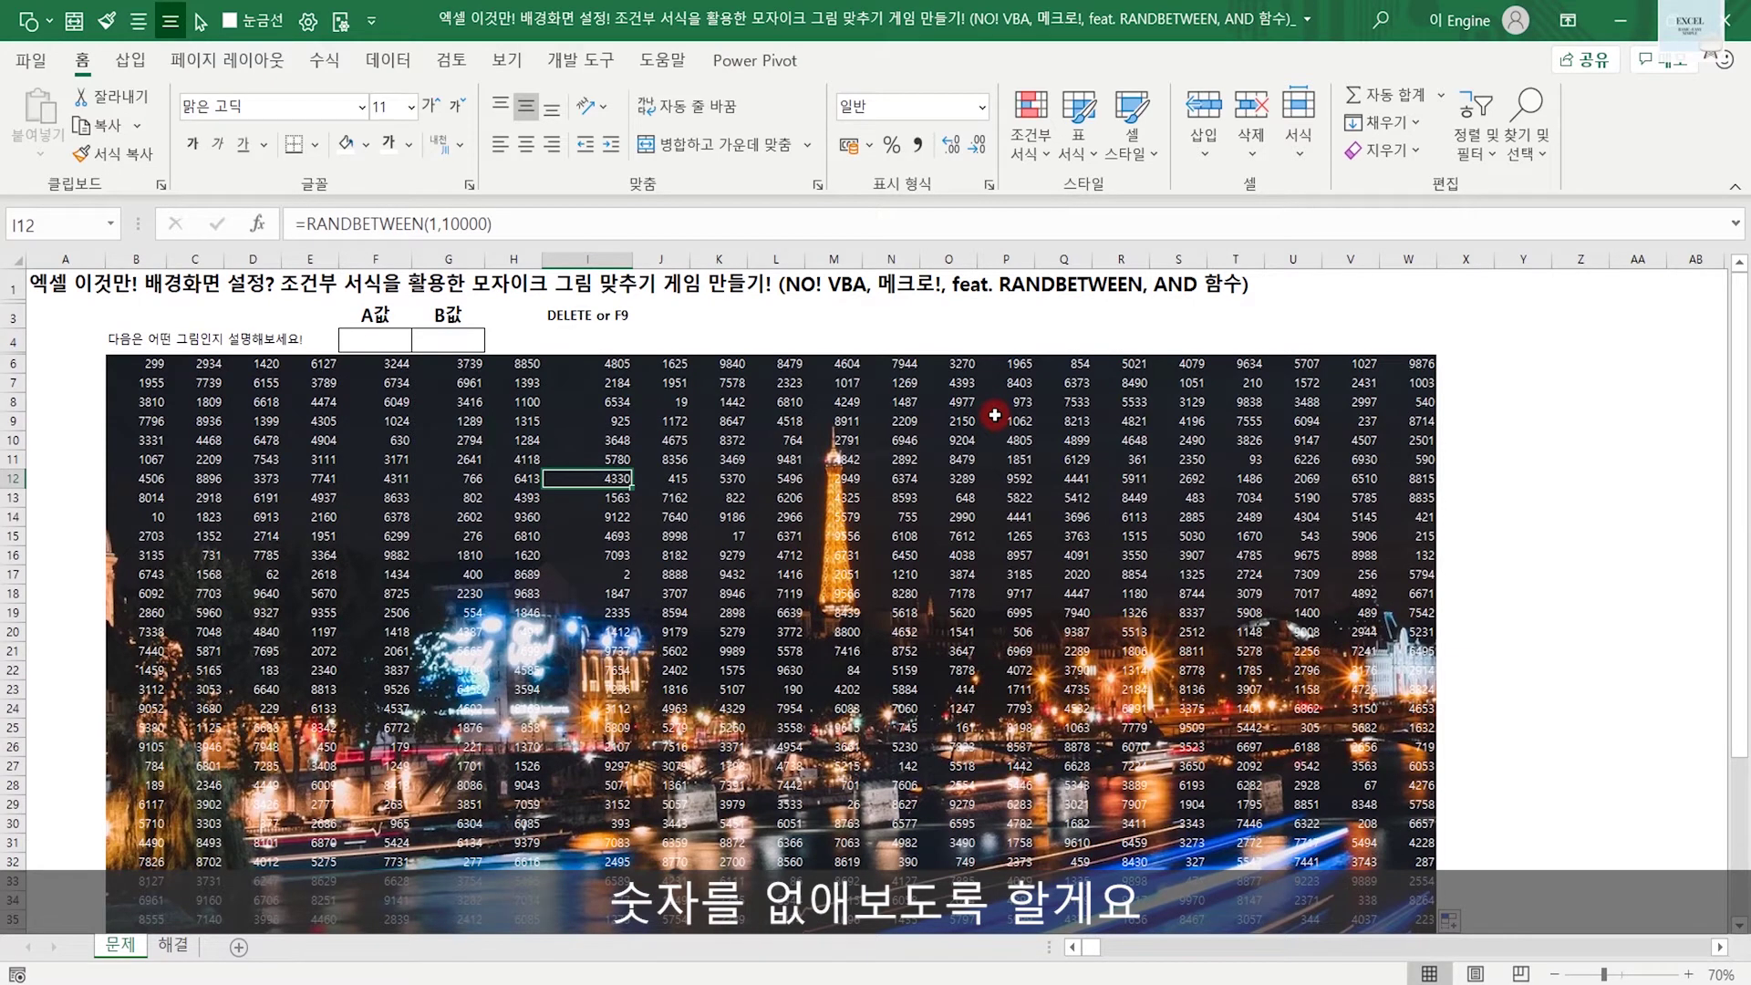
left_click(143, 365)
key("ctrl+shift+Right")
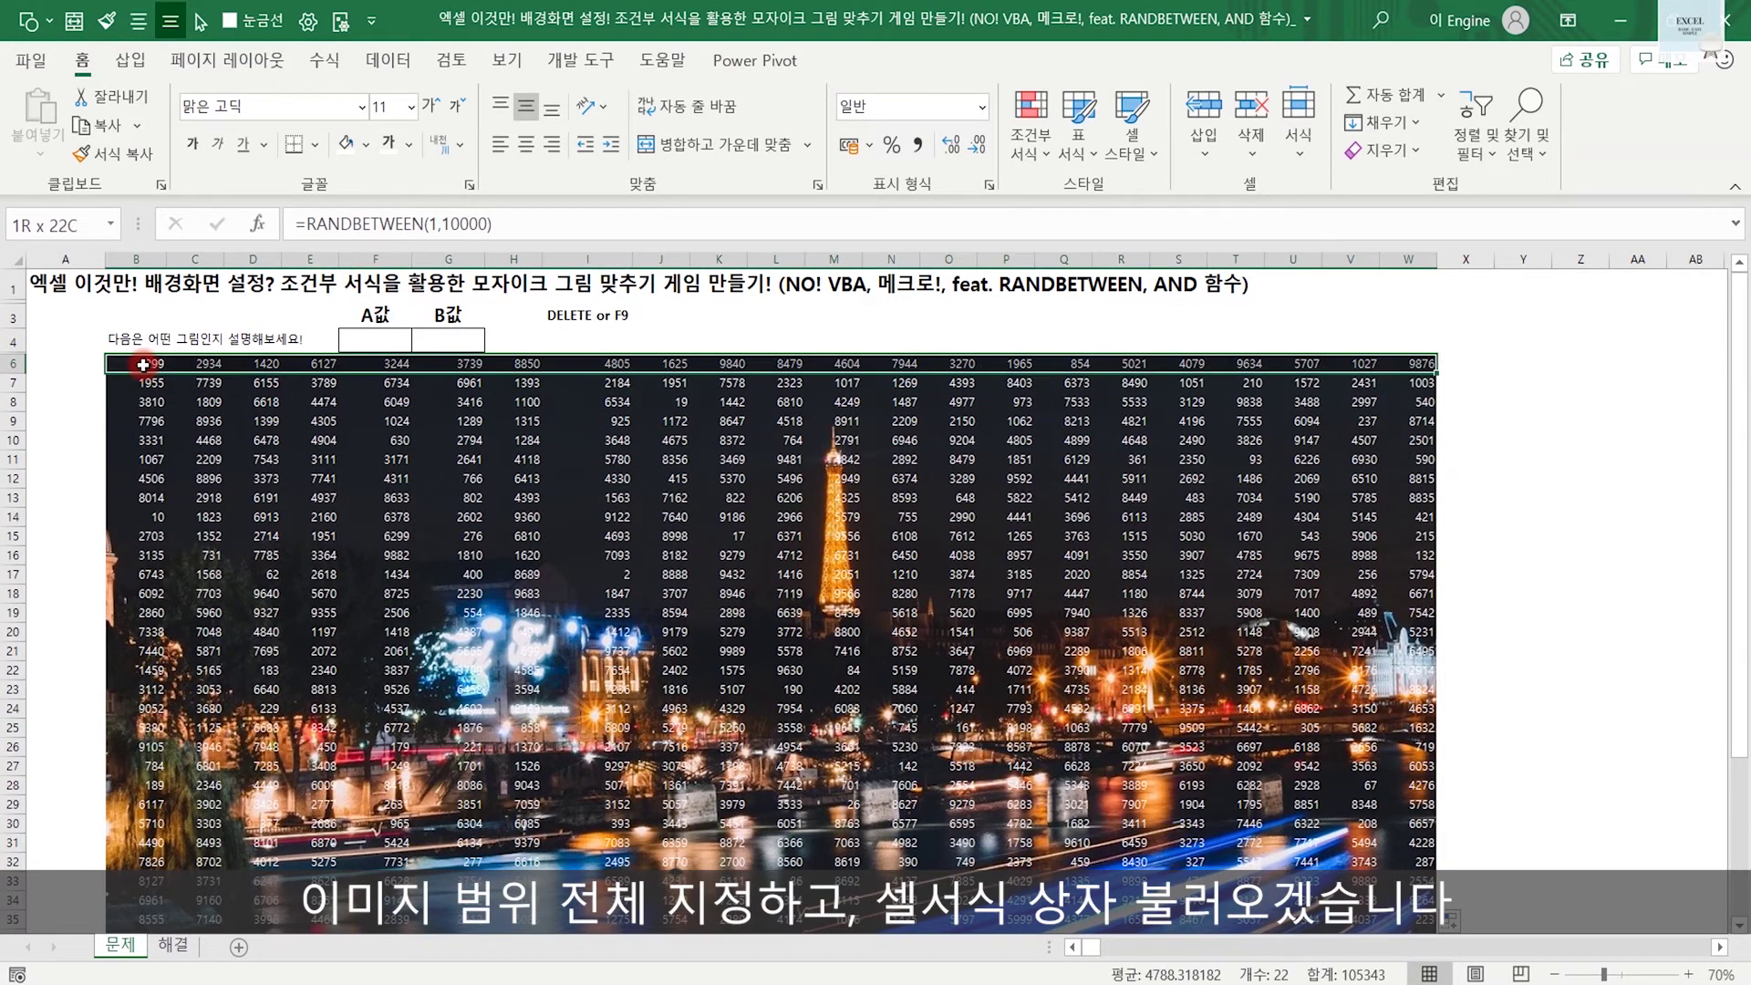
key("ctrl+shift+Down")
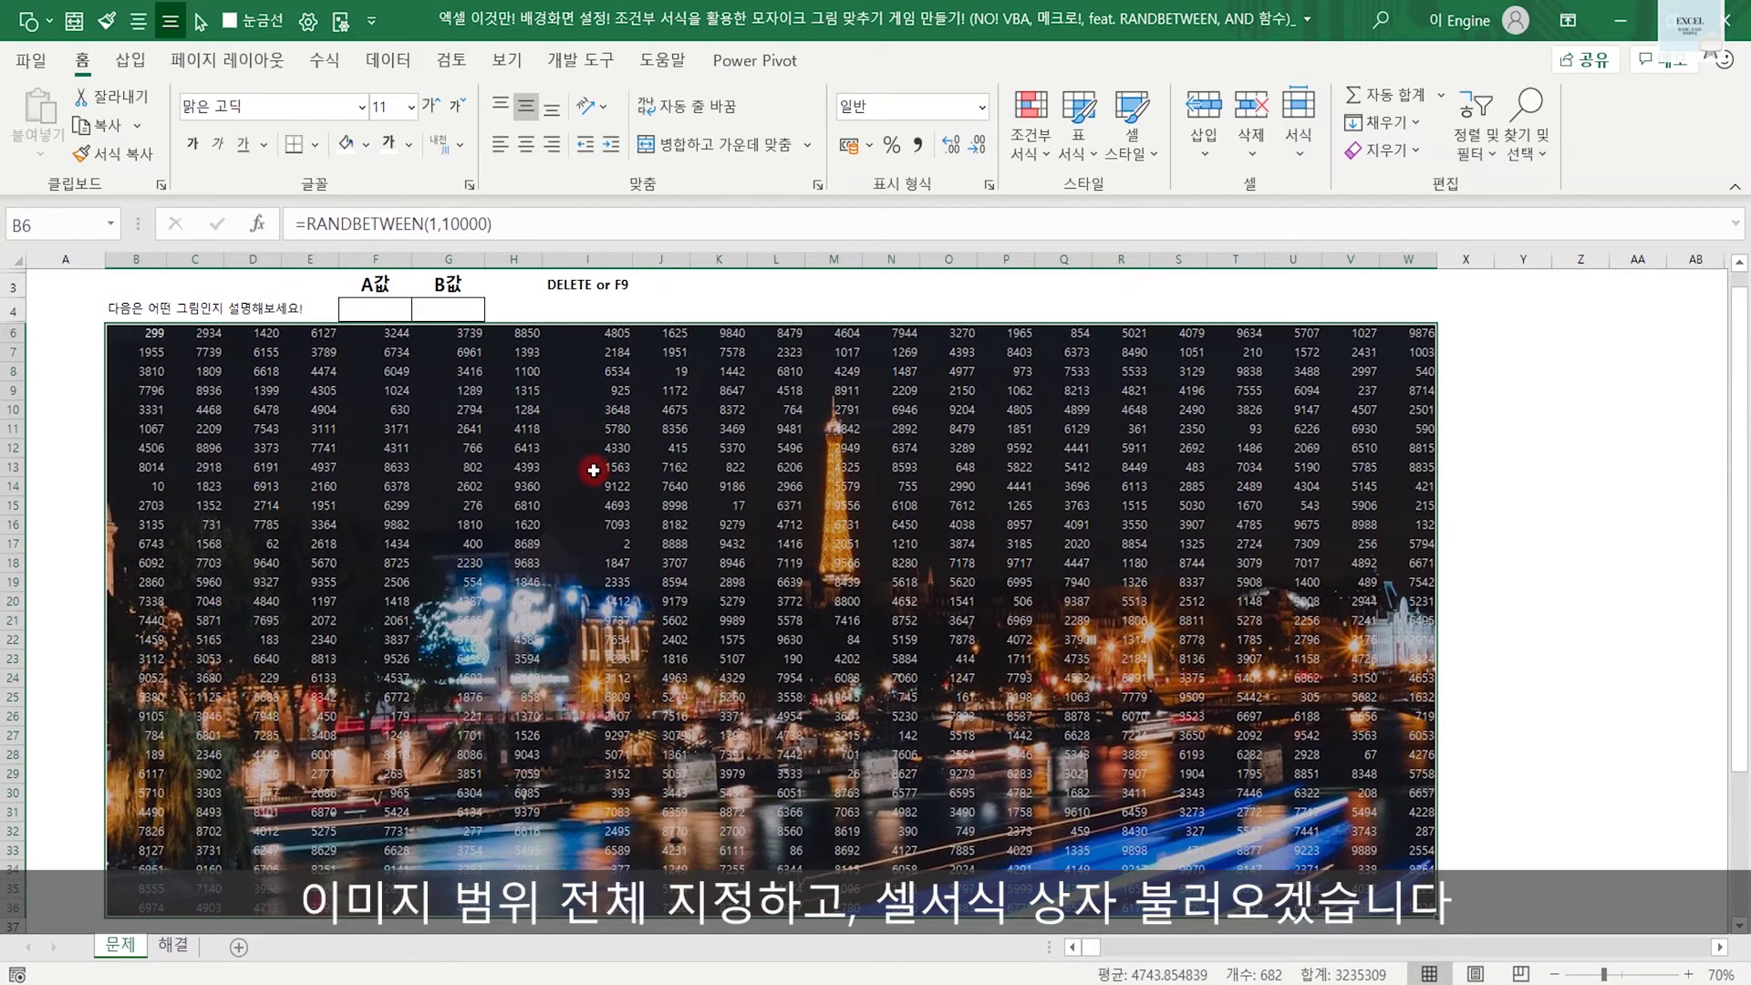
key("ctrl+1")
left_click_drag(1478, 31, 1114, 137)
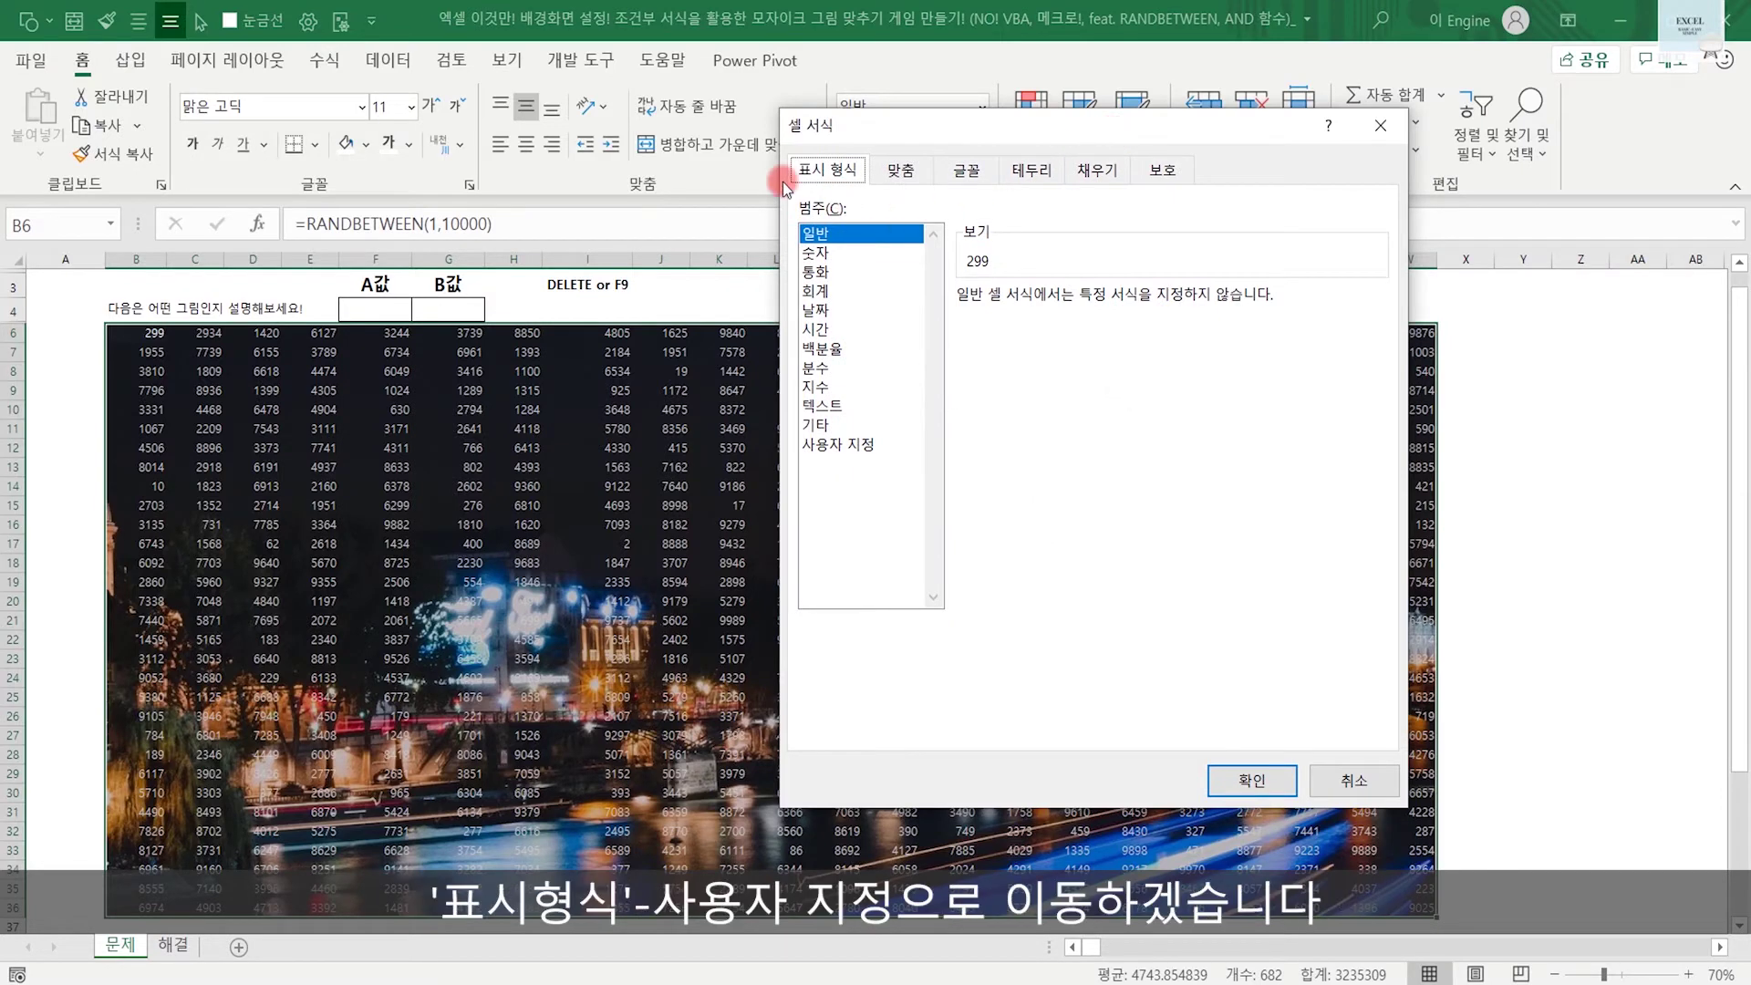
left_click(837, 444)
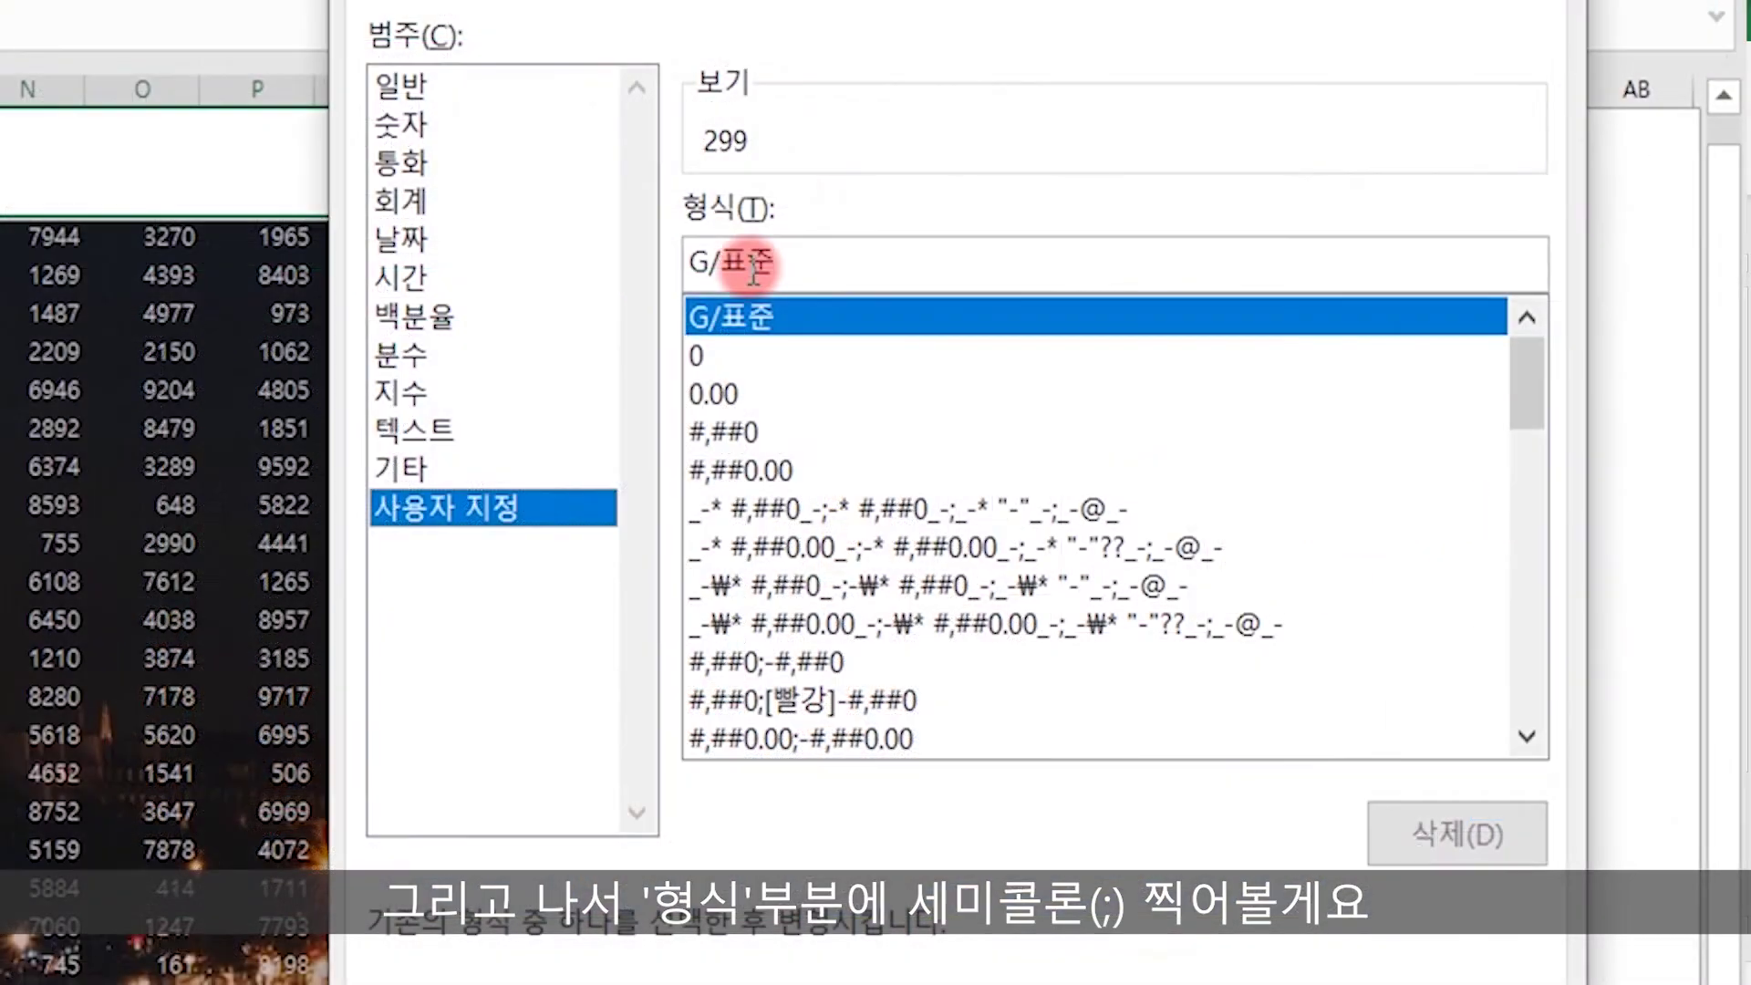
left_click(1049, 323)
key("BackSpace")
key("BackSpace")
key("BackSpace")
key("BackSpace")
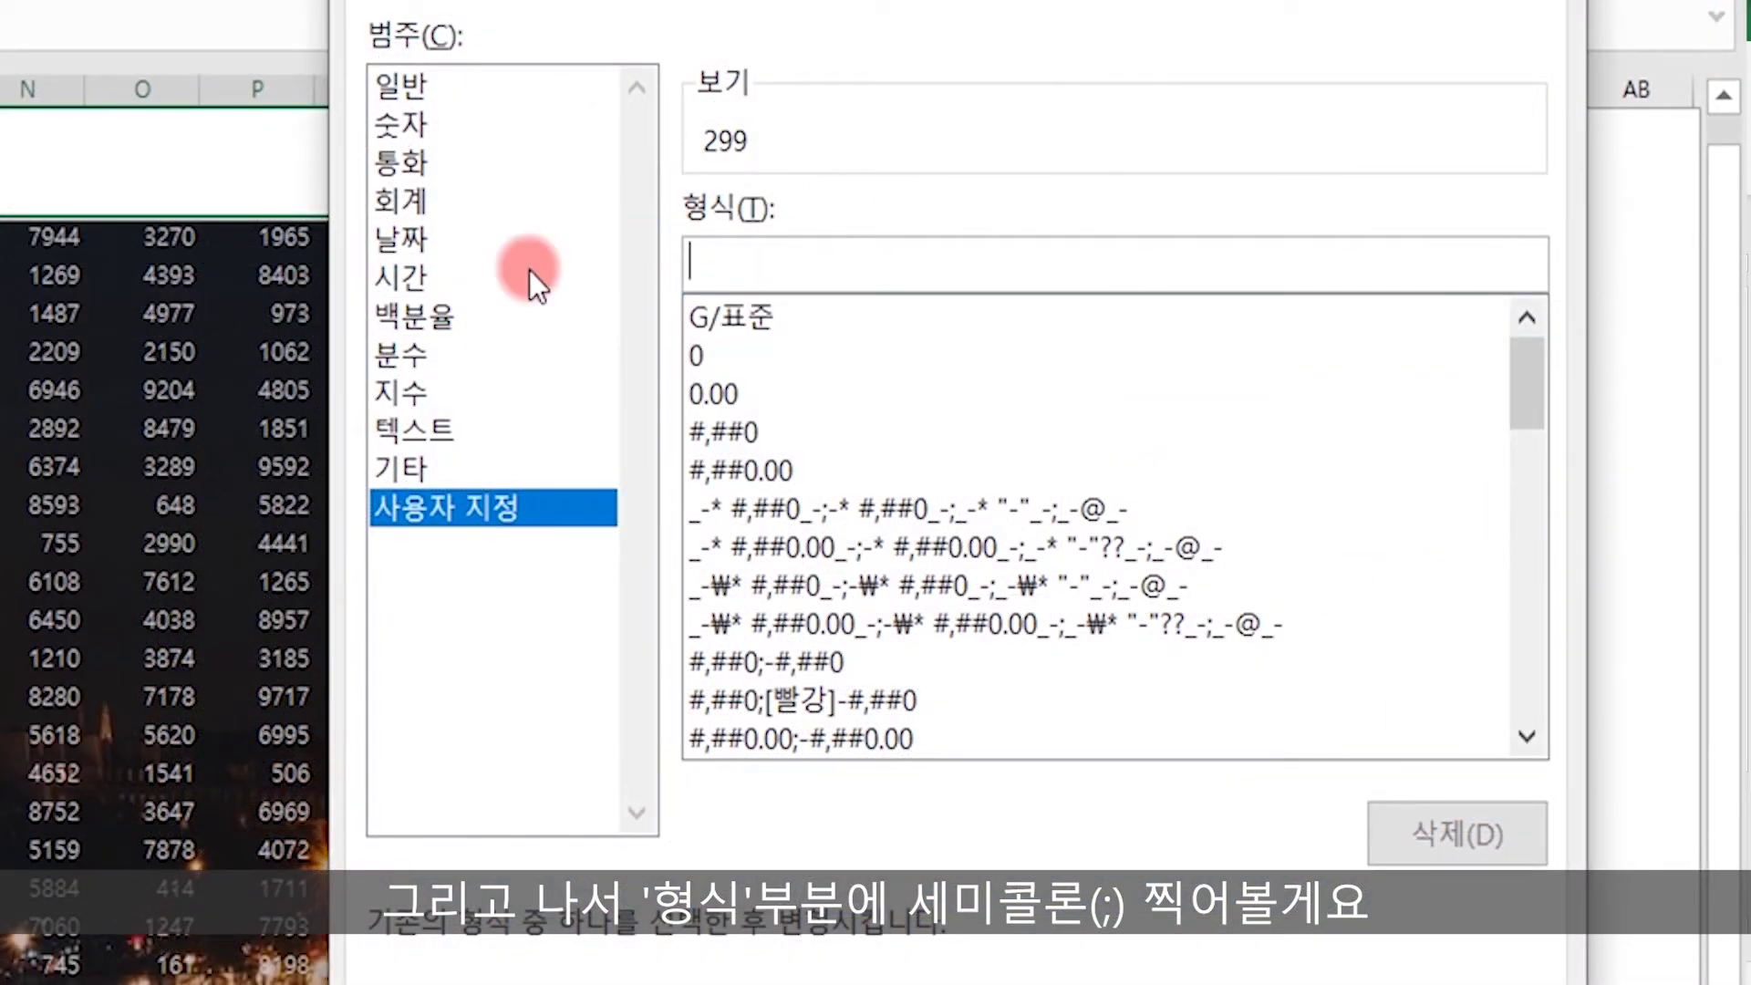
type(";")
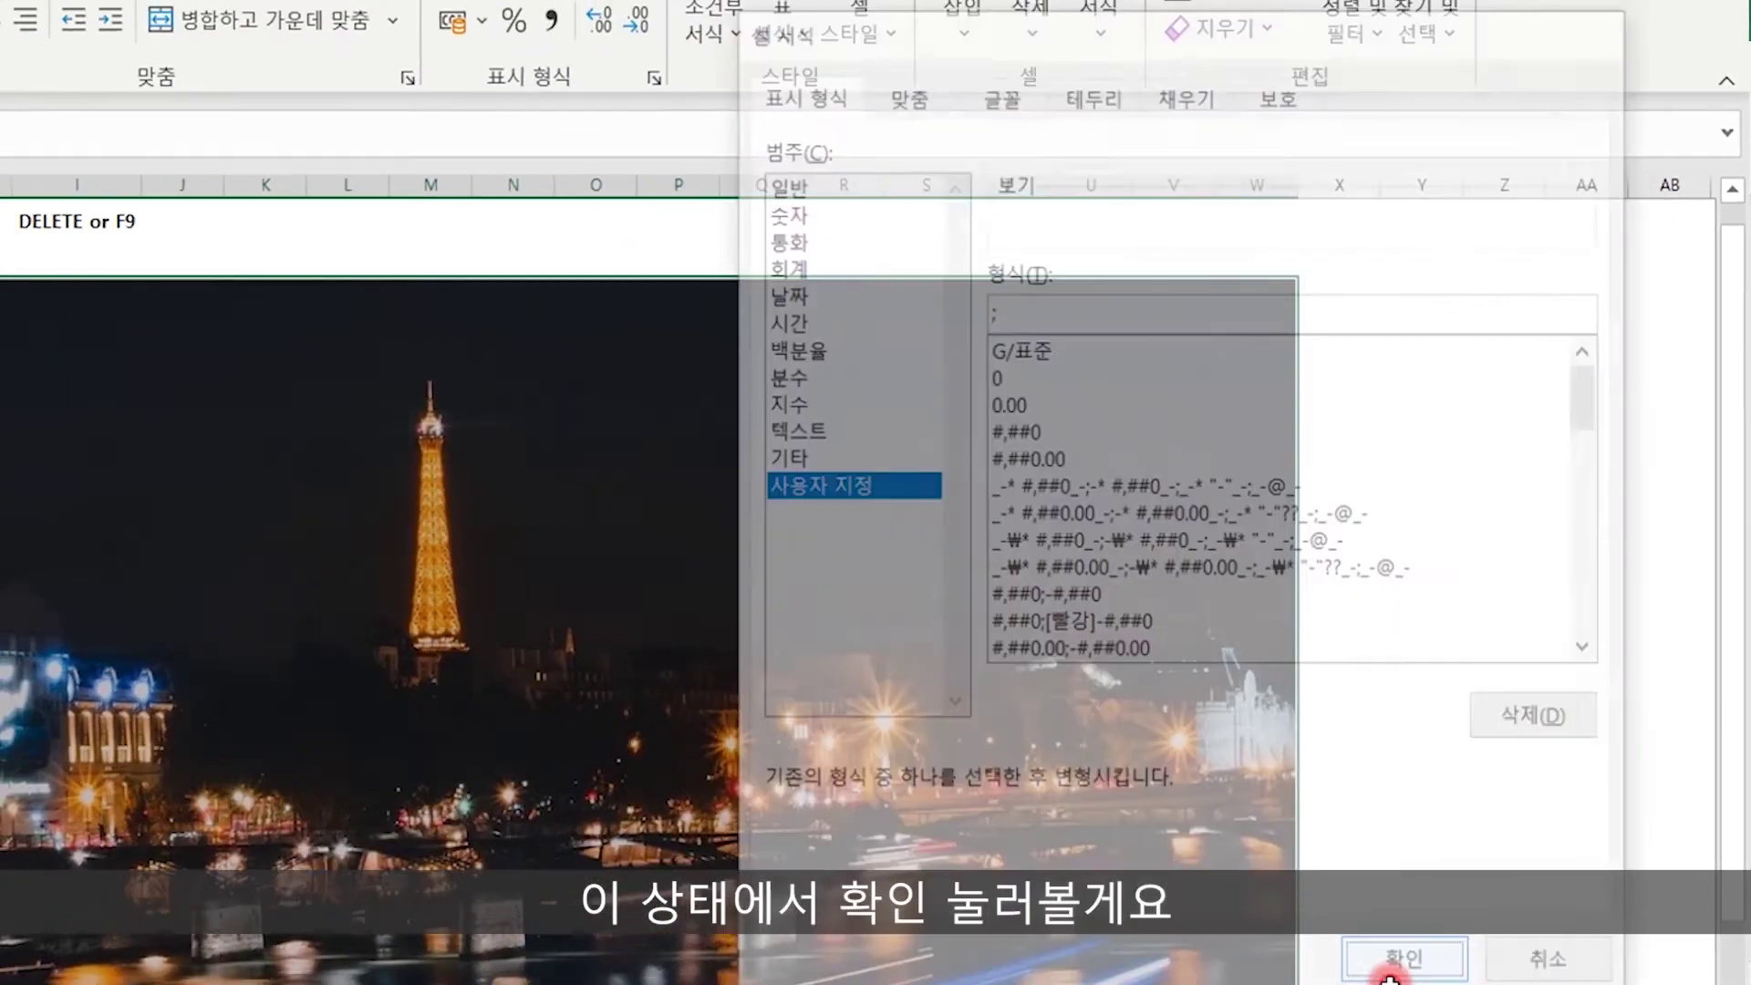
left_click(1186, 980)
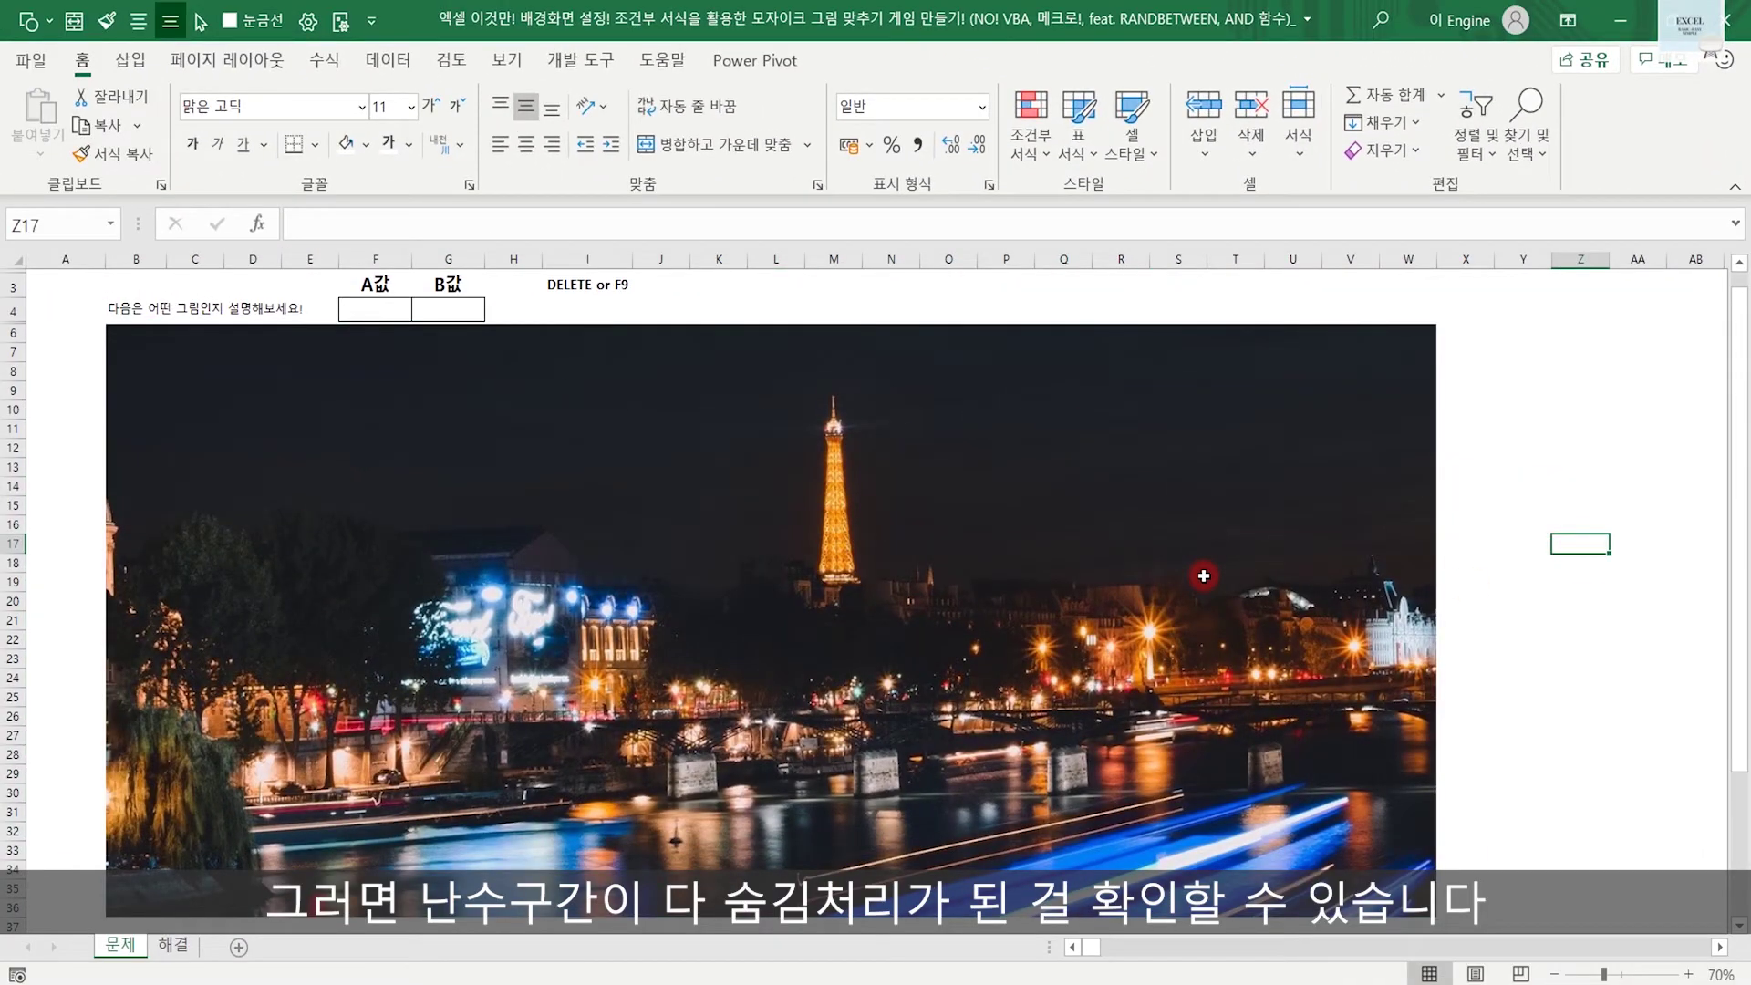
scroll(778, 631, "up", 1)
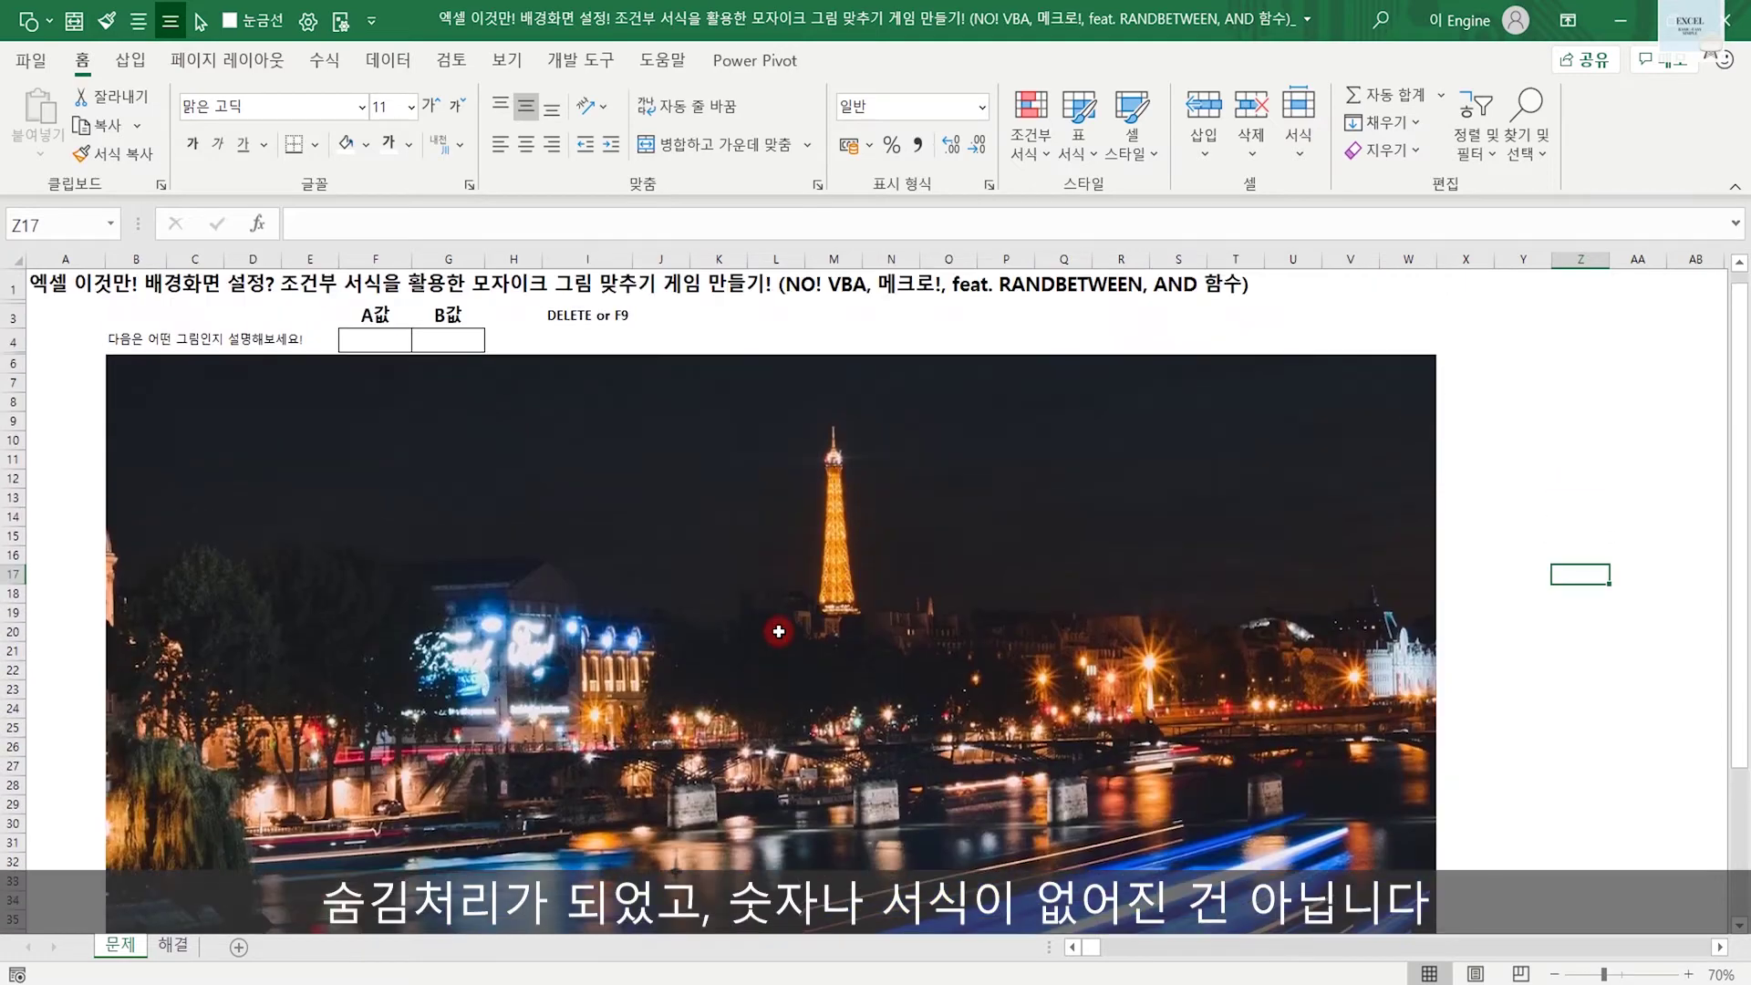
left_click(447, 517)
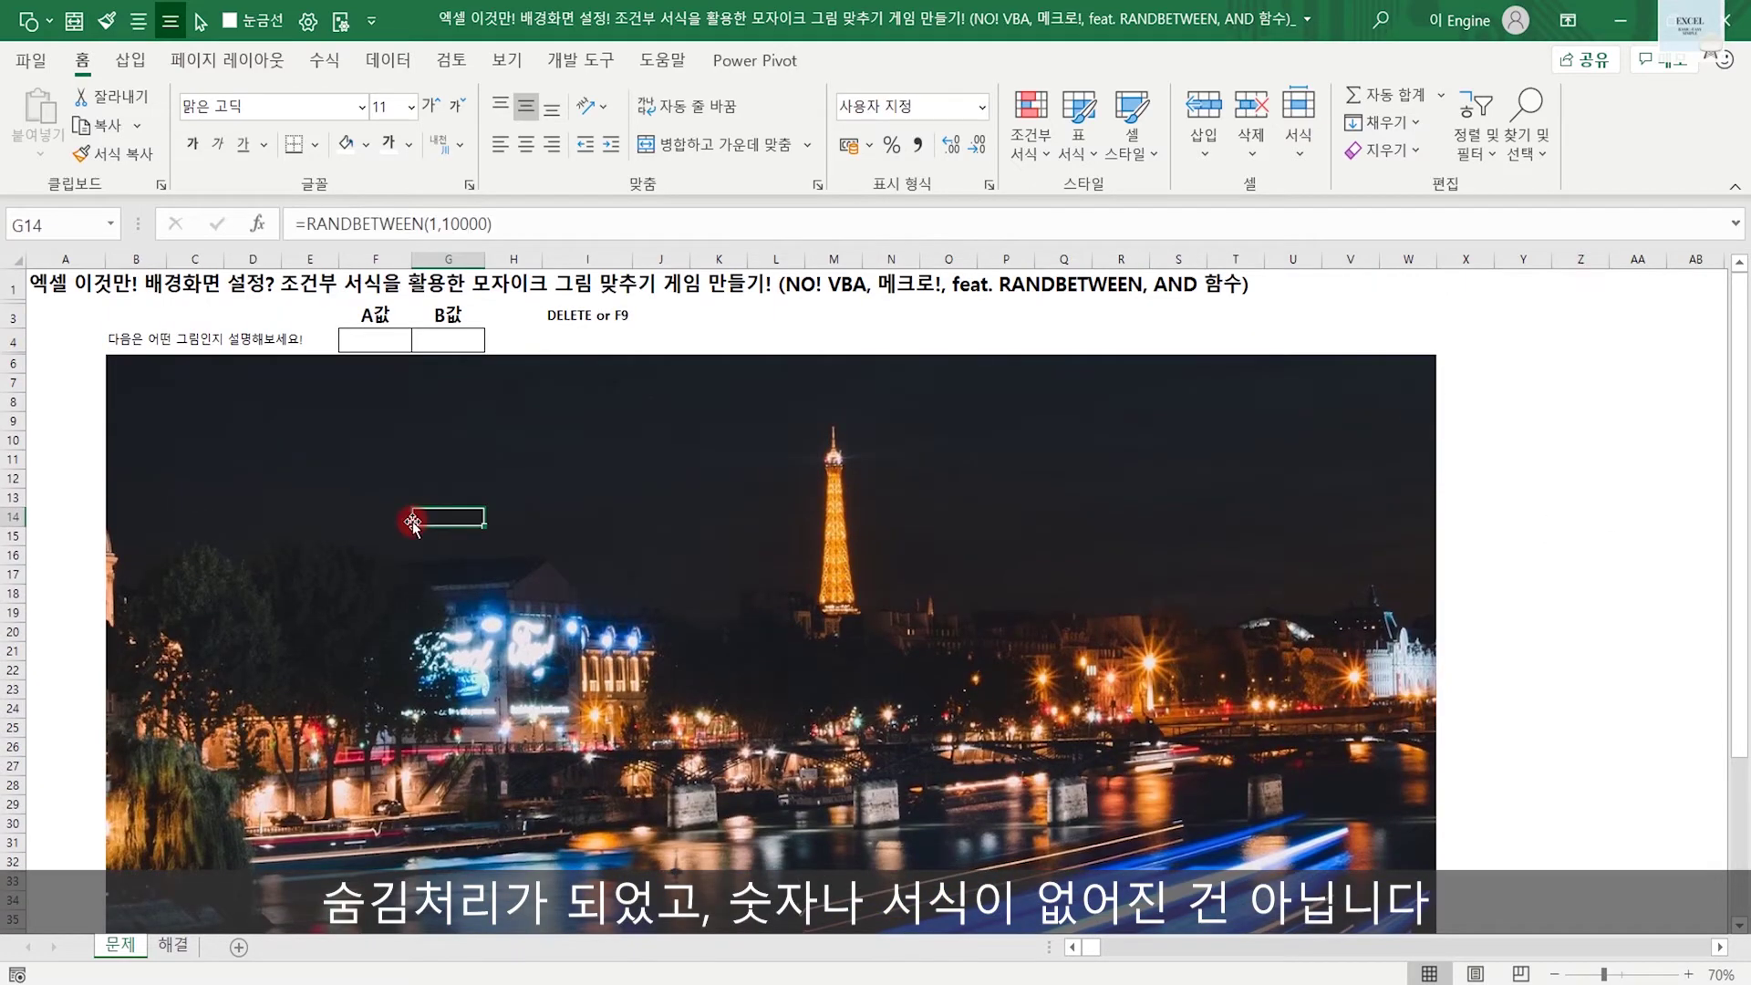
Inspect cells across the image area to check whether the hidden cells still contain the RANDBETWEEN formula
left_click(588, 456)
left_click(661, 689)
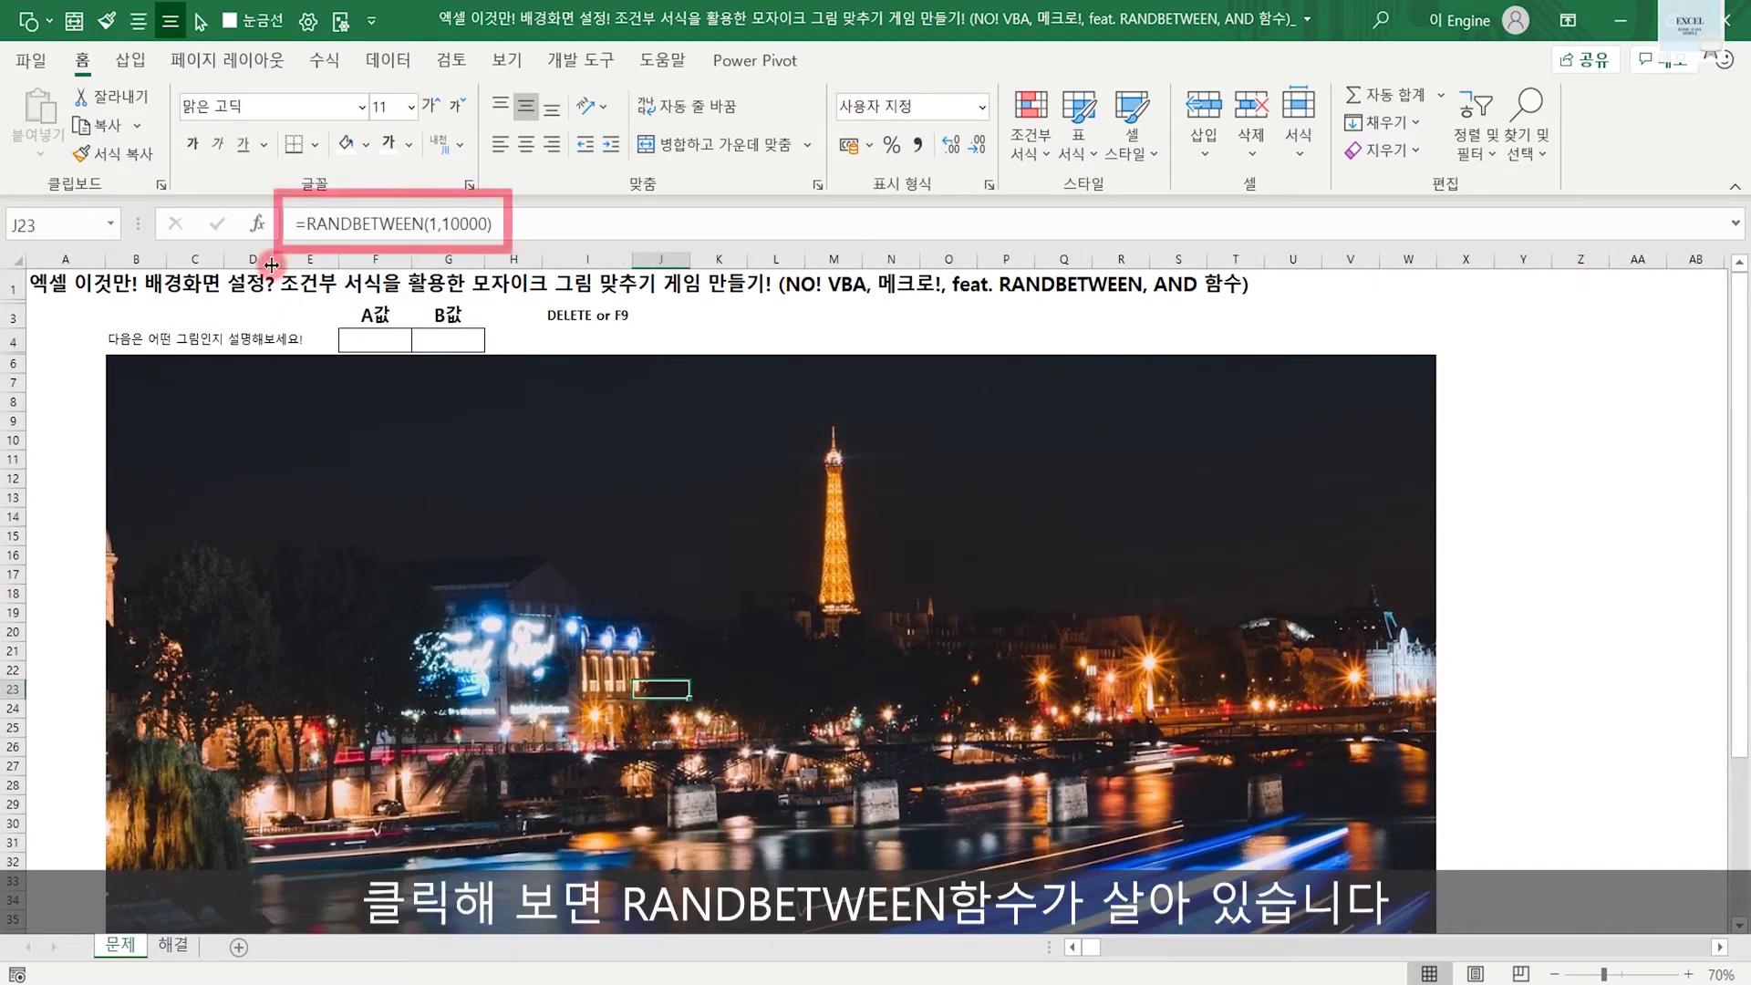
left_click(711, 538)
left_click(1060, 611)
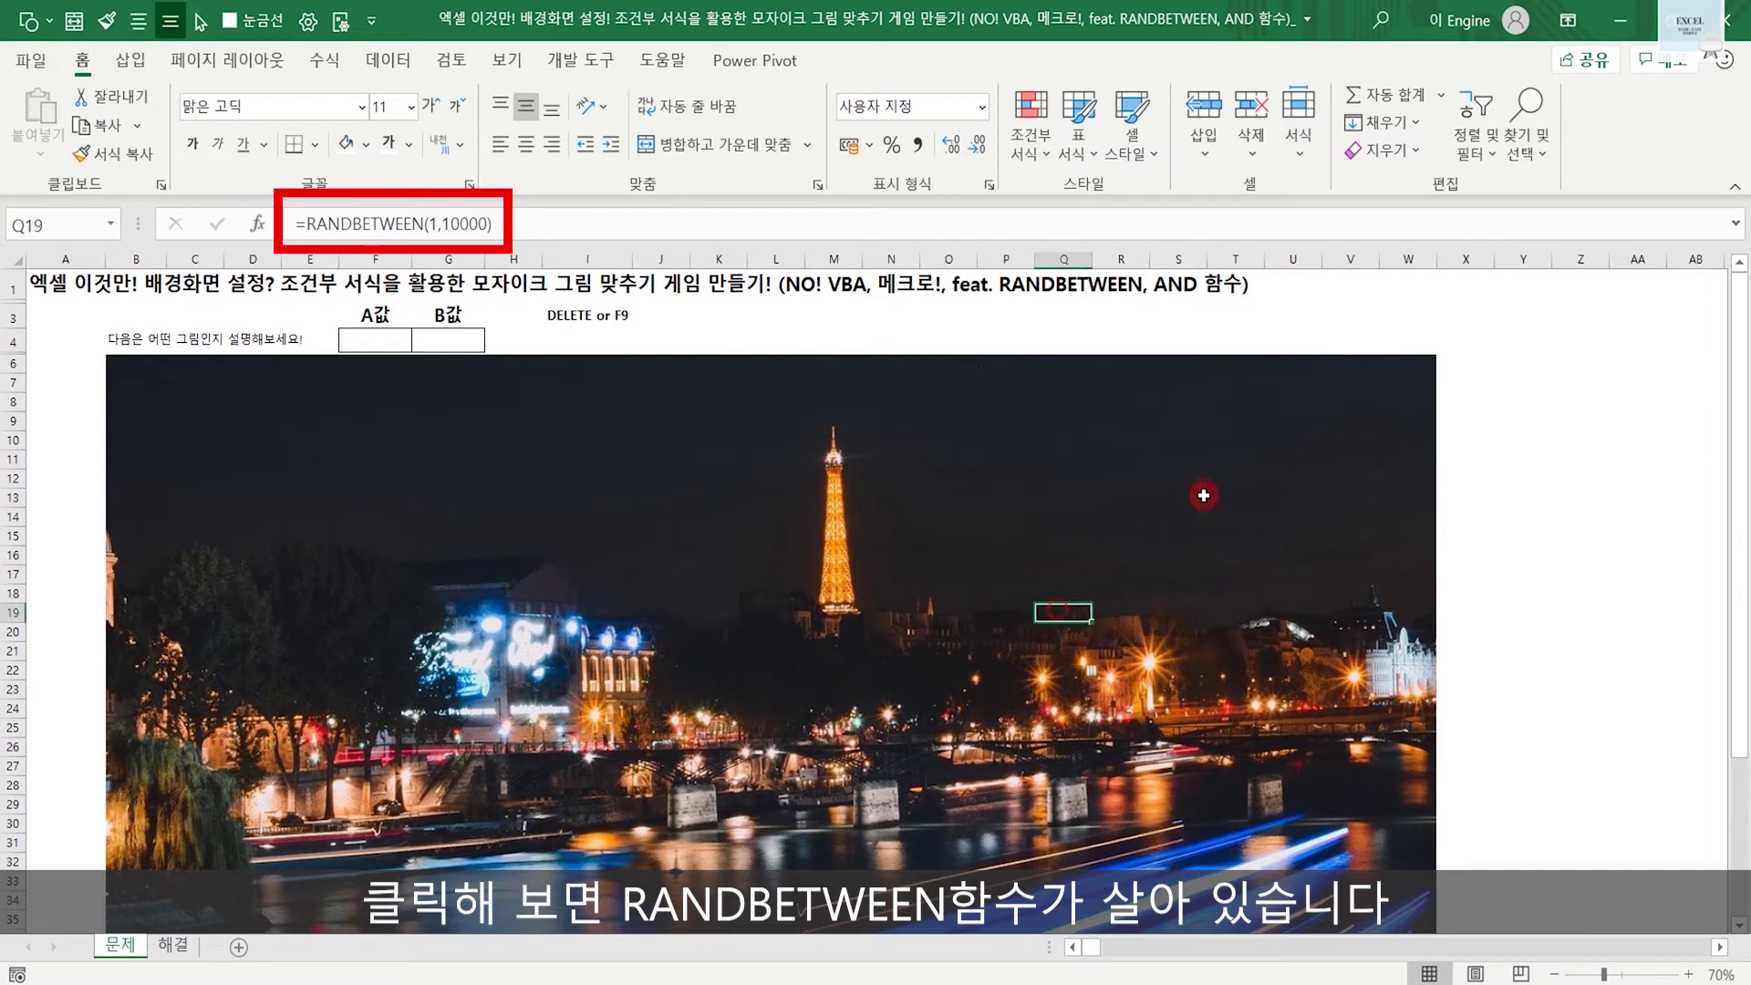
left_click(722, 461)
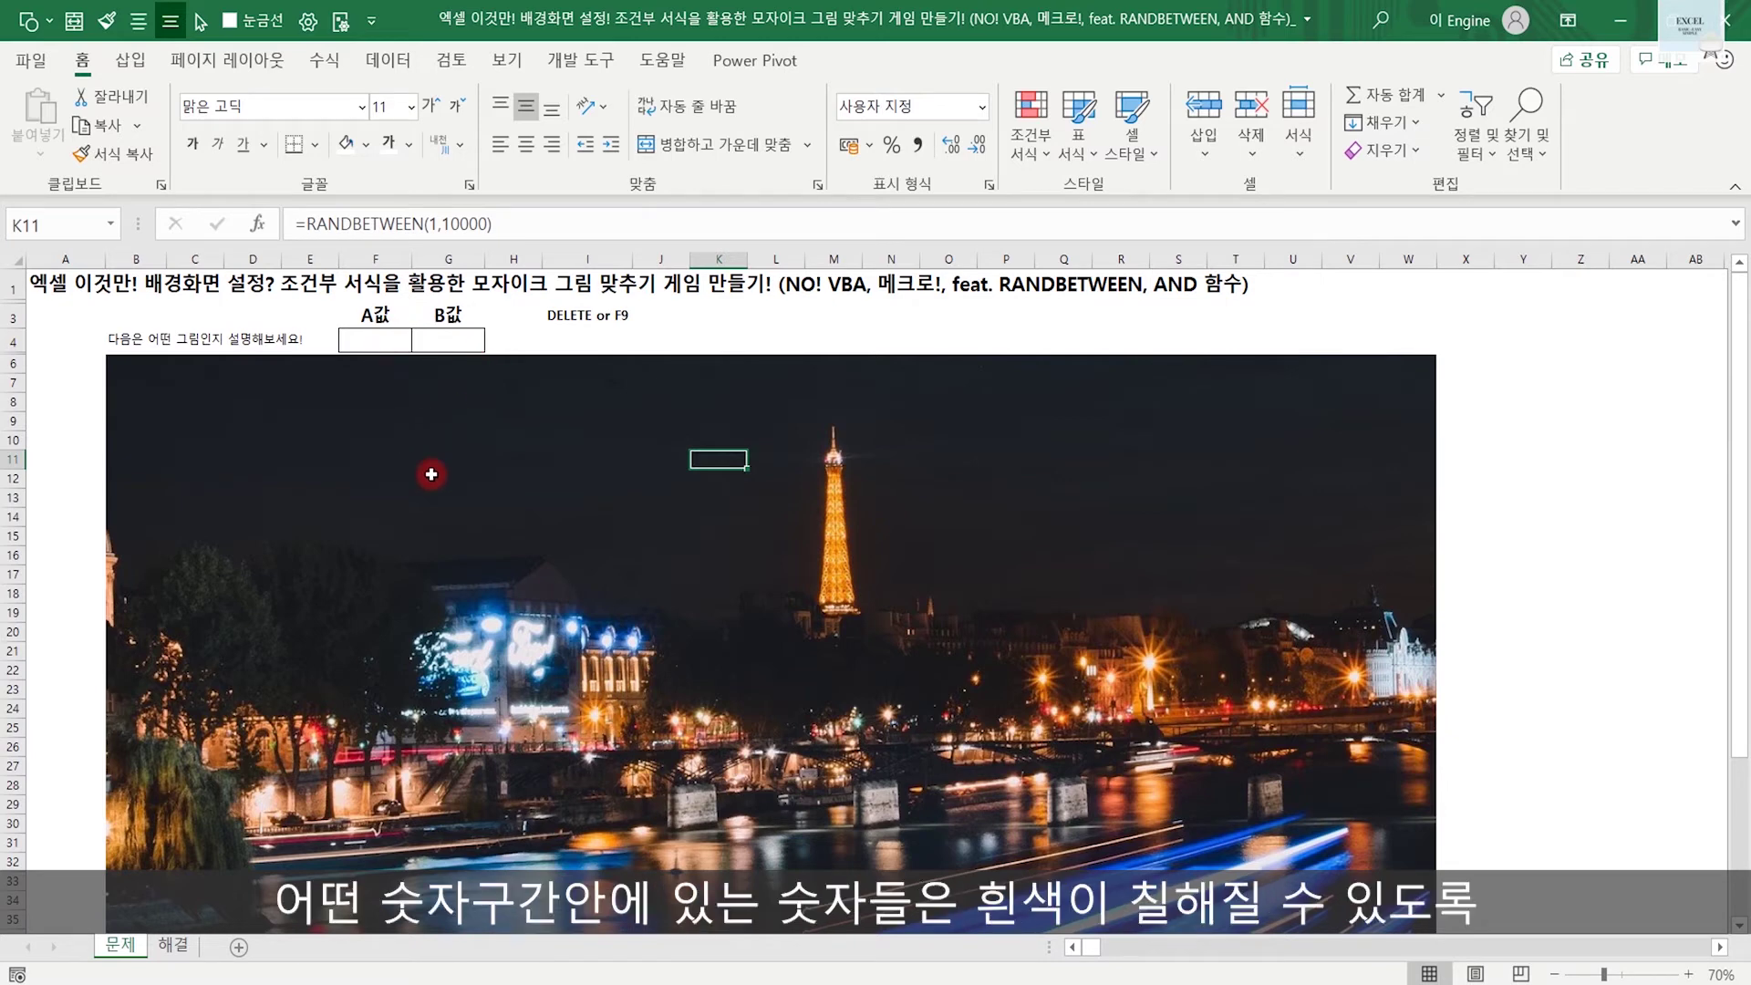
left_click(394, 425)
left_click(661, 517)
left_click(833, 651)
left_click(1118, 537)
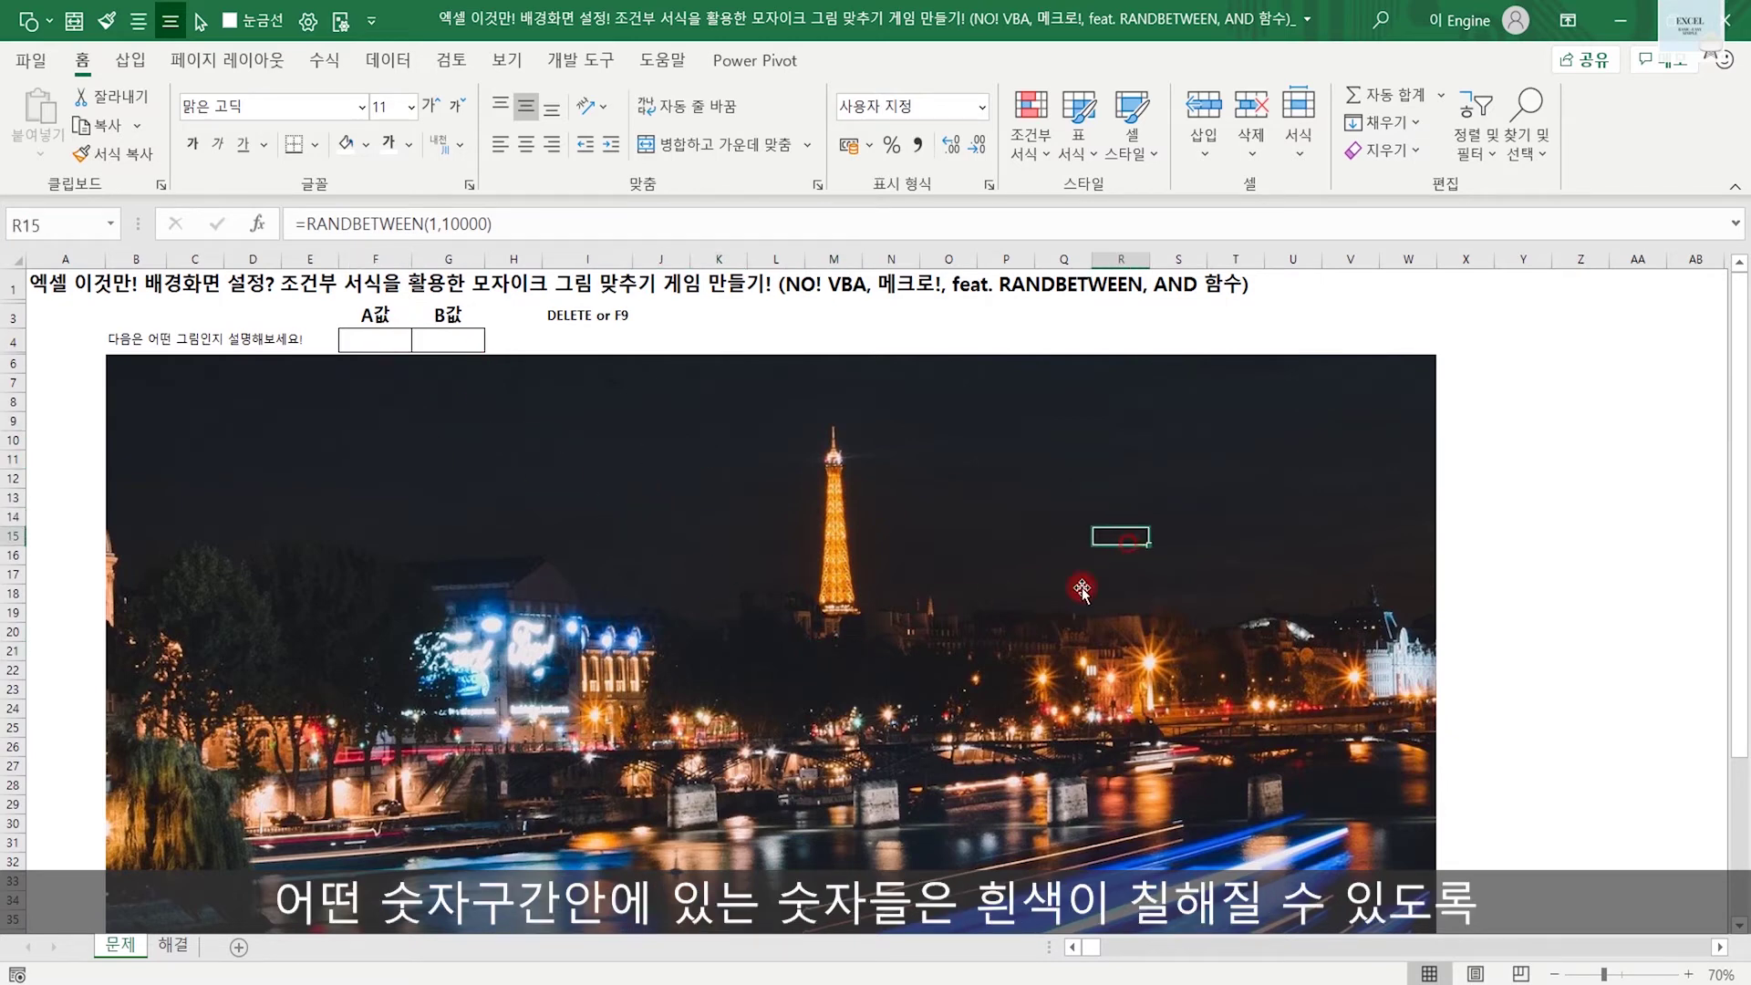
left_click(948, 670)
left_click(563, 702)
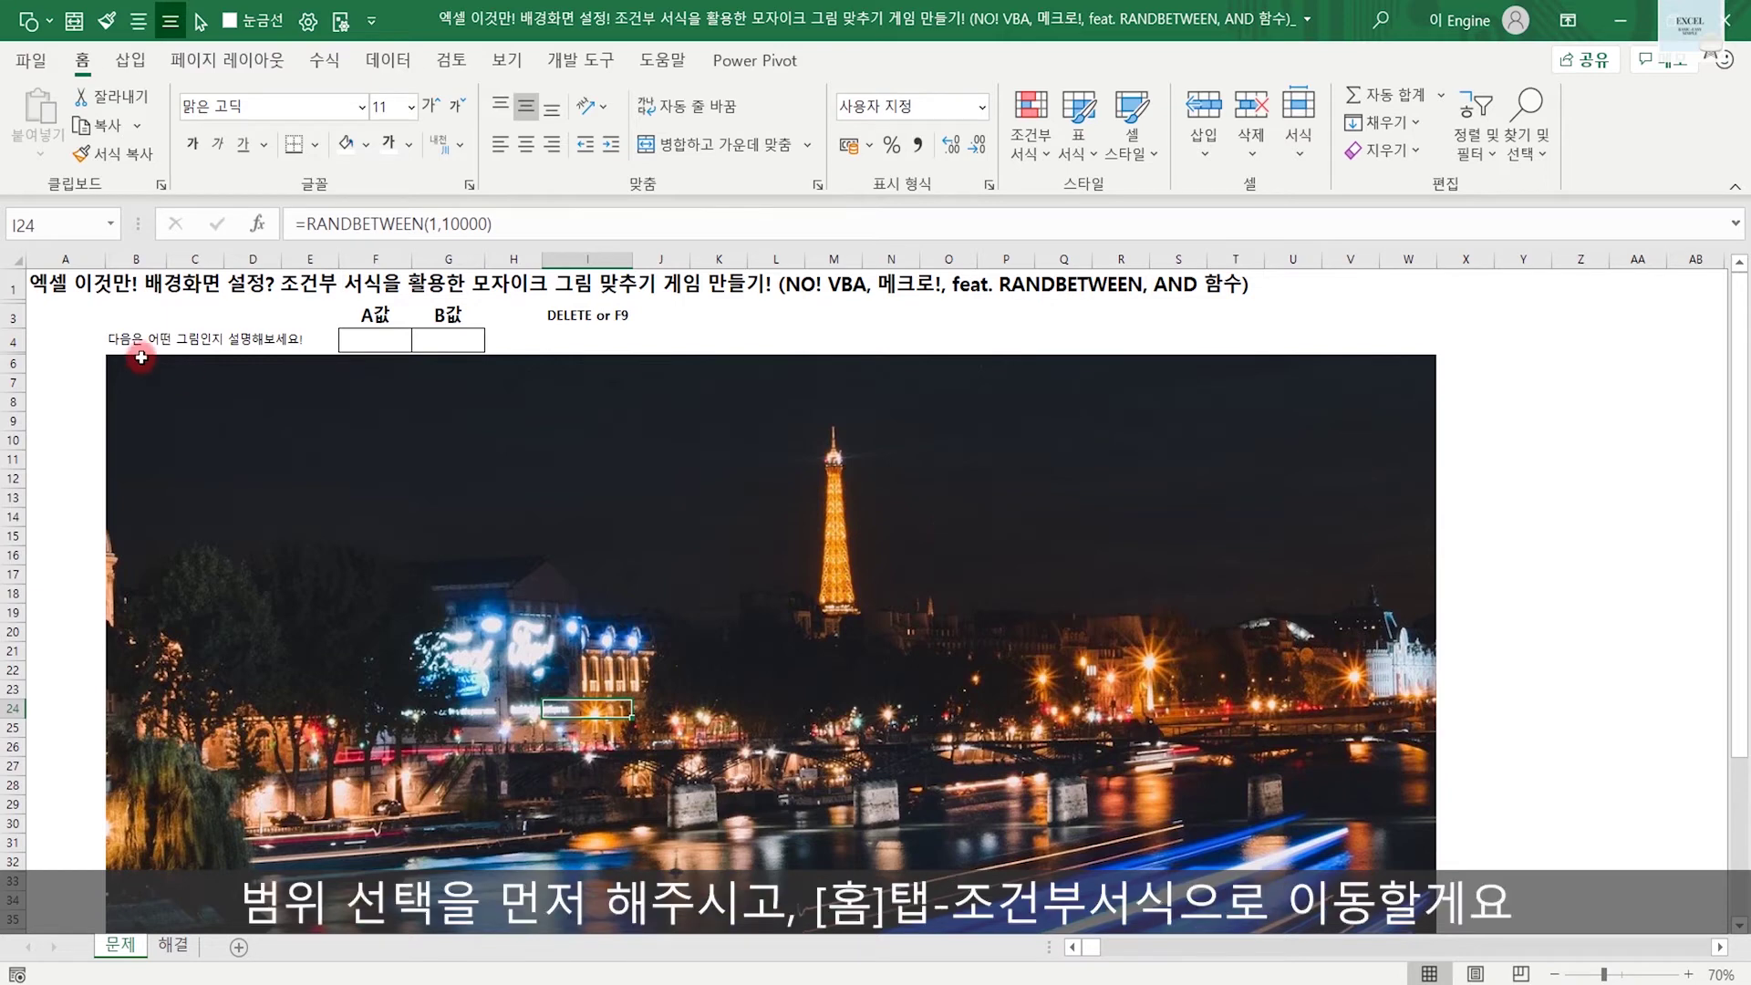
Start a new formula-based conditional formatting rule for the image range B6:W36
left_click_drag(114, 361, 1418, 857)
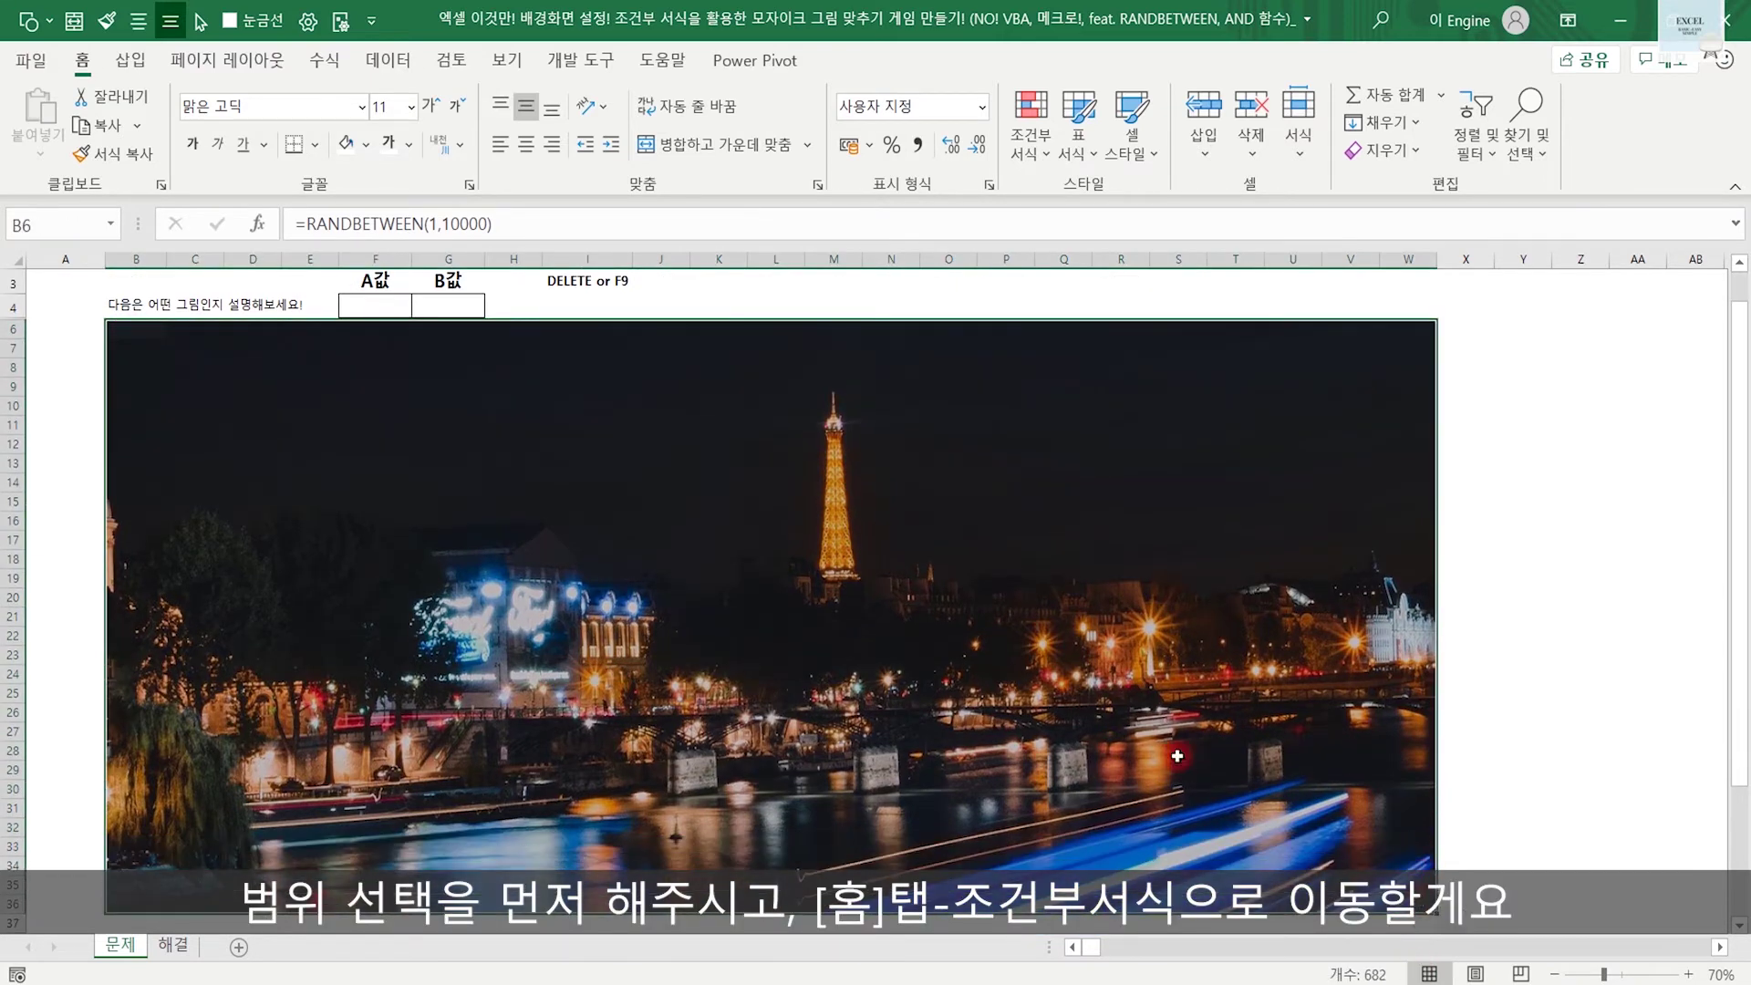
scroll(872, 595, "up", 1)
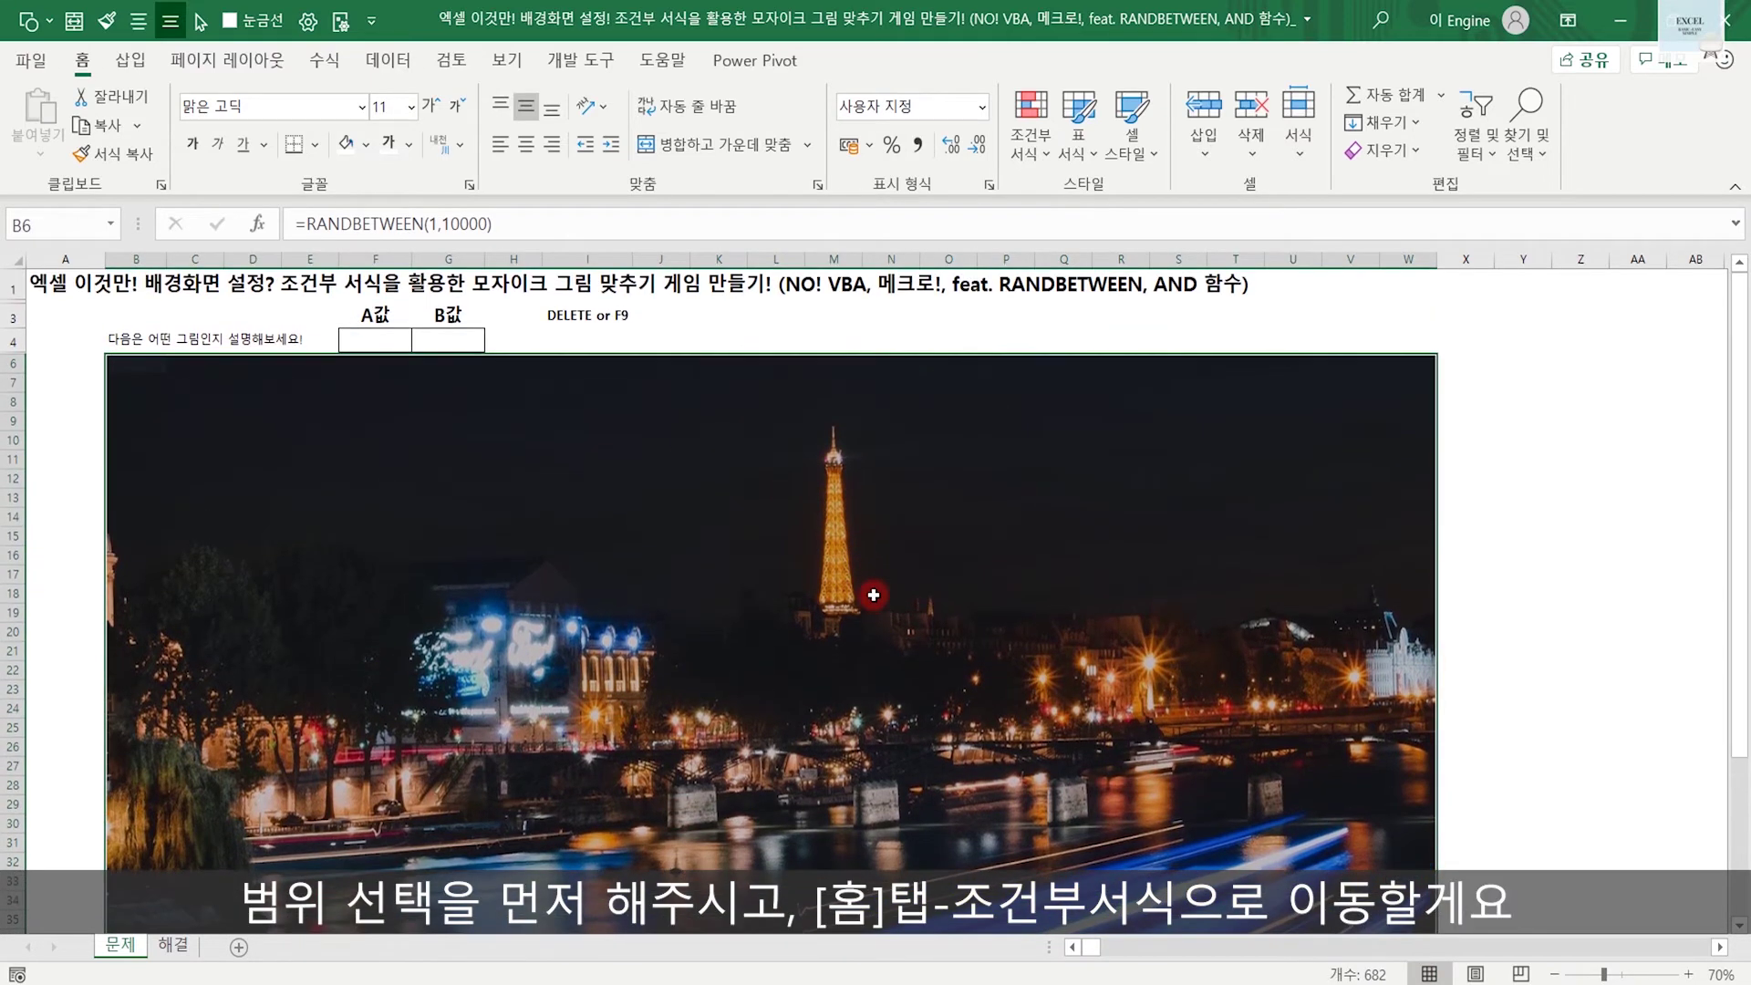
left_click(1033, 135)
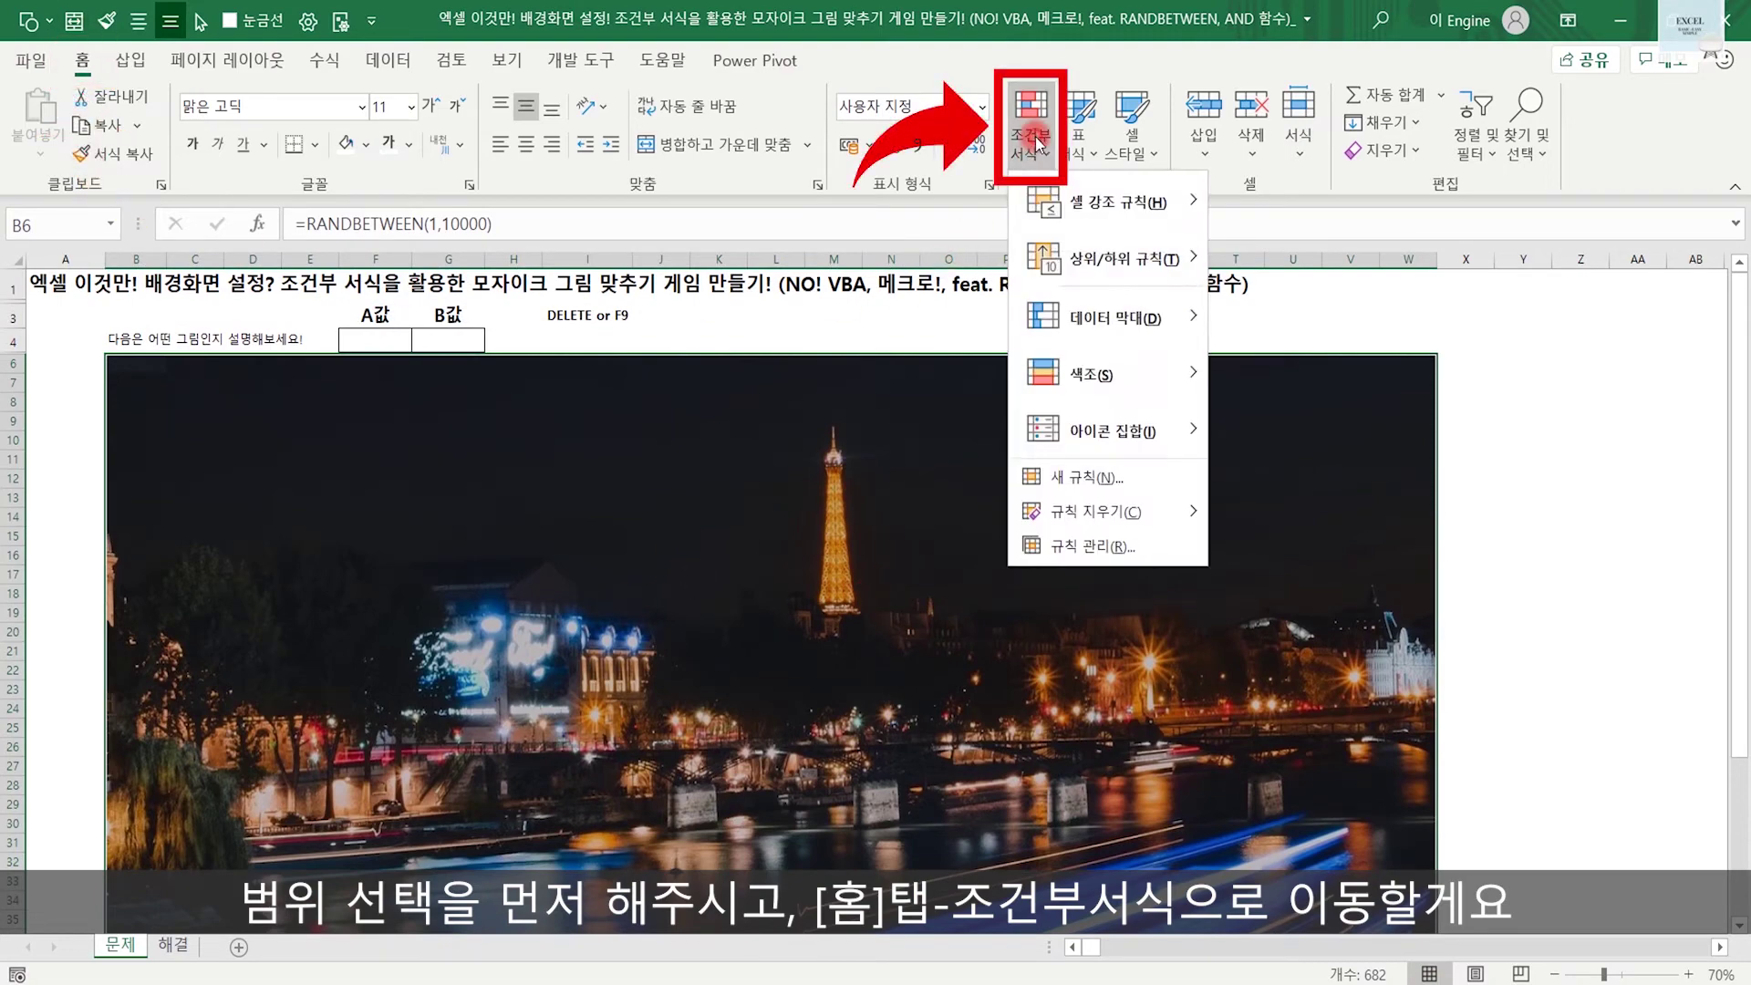
left_click(1074, 475)
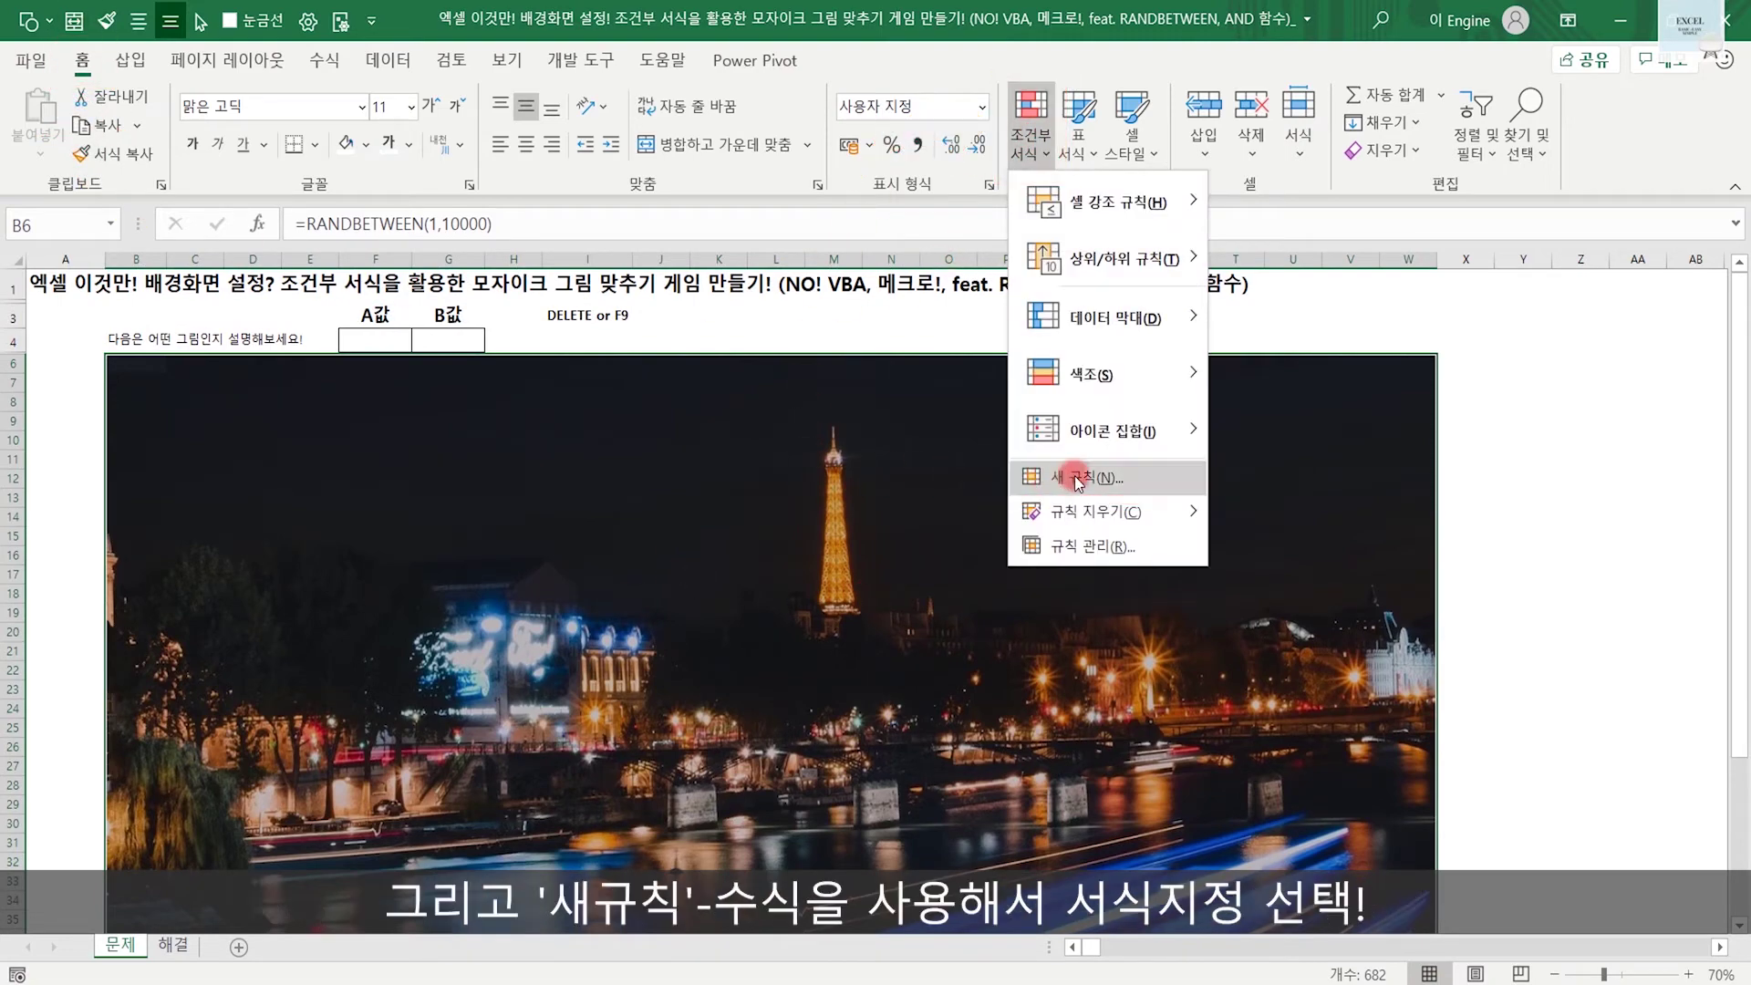
left_click(1074, 472)
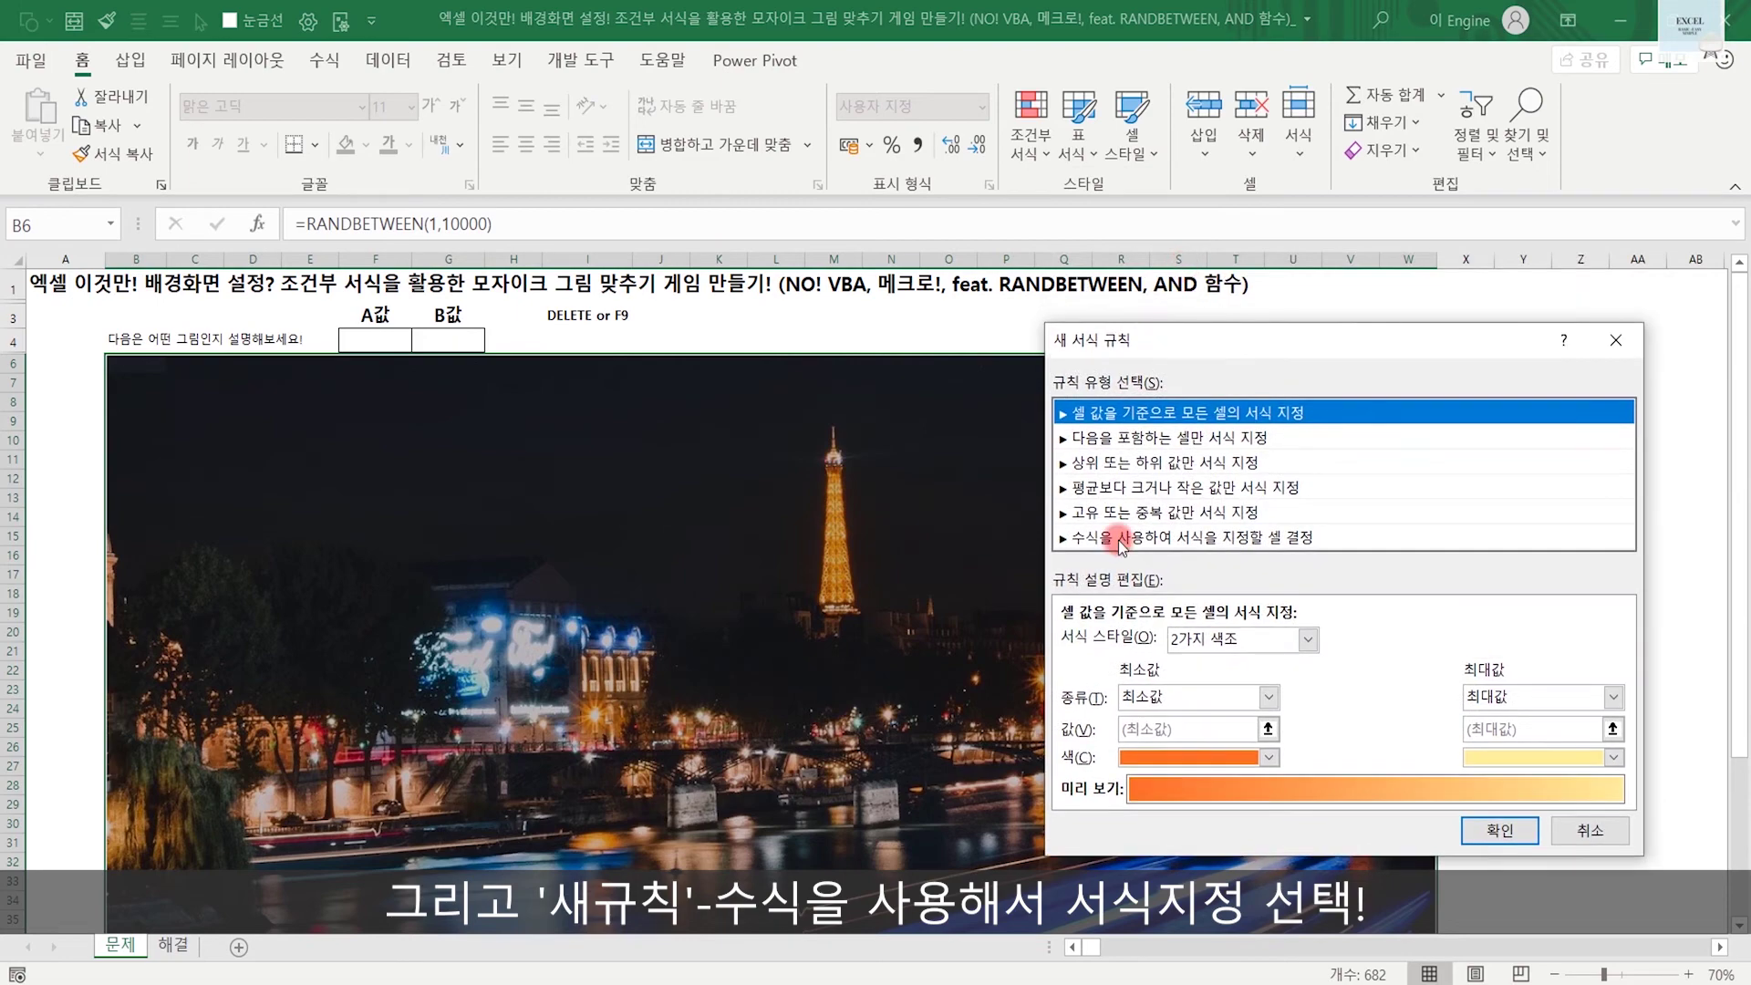
left_click(1151, 641)
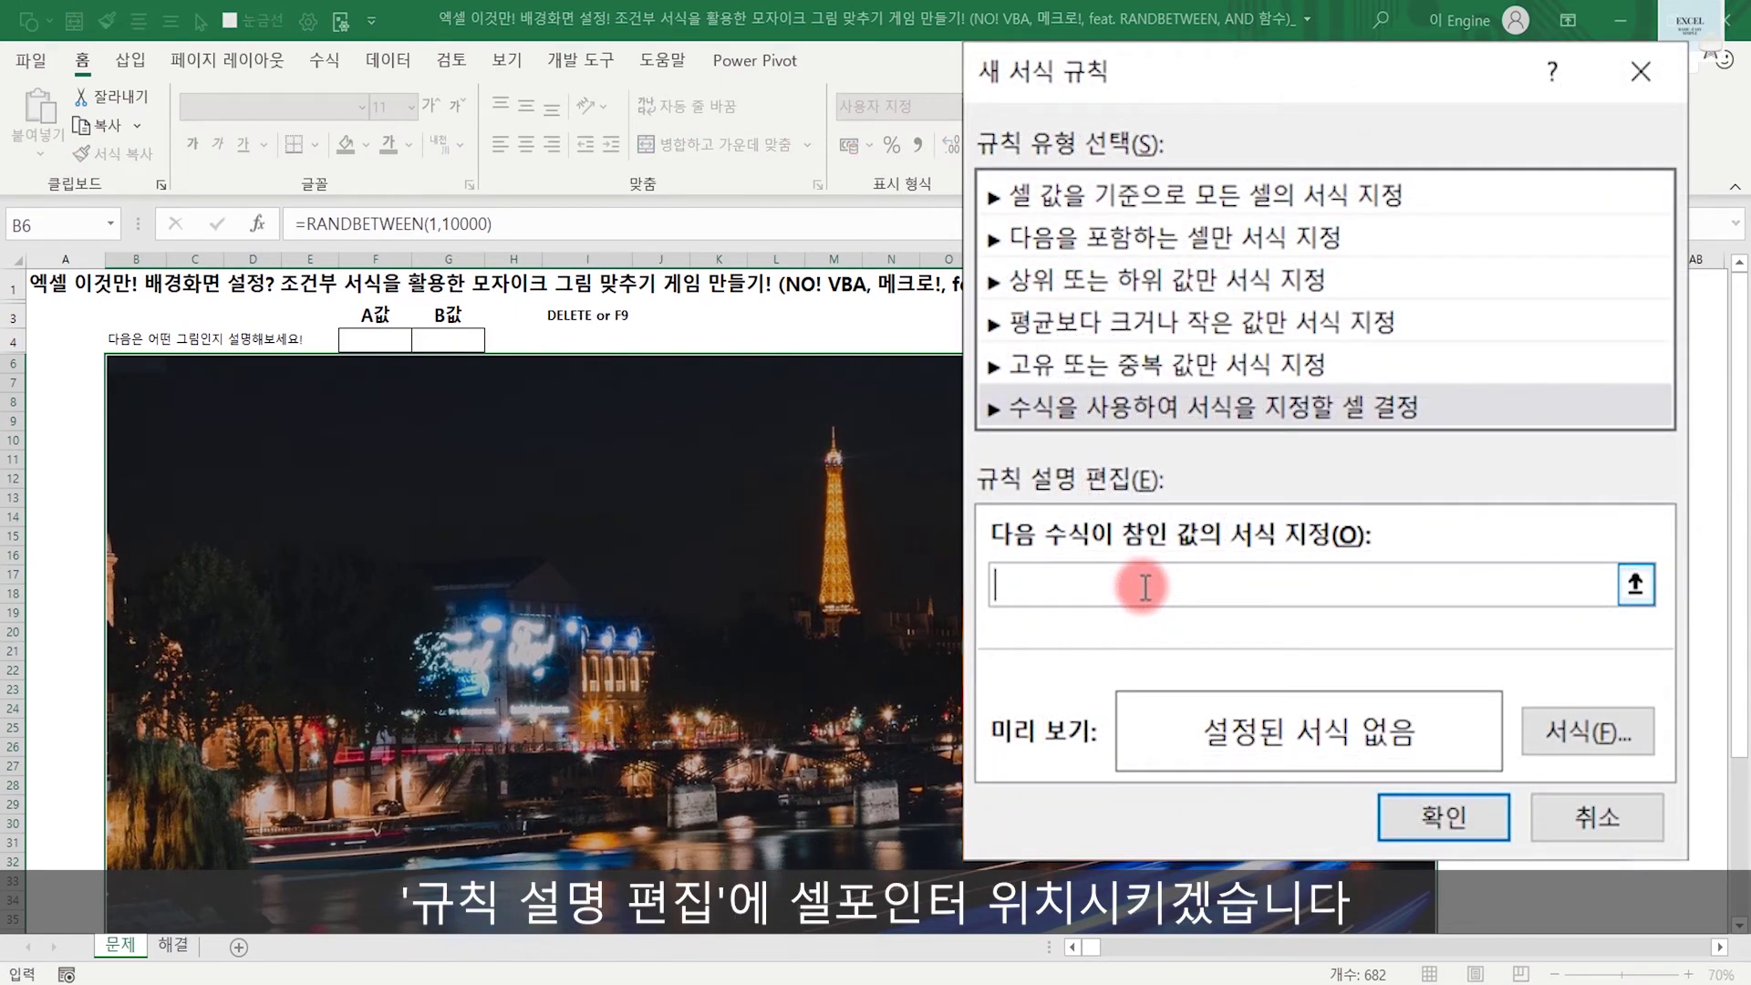
Begin the rule formula with =AND($F$4>=B6, keeping the A값 cell absolute and B6 relative
type("=AND(")
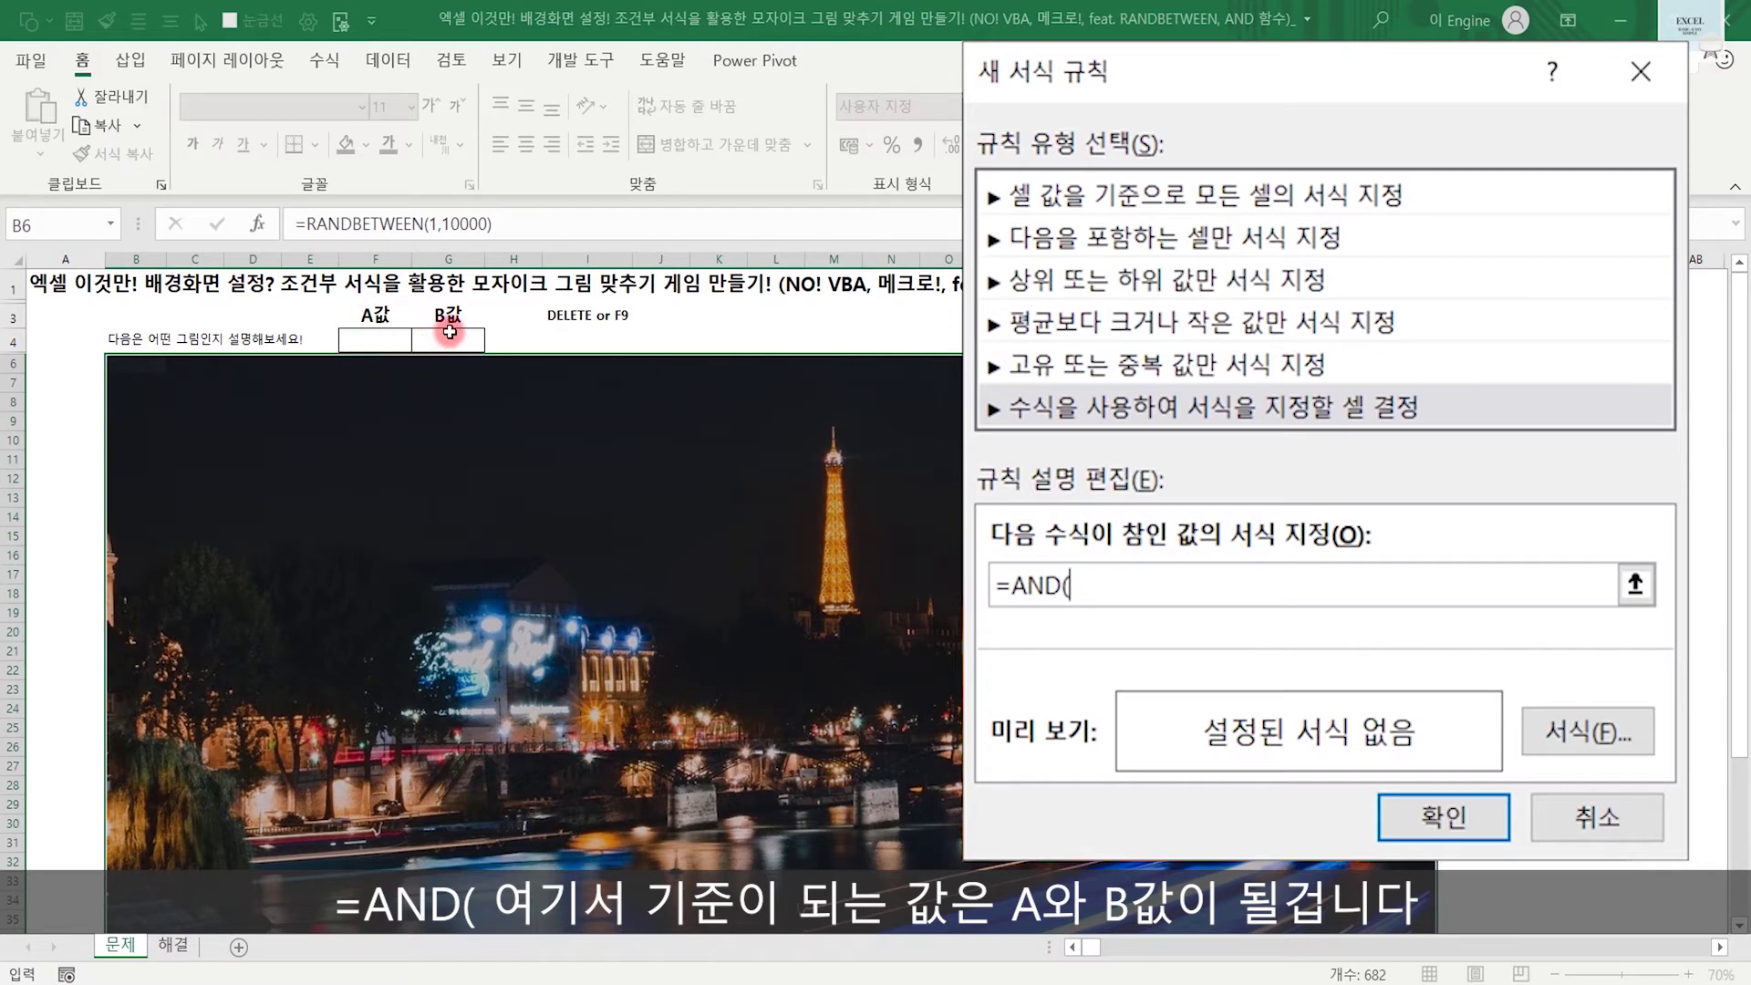
left_click(387, 342)
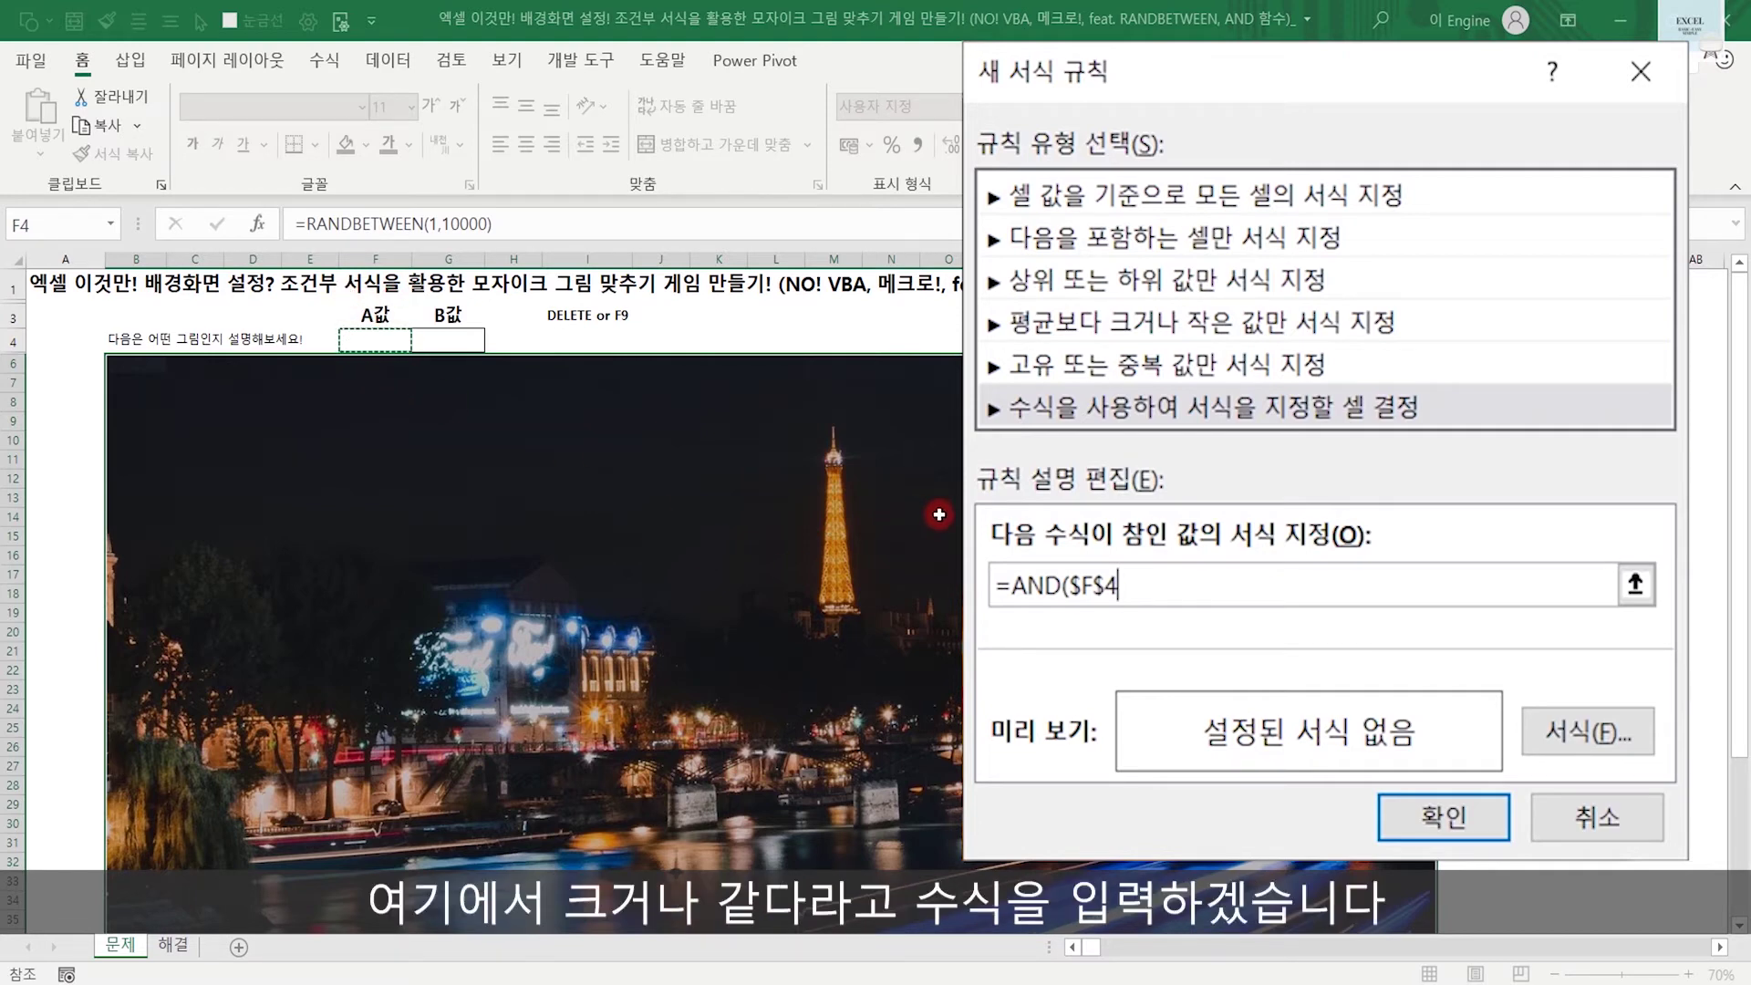
type(">=")
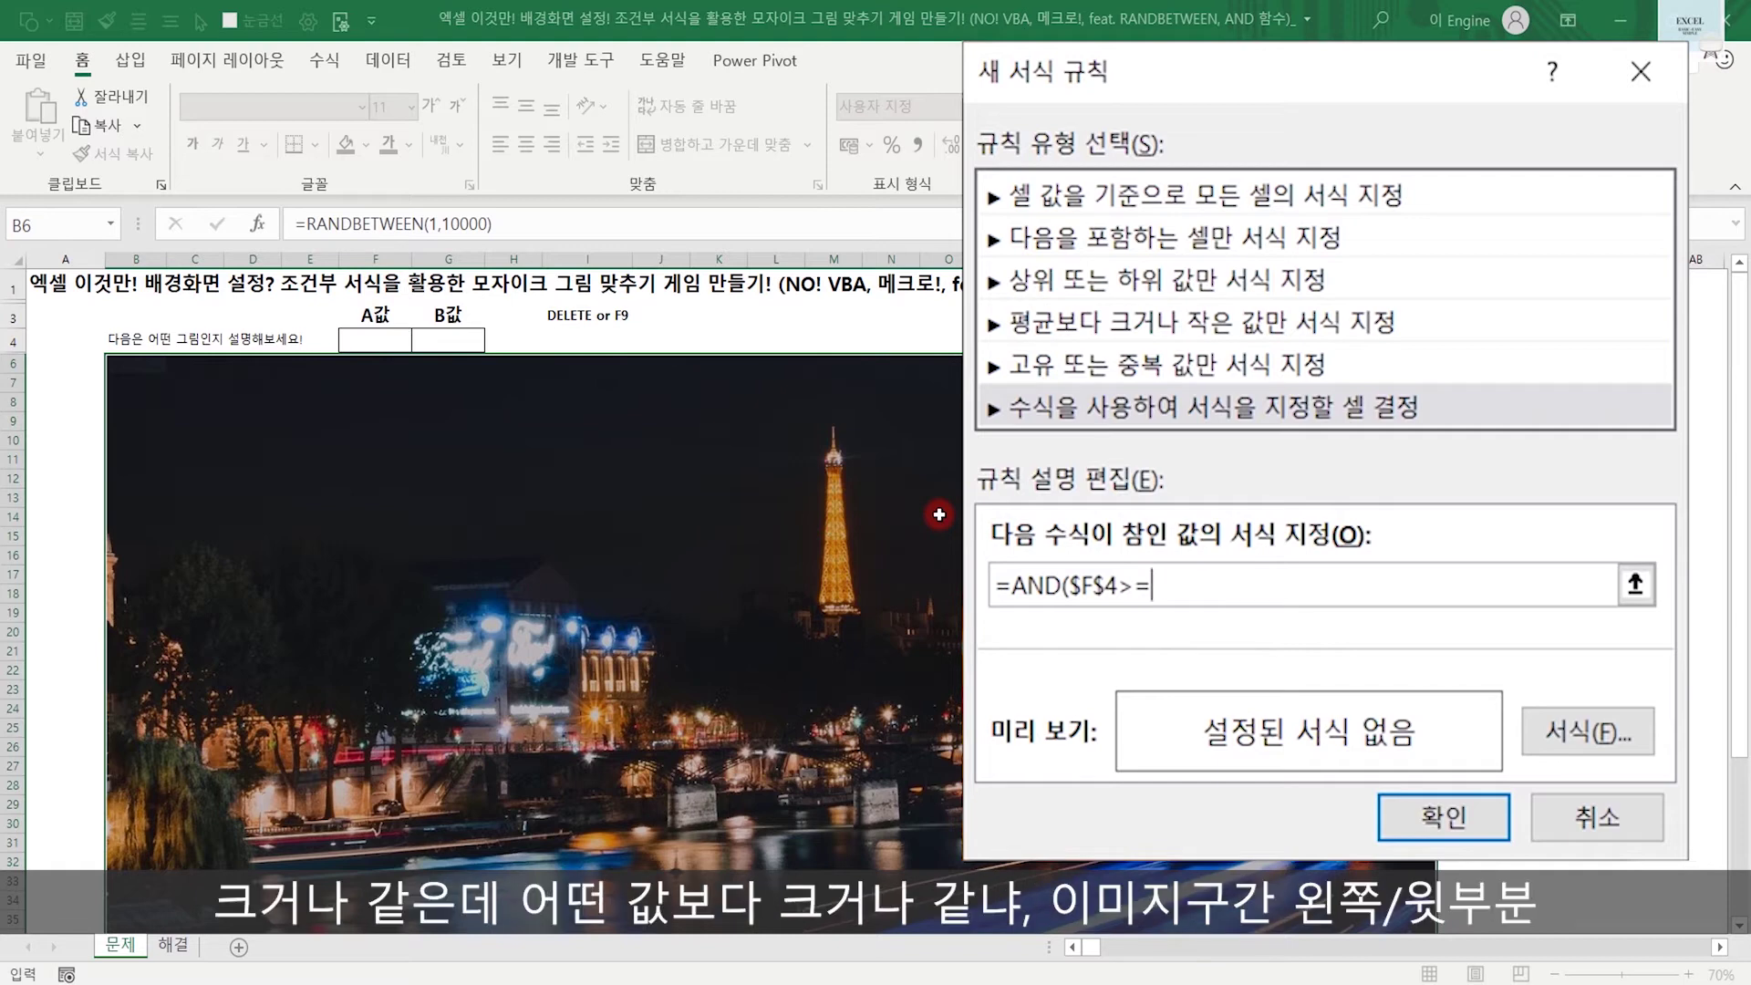
left_click(148, 368)
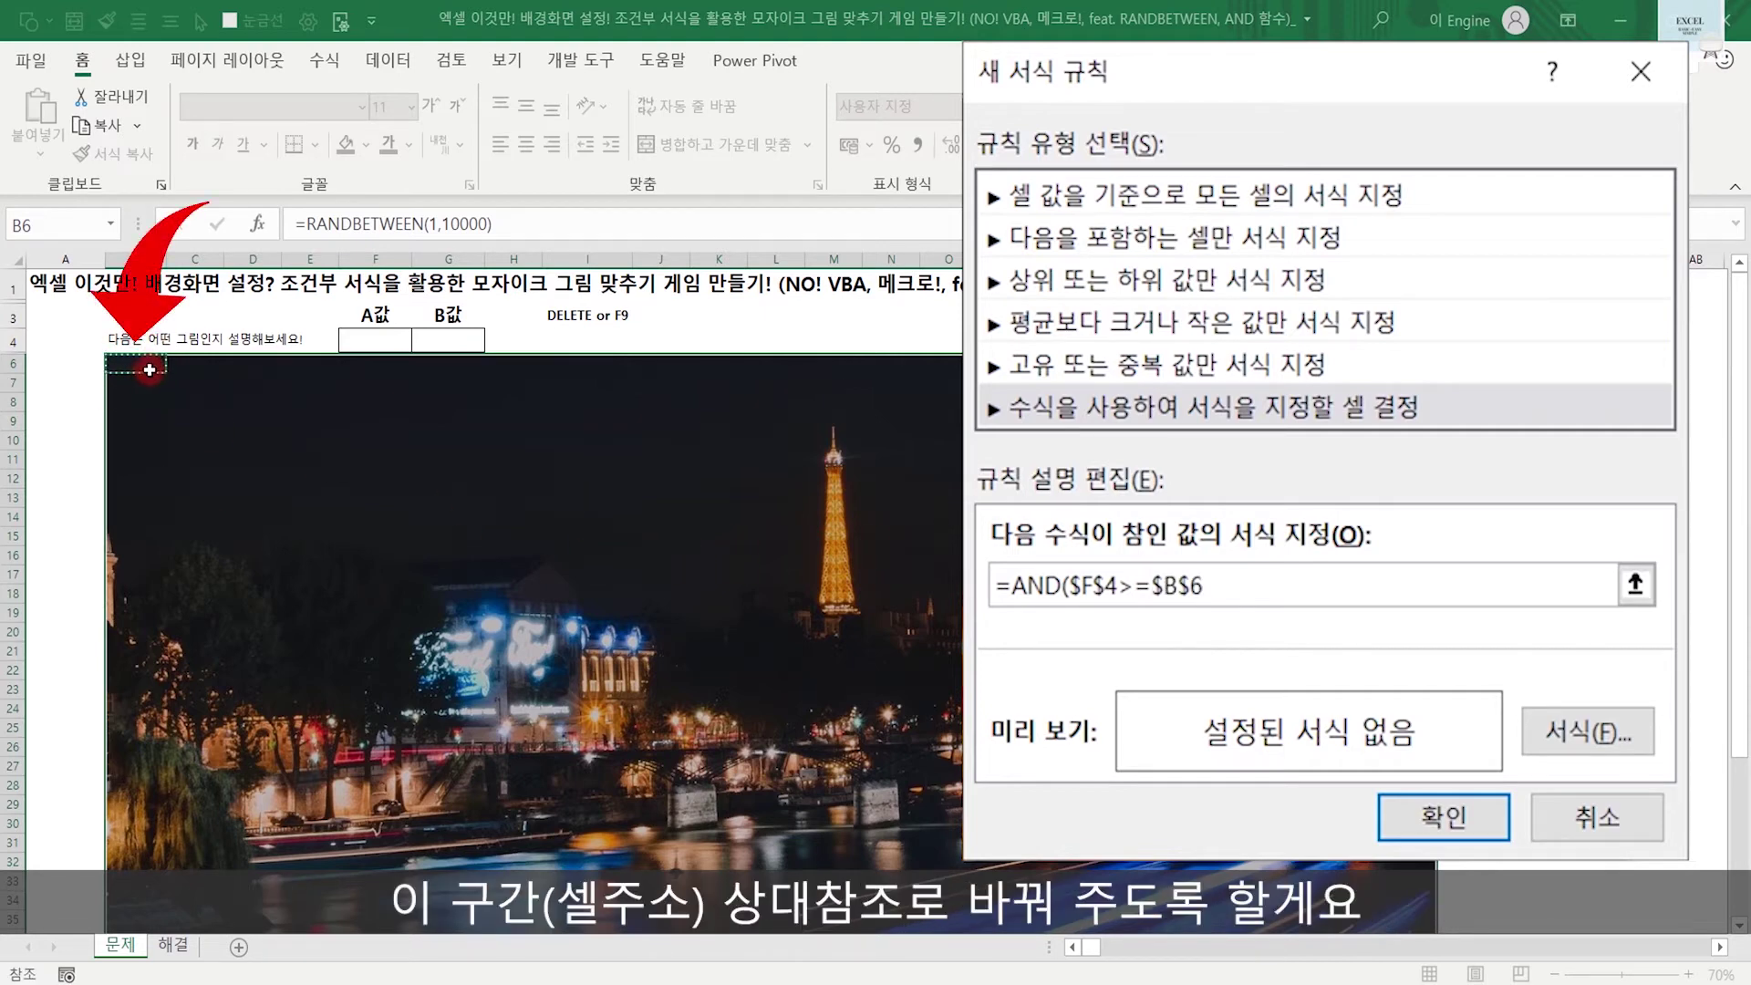
key("F4")
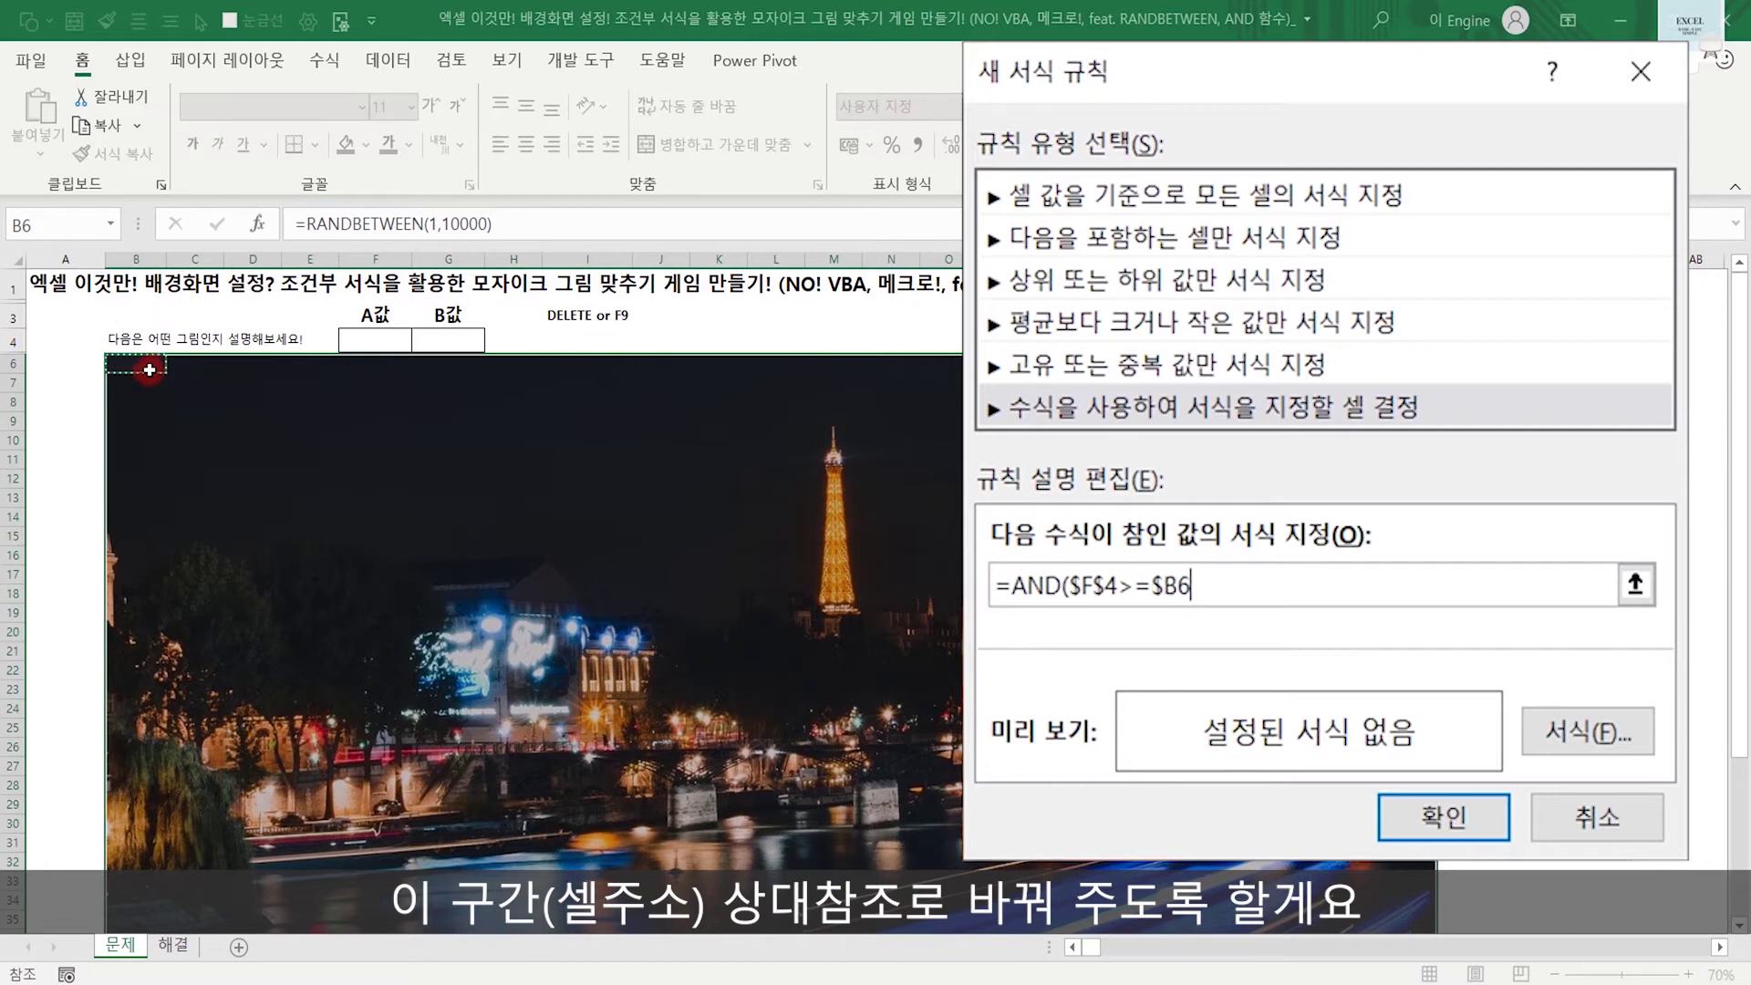
key("F4")
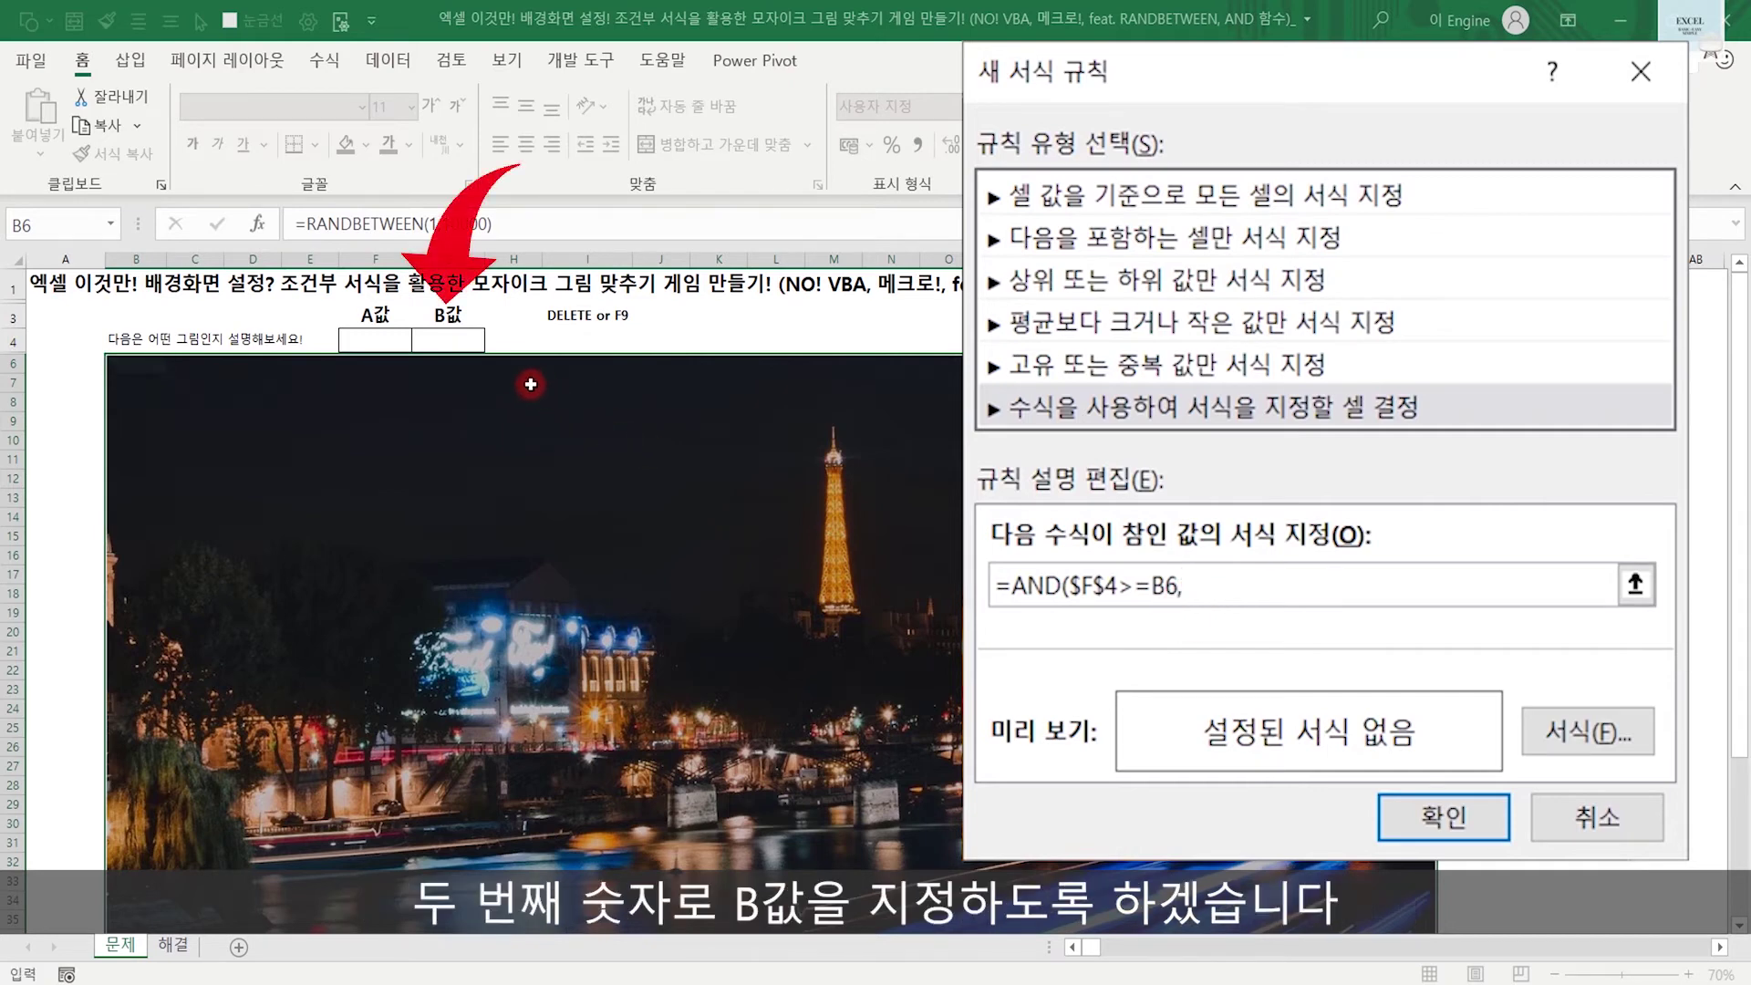
Complete the rule formula with the B값 condition as =AND($F$4>=B6,$G$4<=B6), keeping B6 relative
left_click(458, 341)
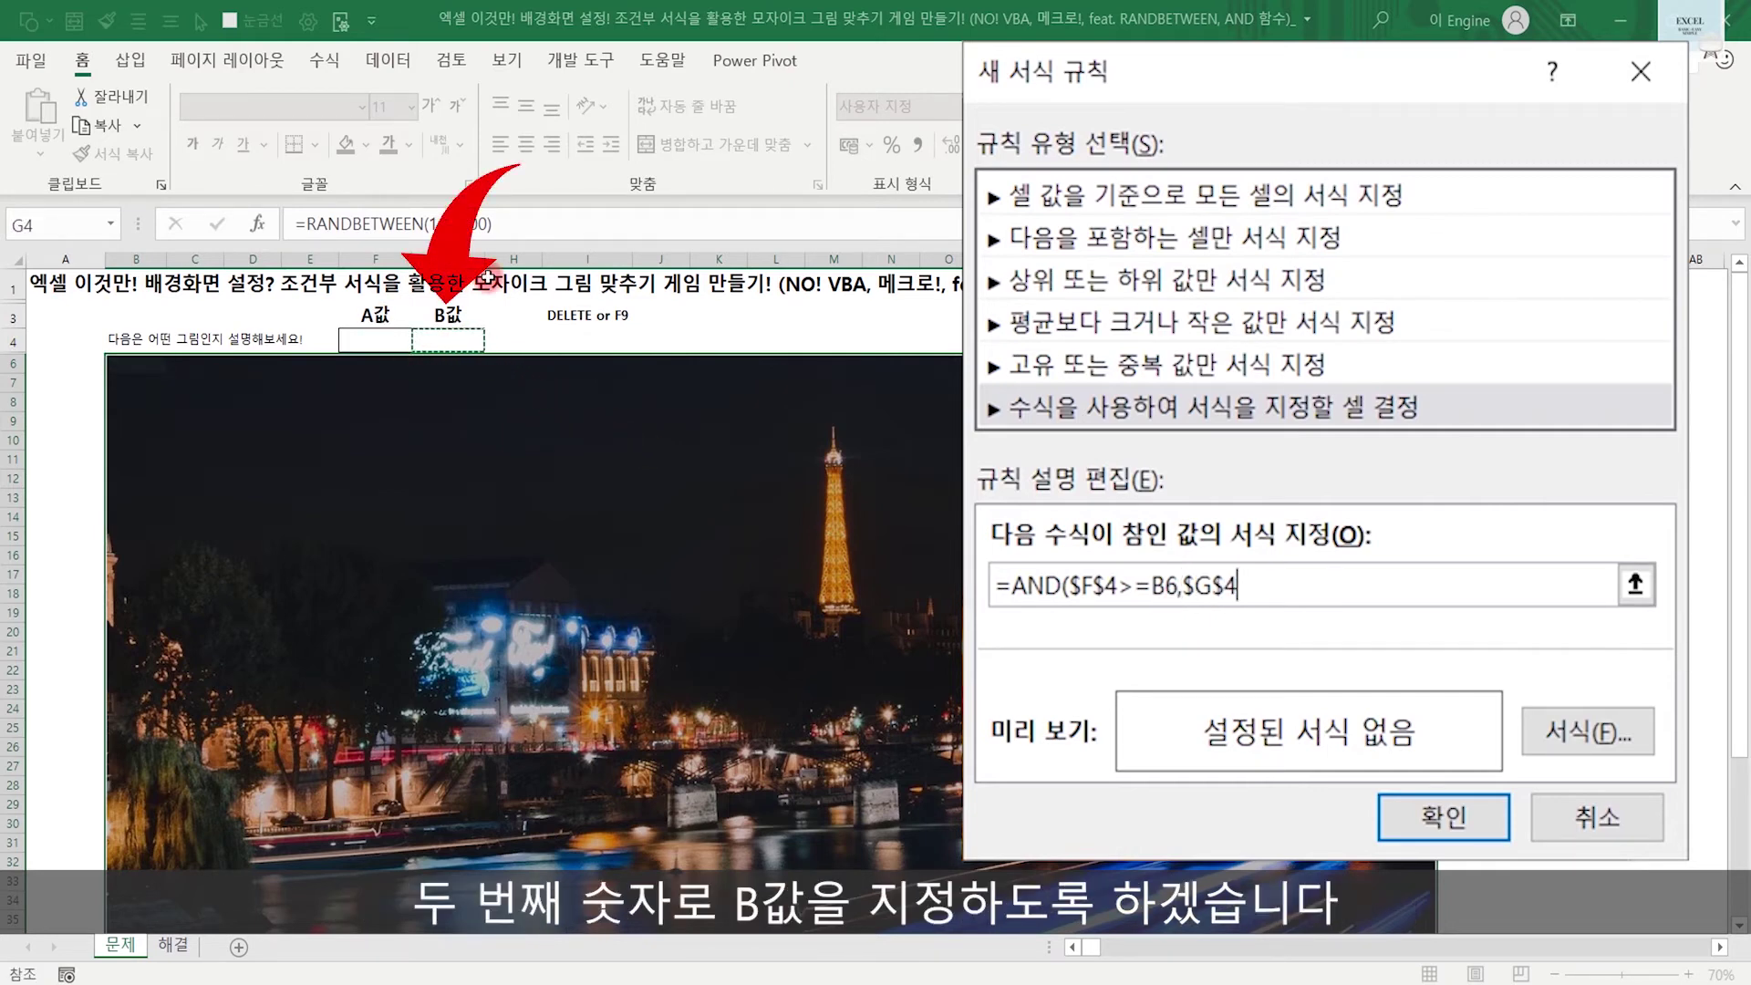
type("<=")
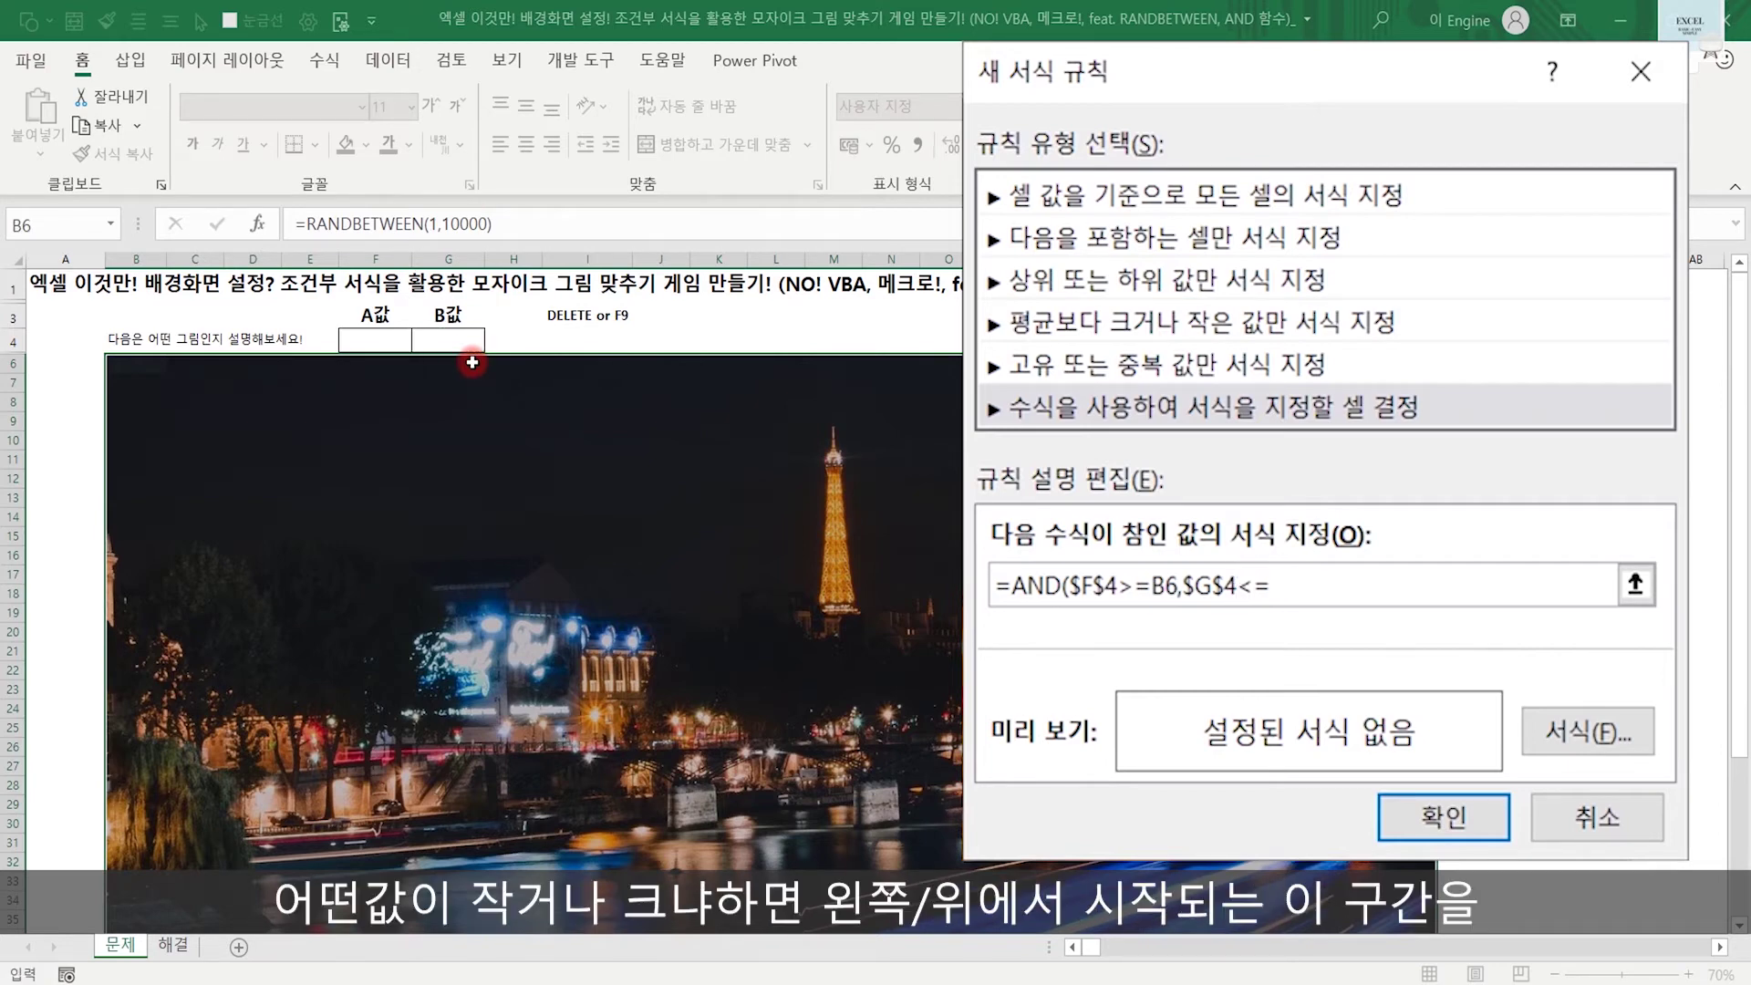
left_click(134, 371)
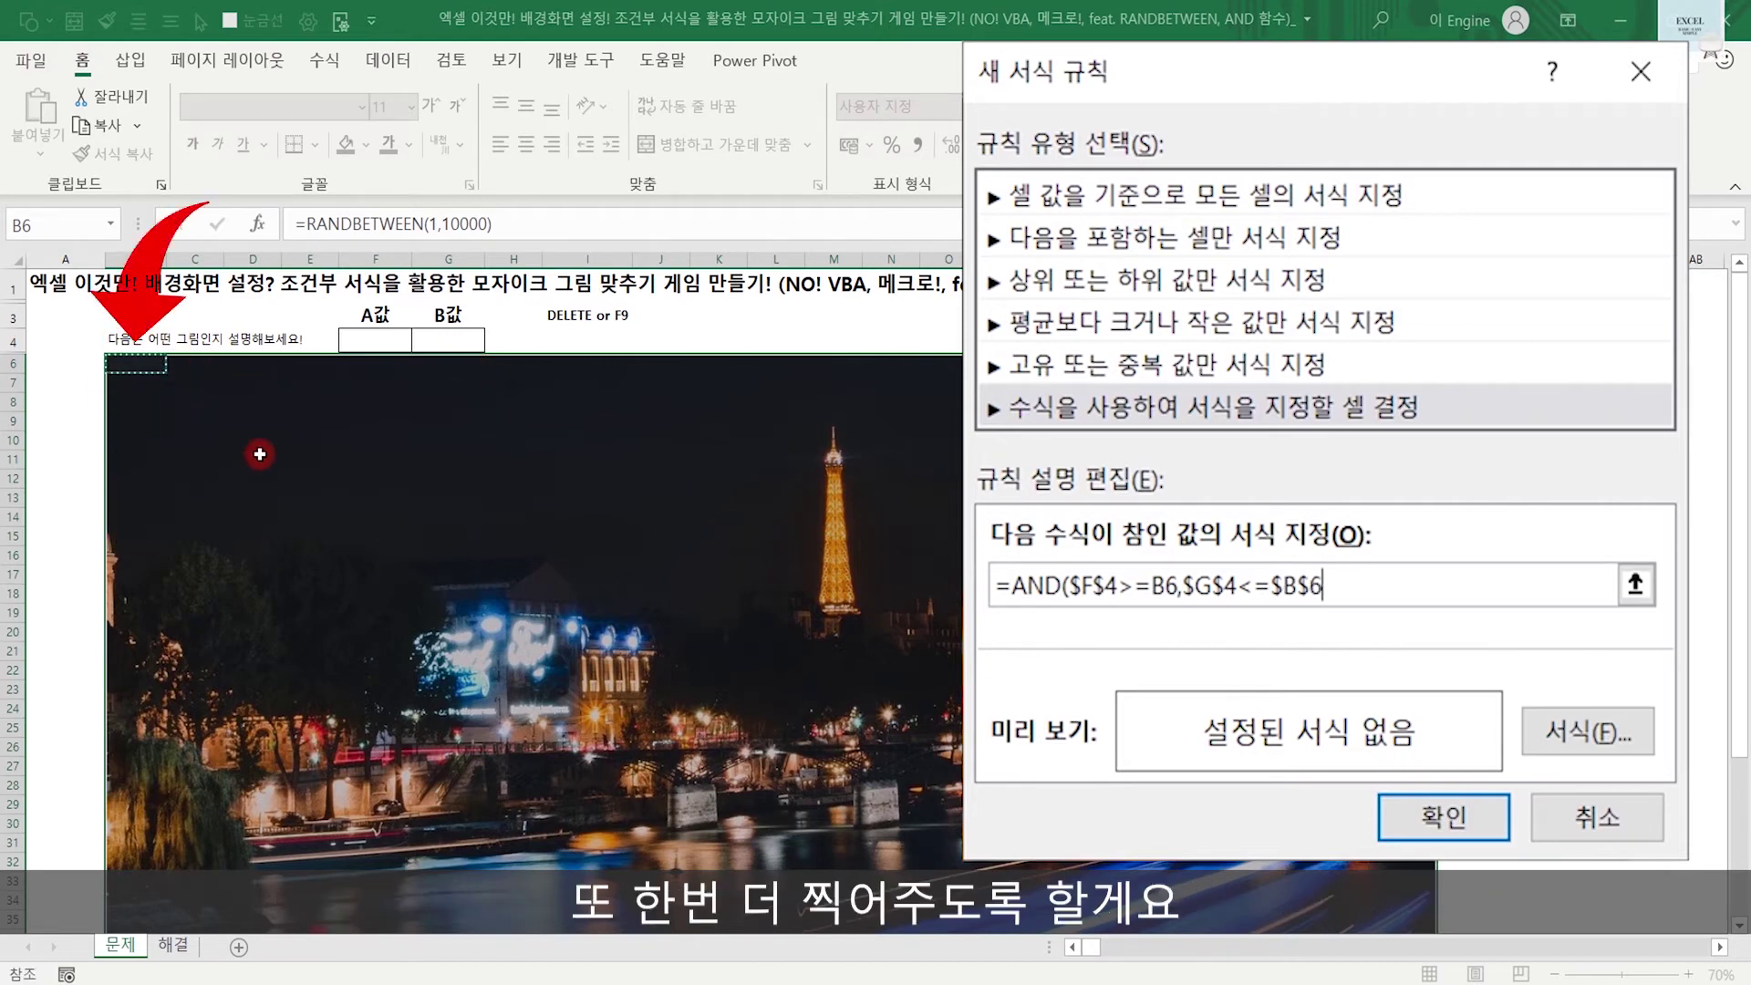
key("F4")
key("F4")
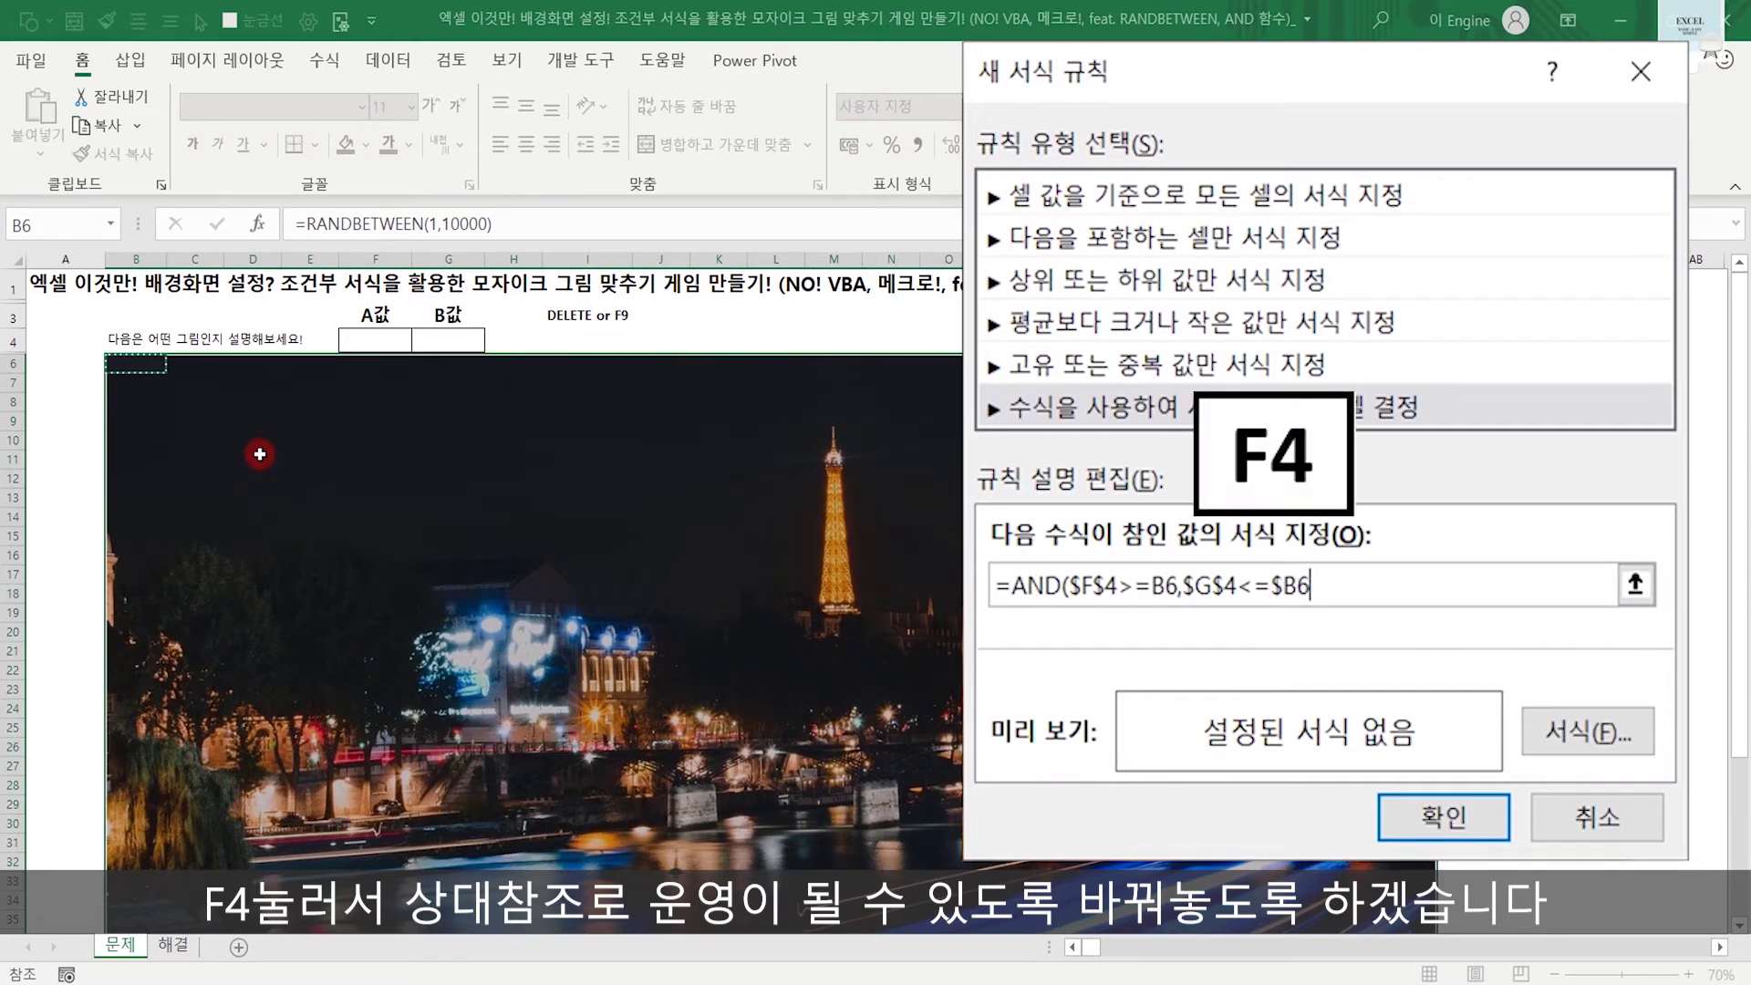
key("F4")
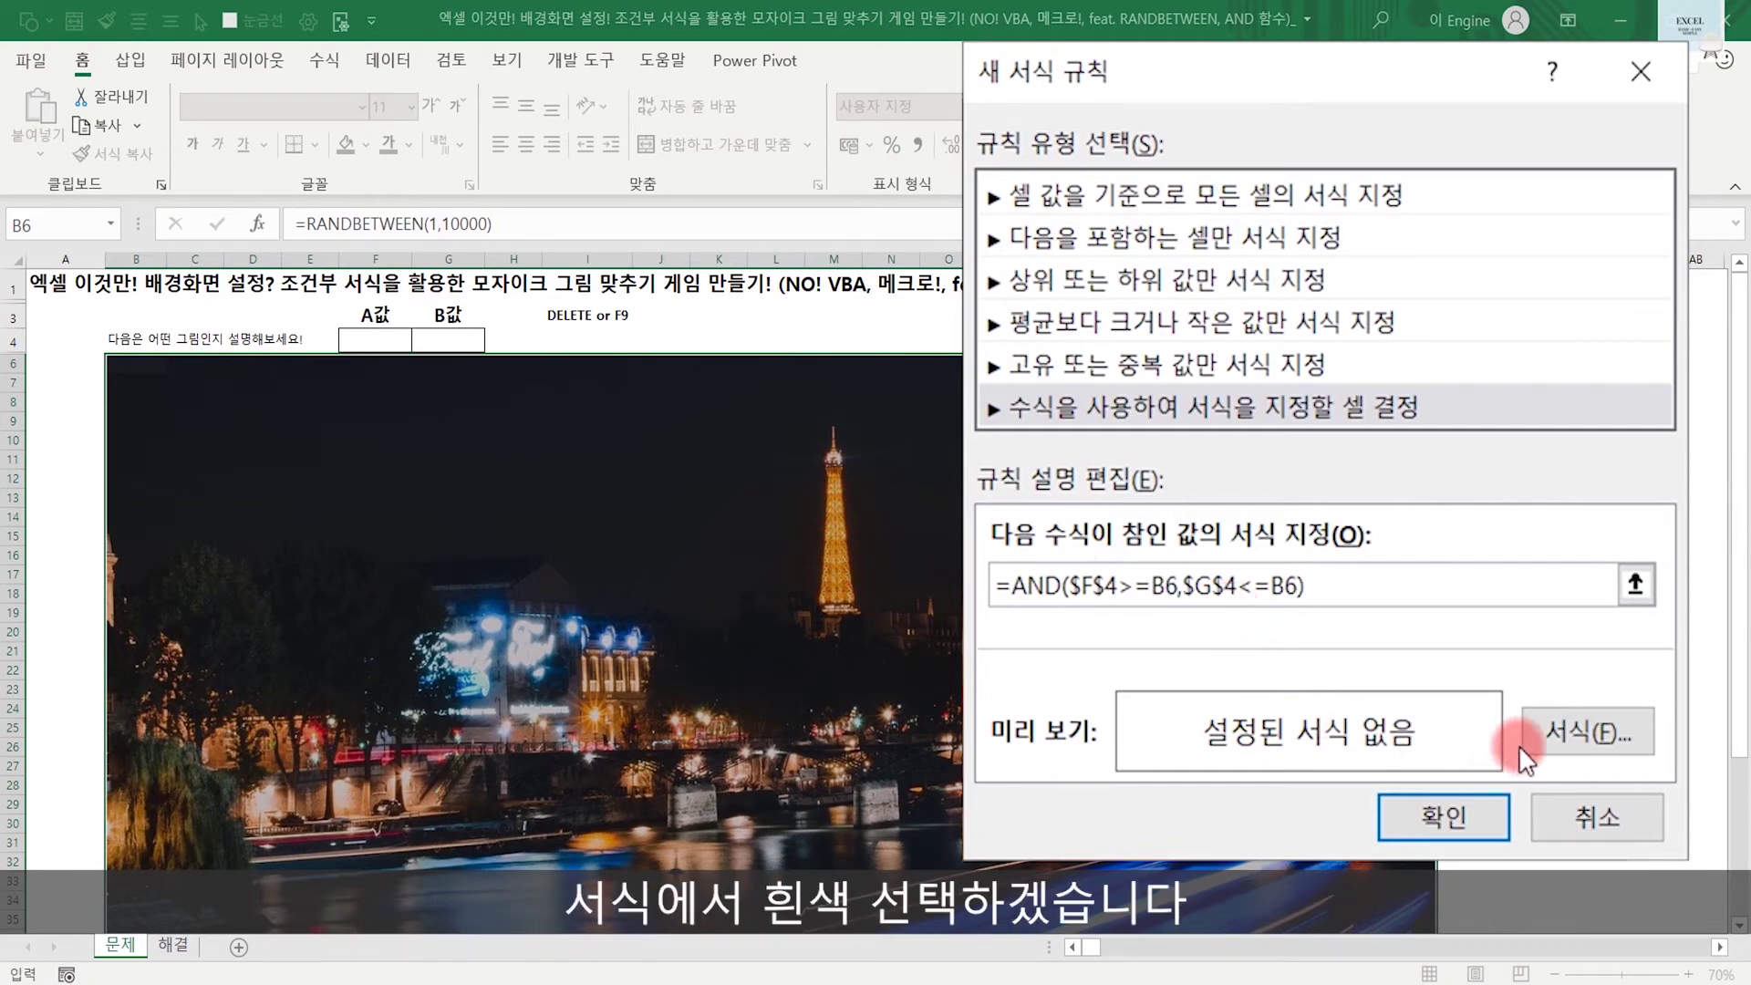
Give the rule a white background fill and apply it to the image range
left_click(1587, 731)
left_click(1291, 168)
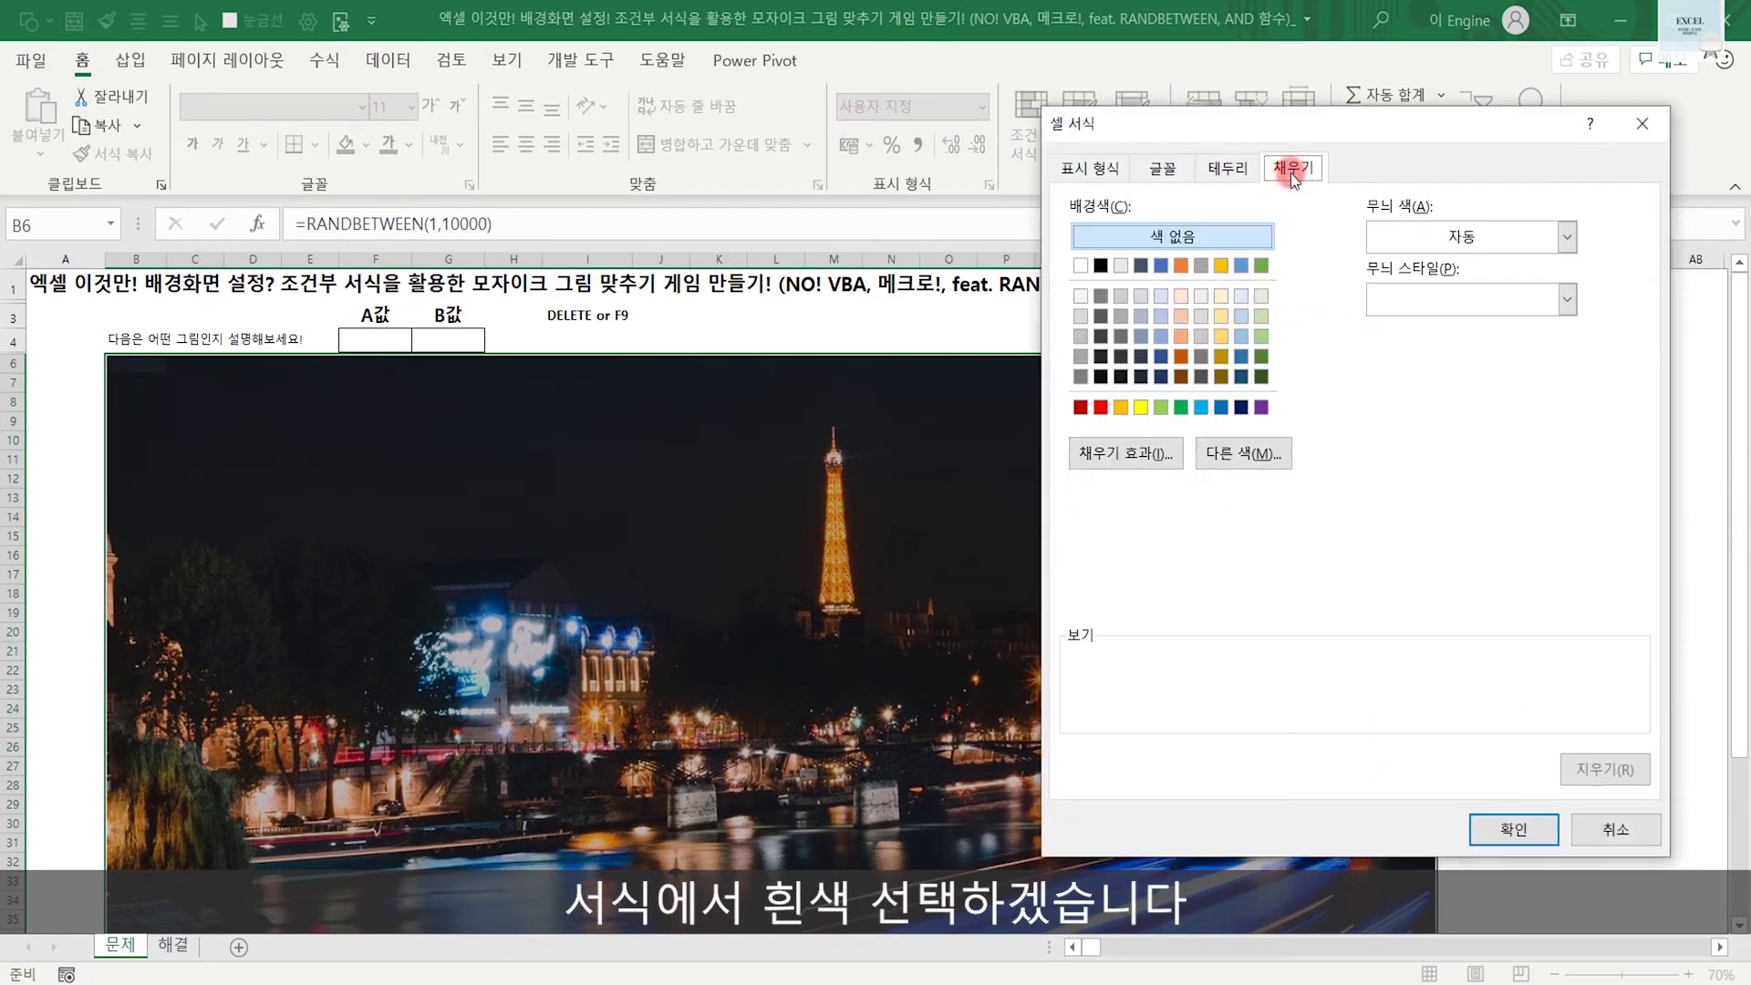
left_click(1079, 267)
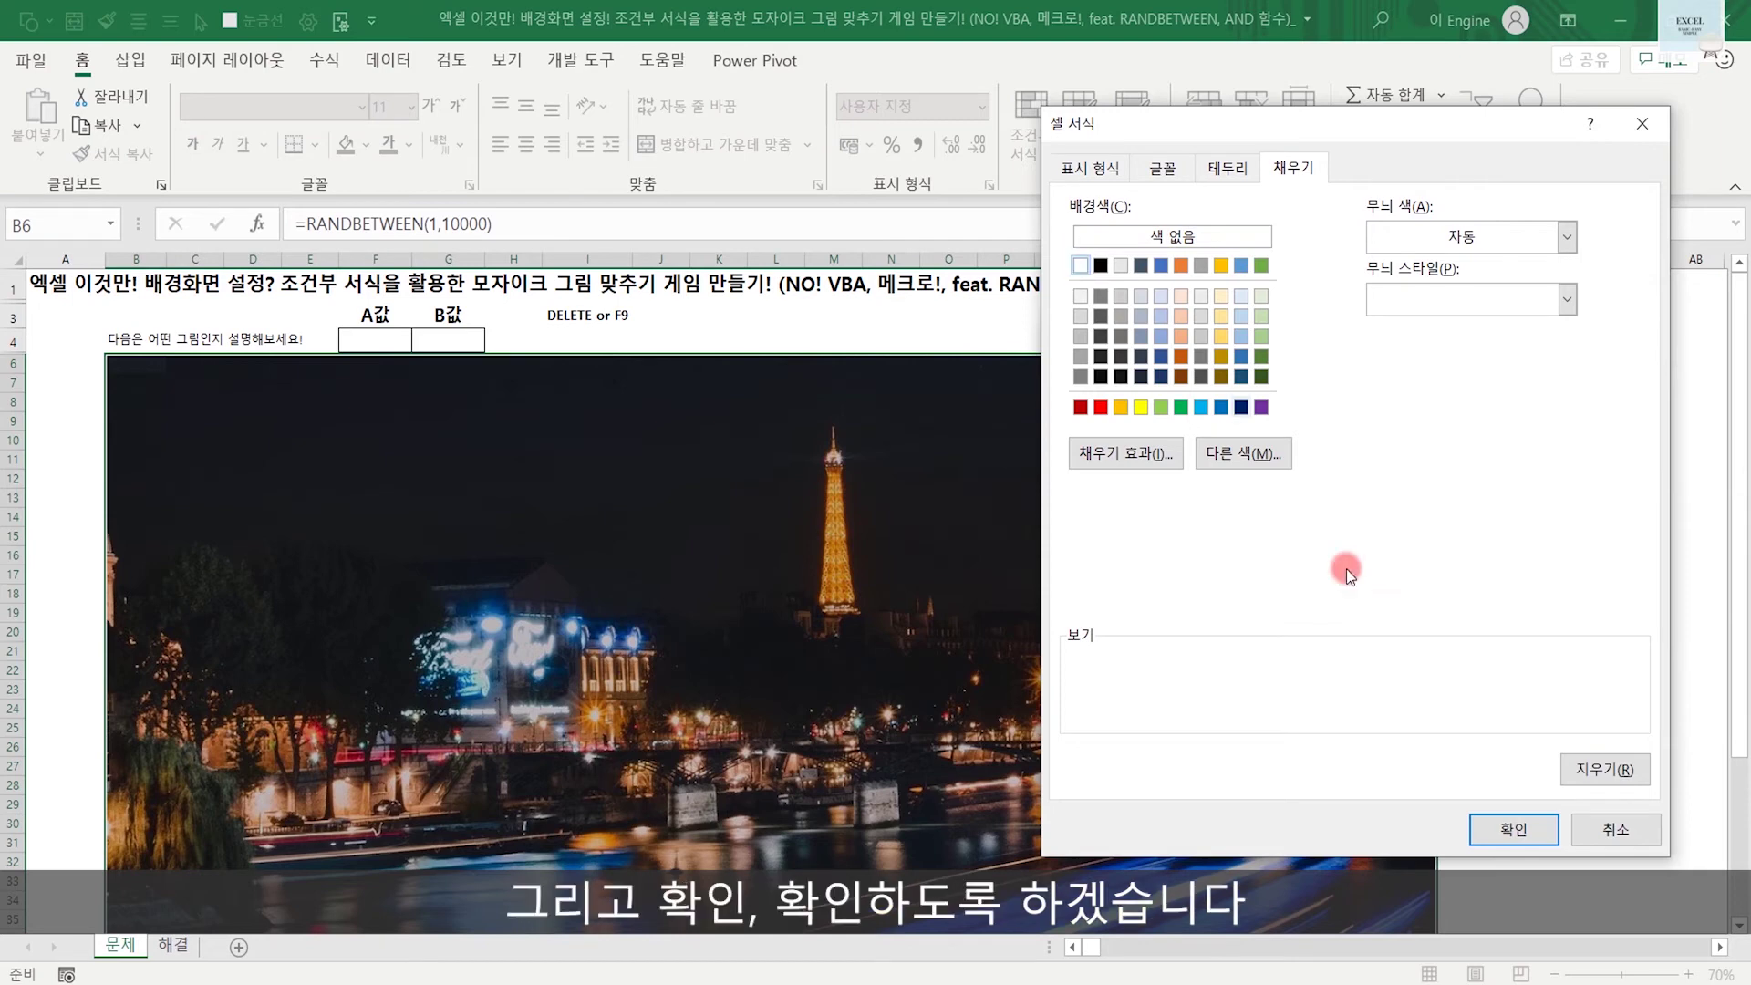
left_click(1514, 829)
left_click(1335, 776)
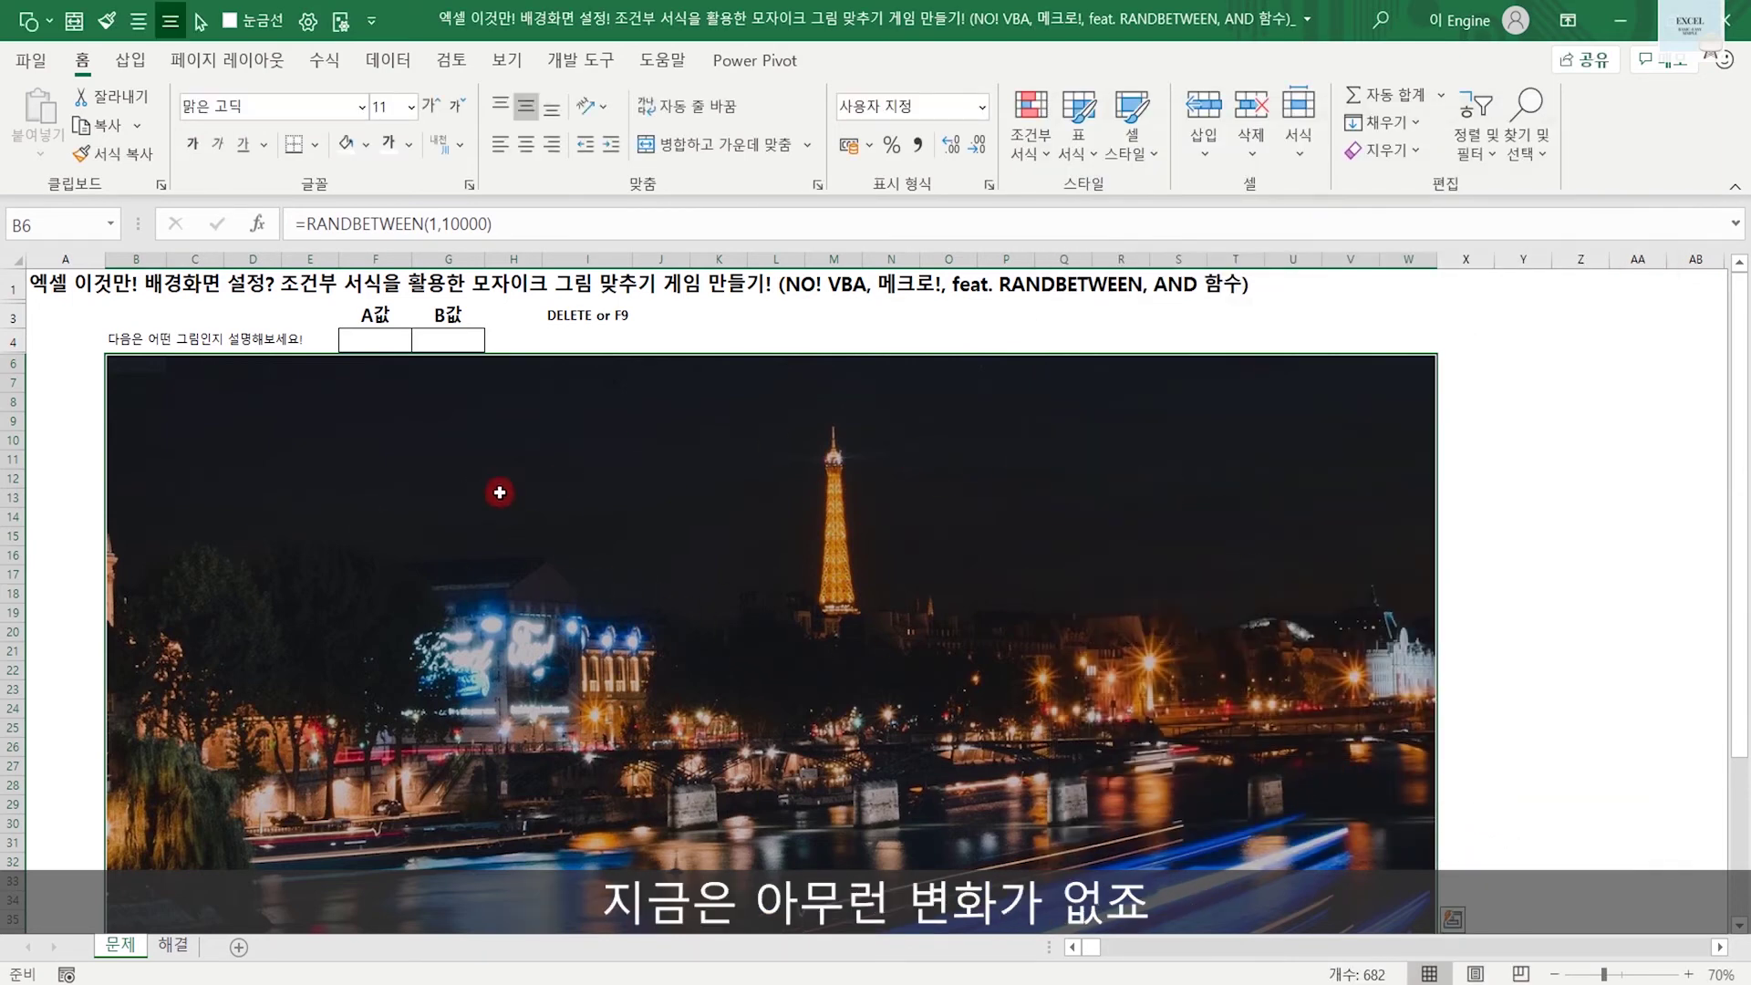
Enter 10000 as the A값 in cell F4
left_click(381, 340)
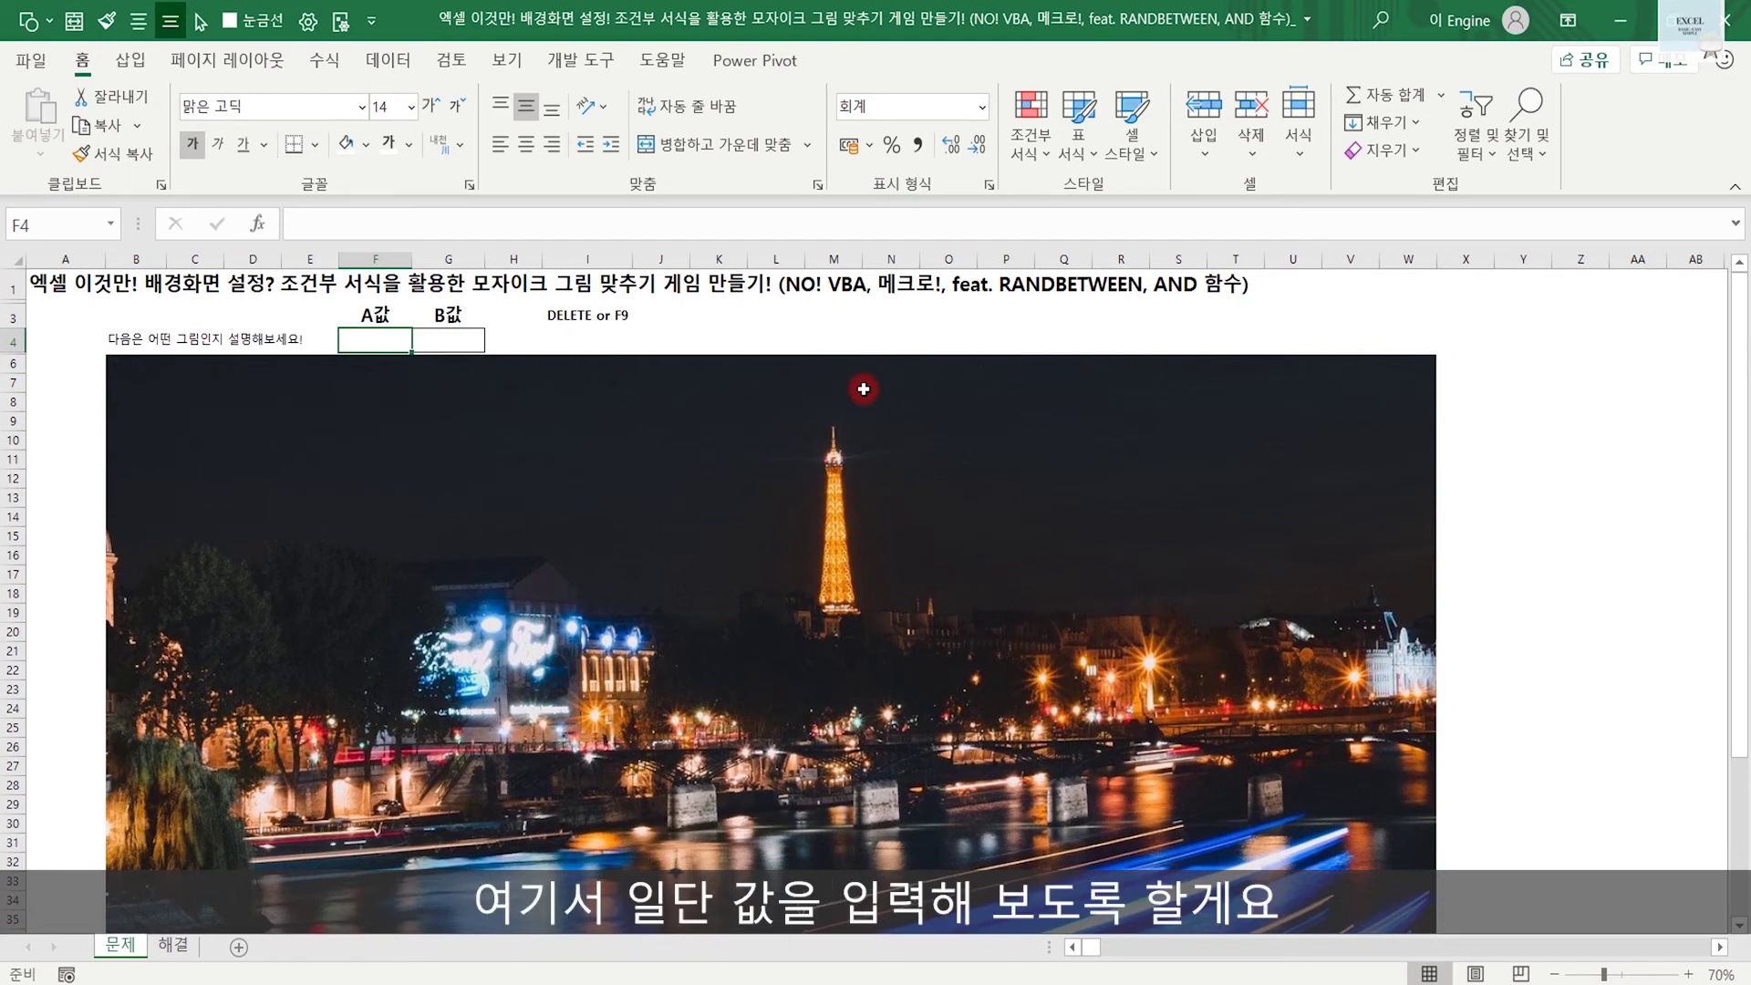
type("1")
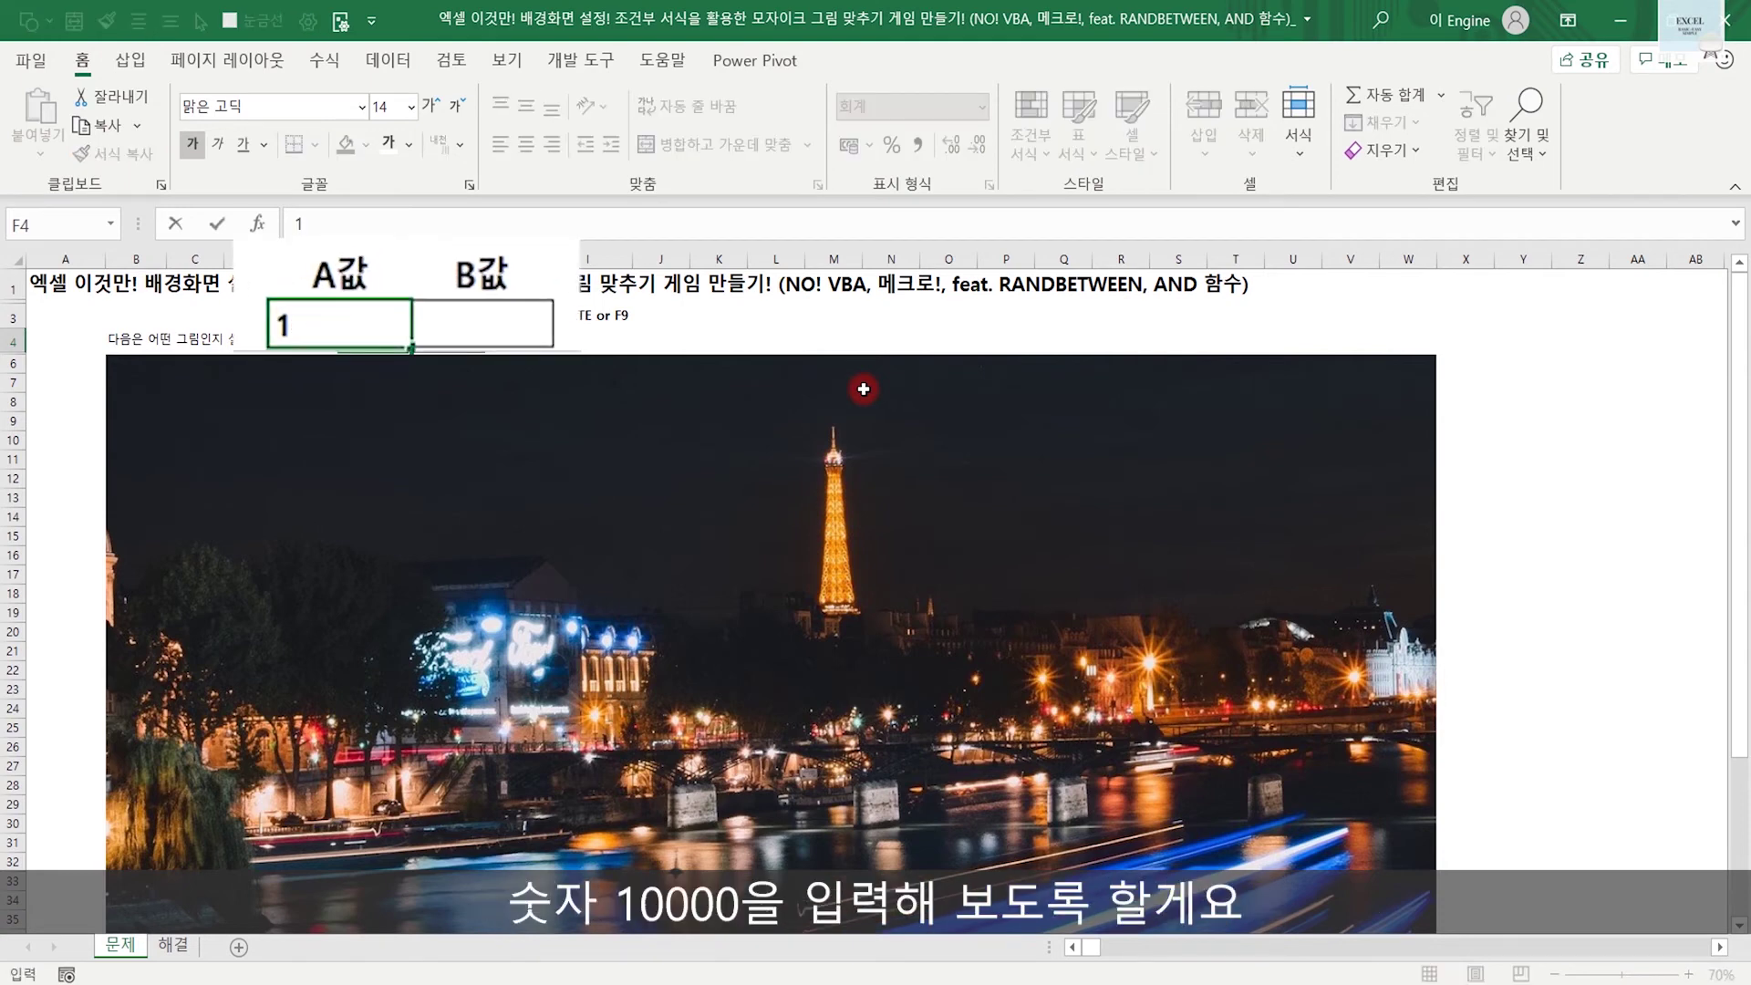
type("0000")
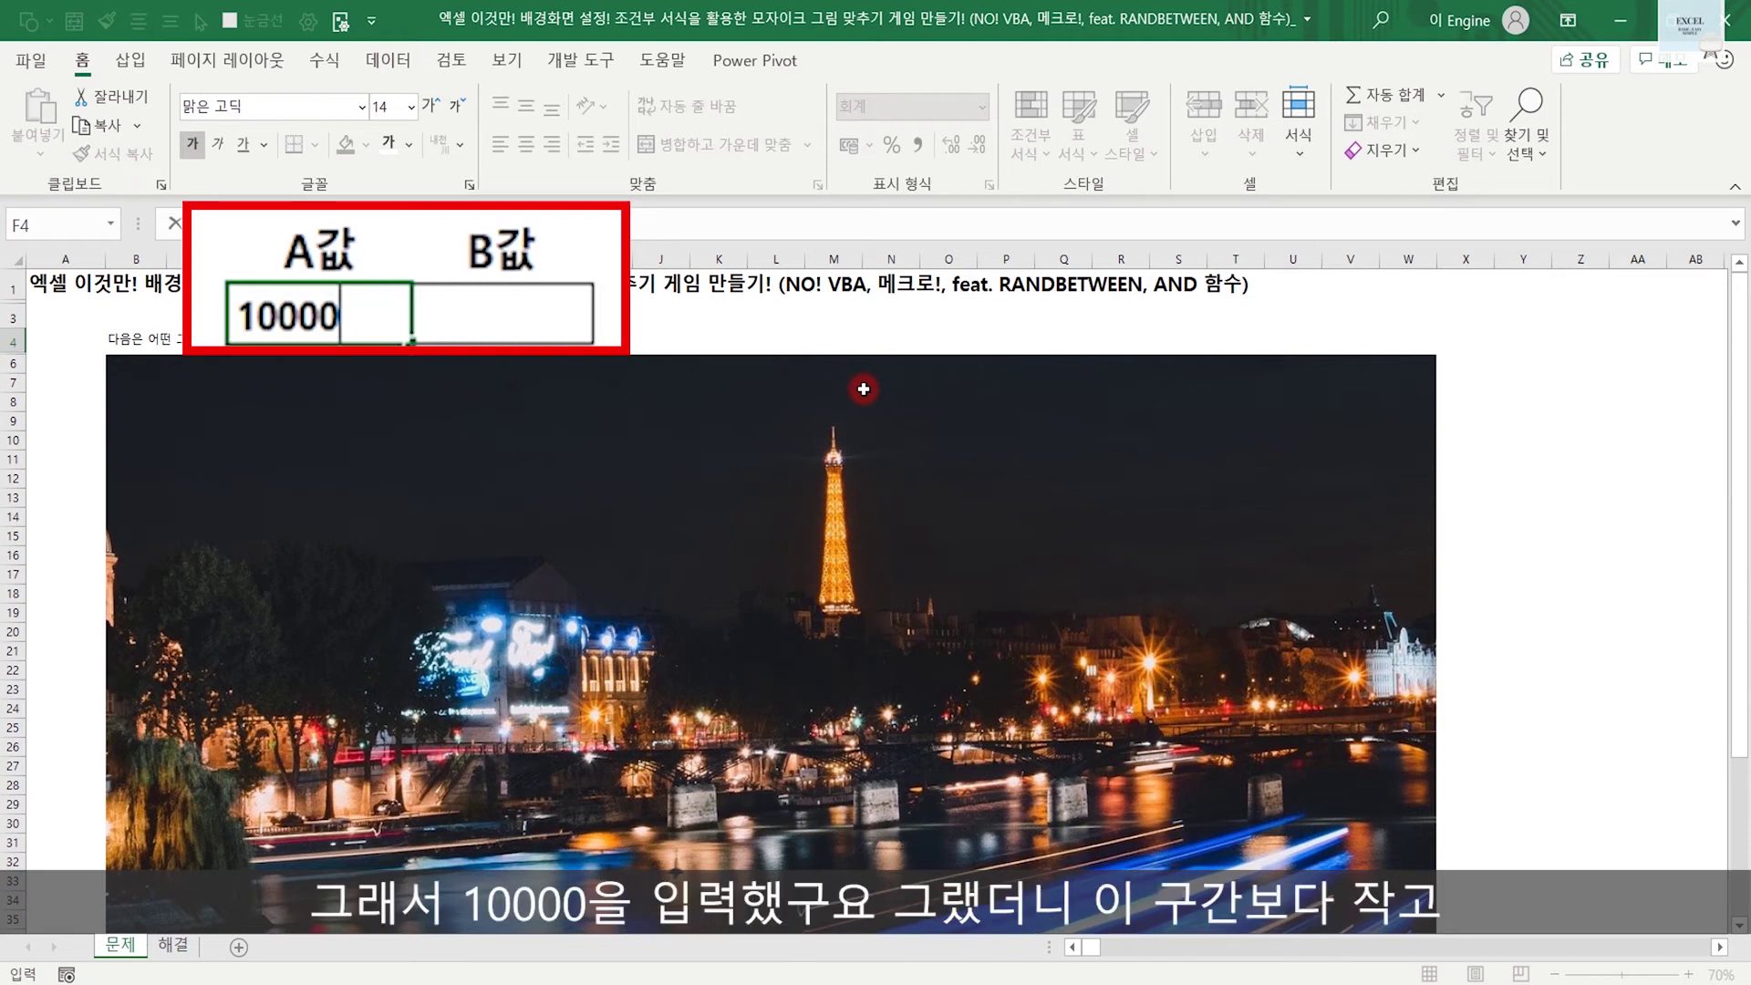
key("Return")
key("Up")
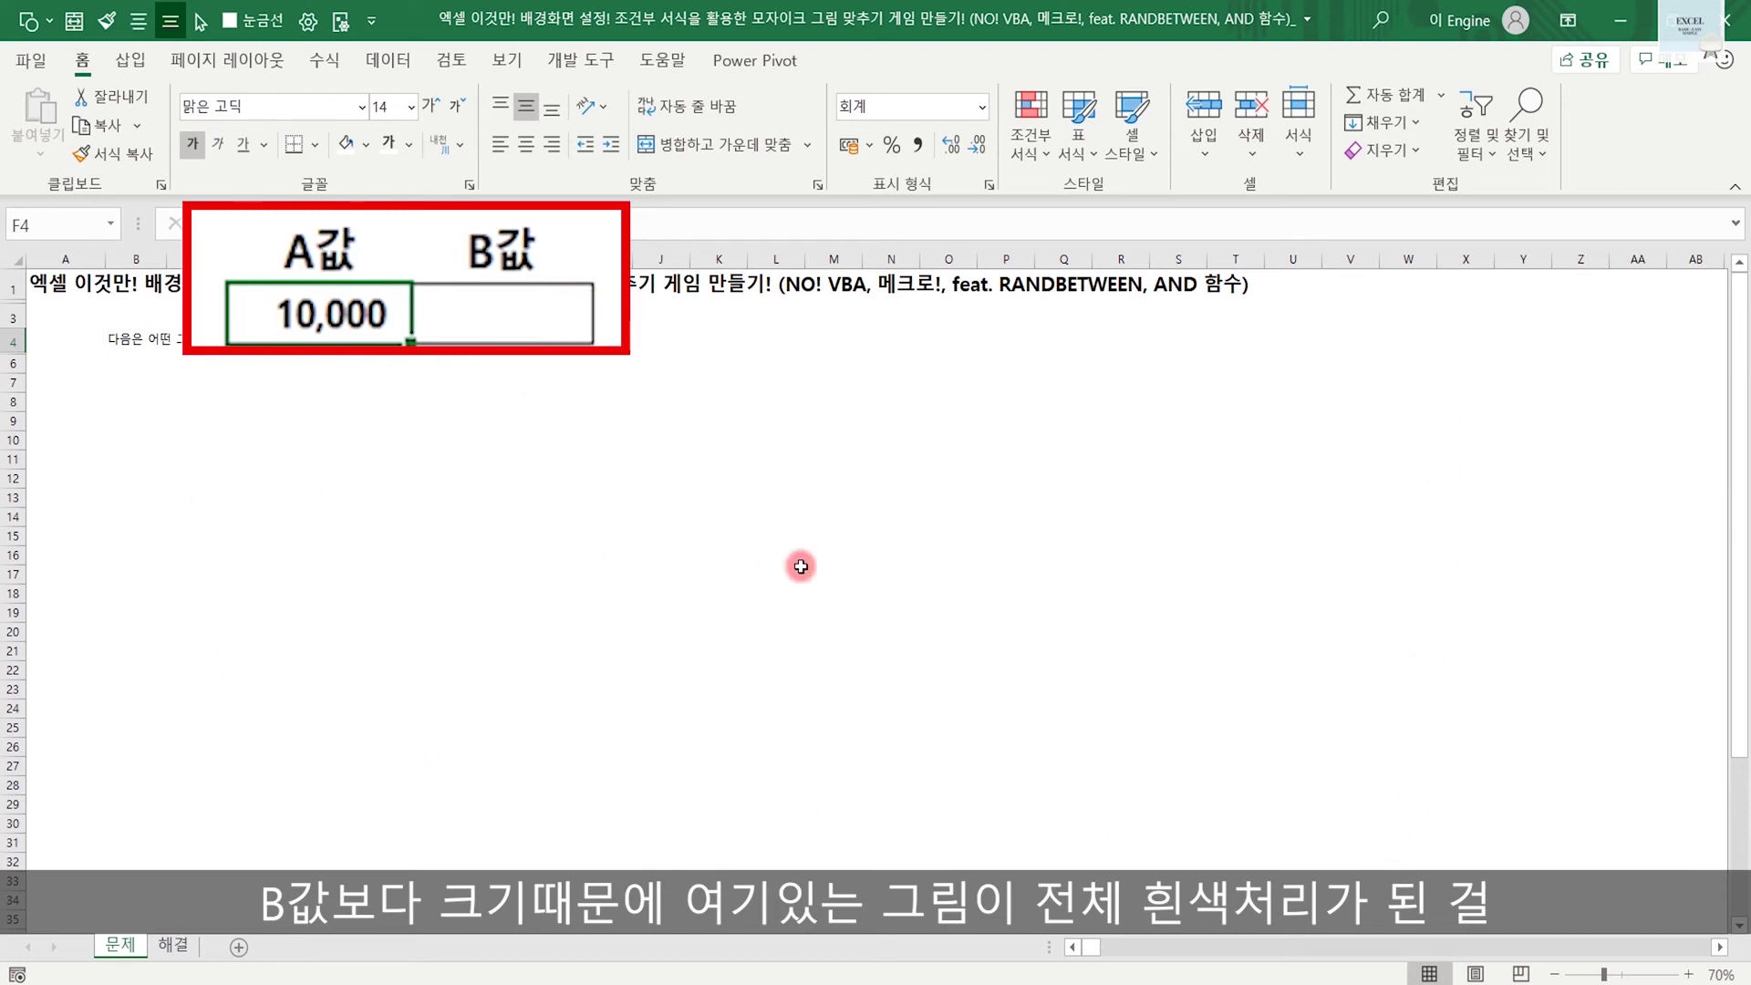
Enter 3000 as the B값 in cell G4 to turn the image into a mosaic
left_click(489, 320)
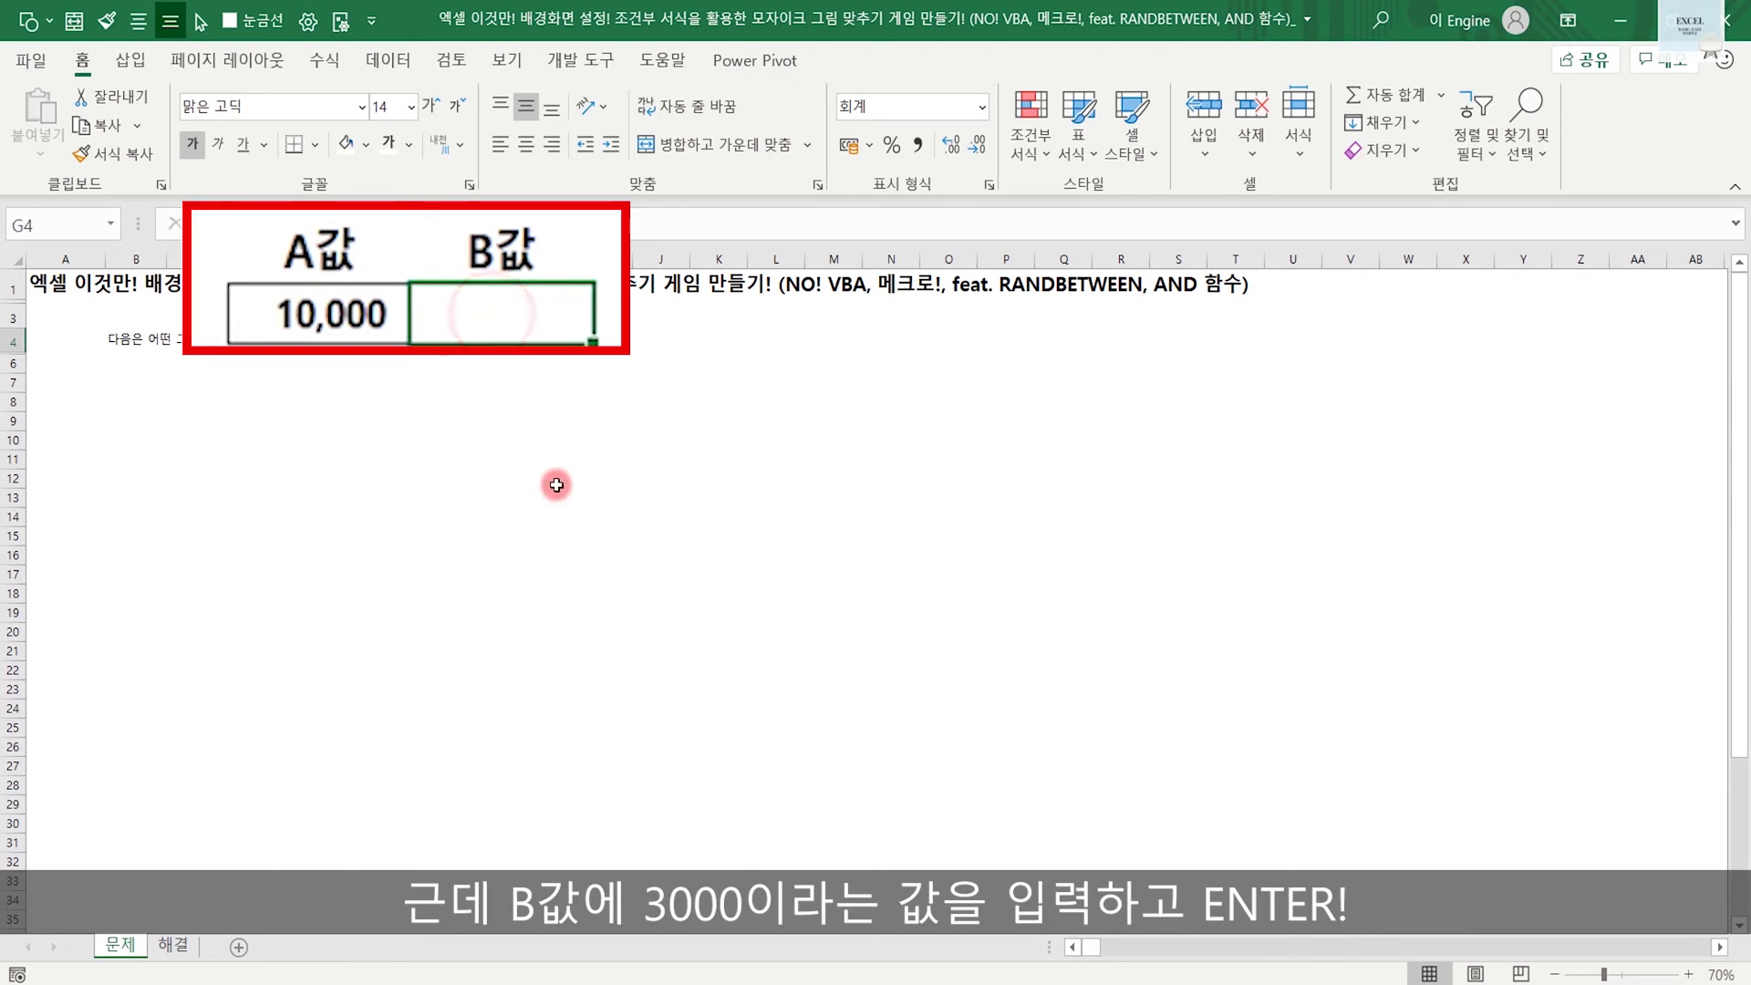
type("3,000")
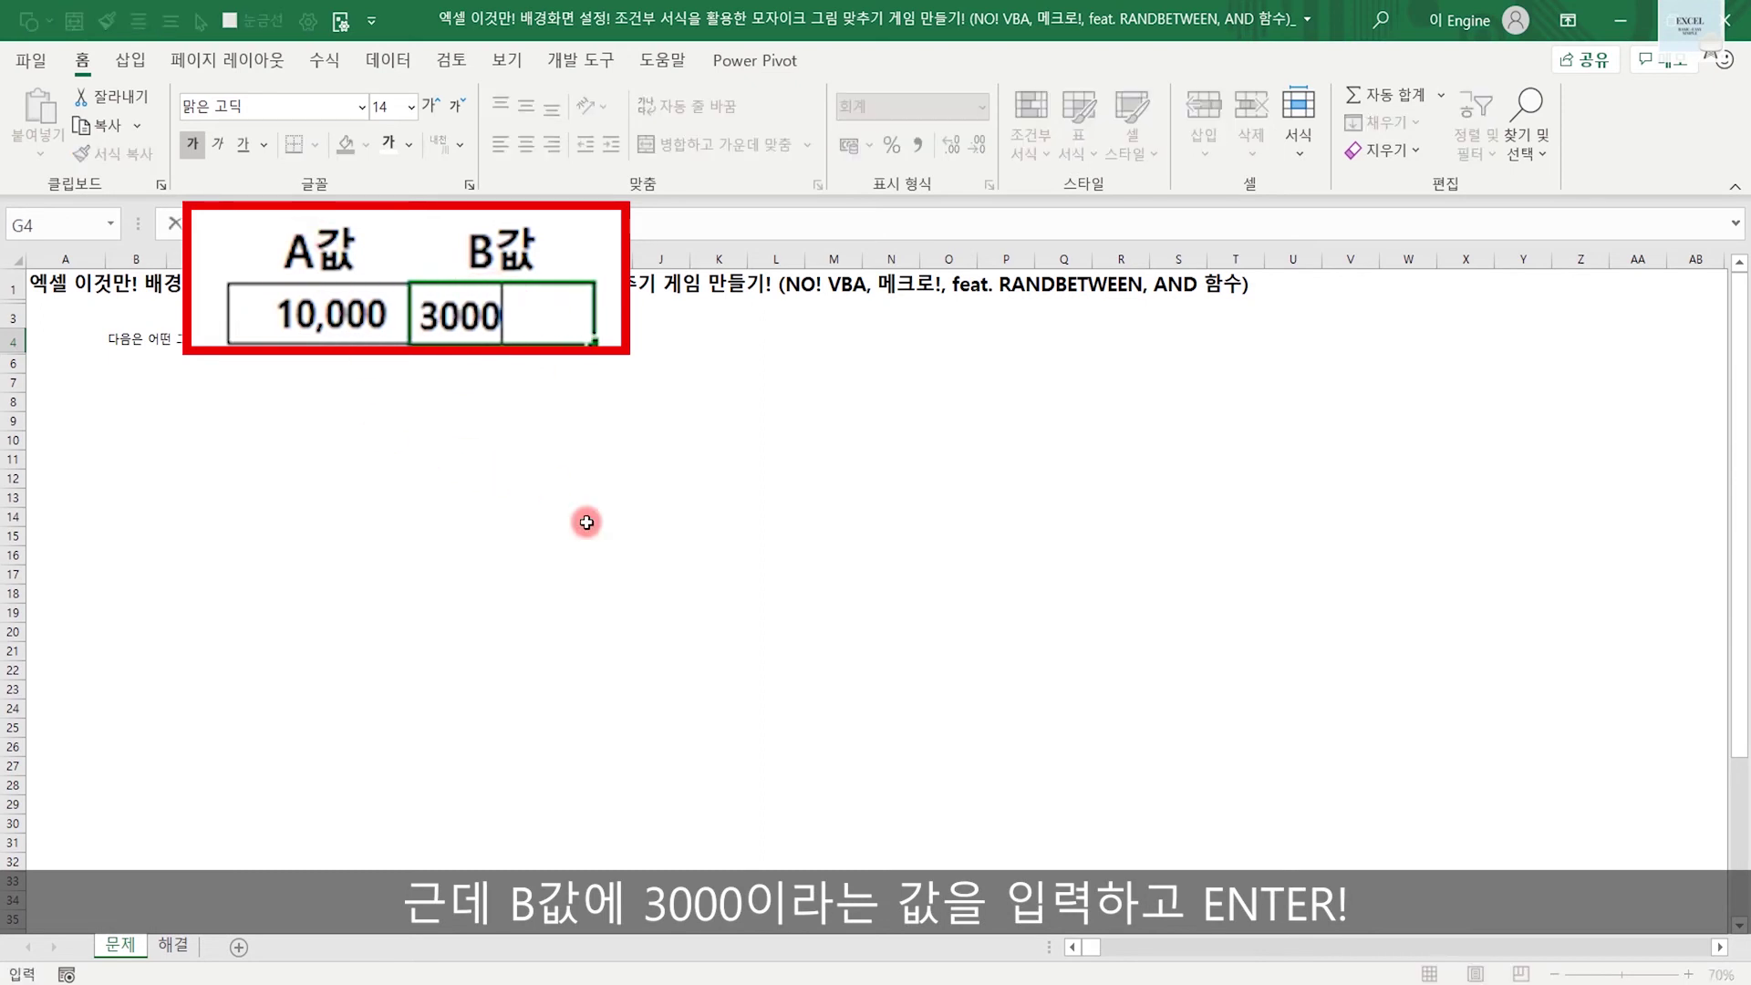
key("Return")
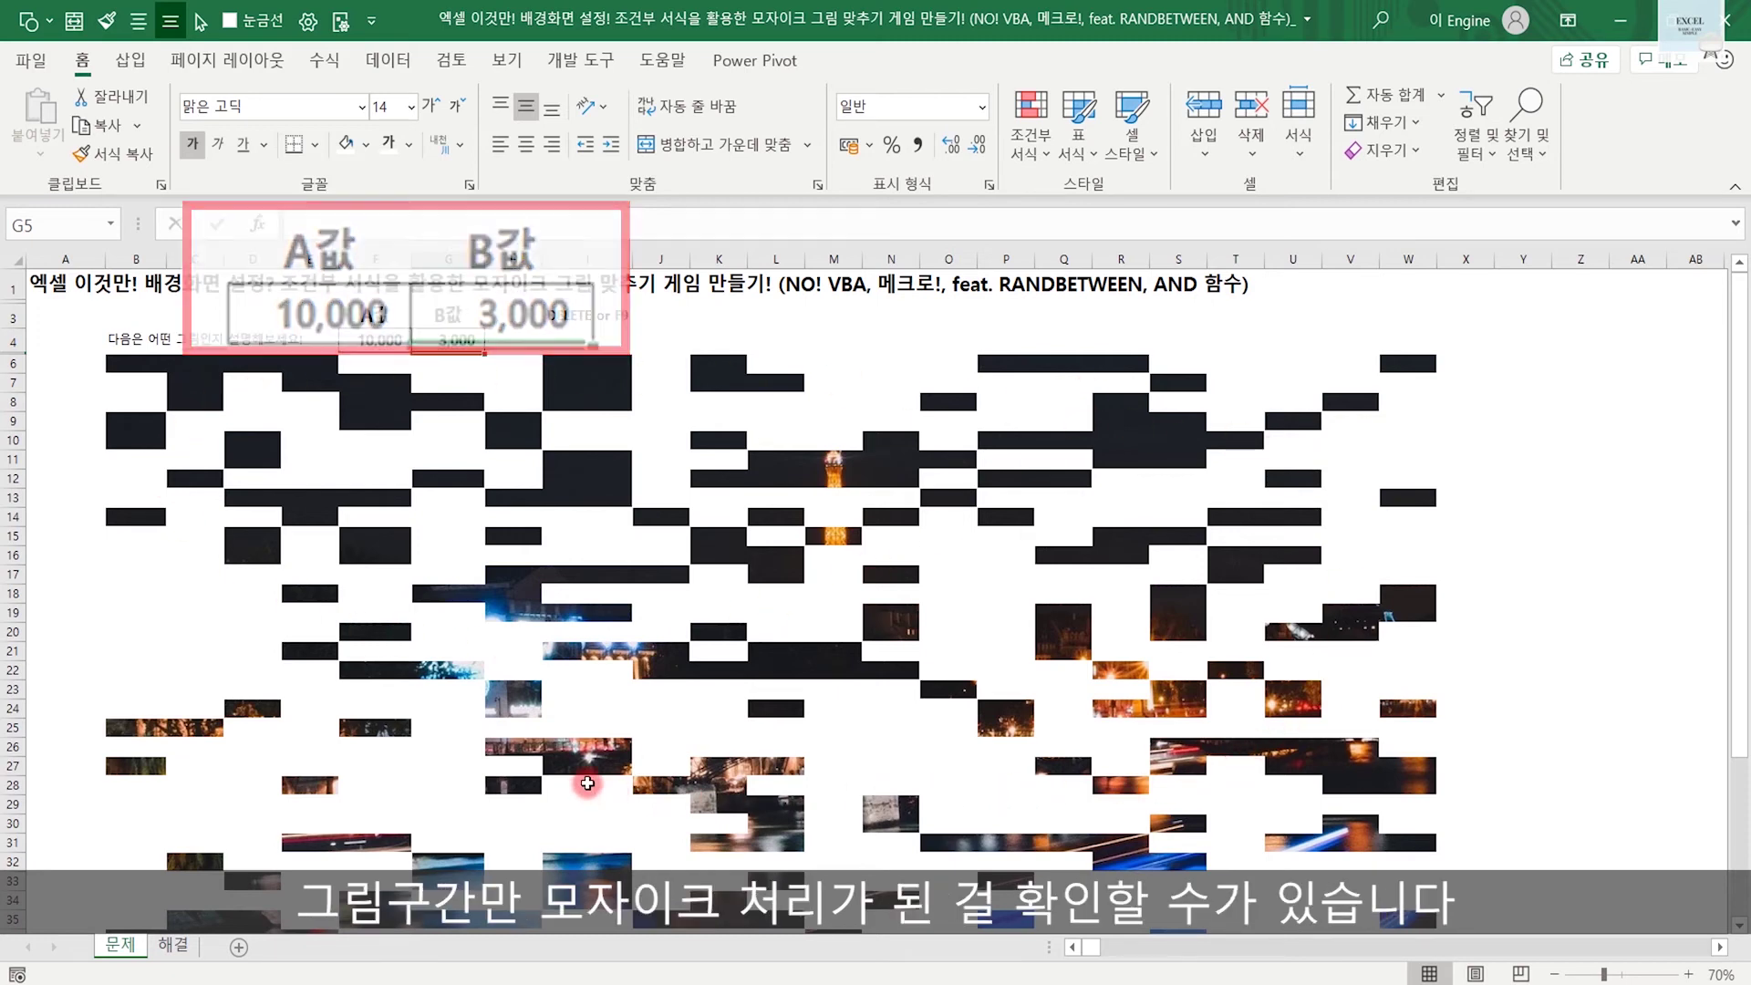
Recalculate the random numbers repeatedly from the empty cell I4 to reshuffle the mosaic
left_click(589, 339)
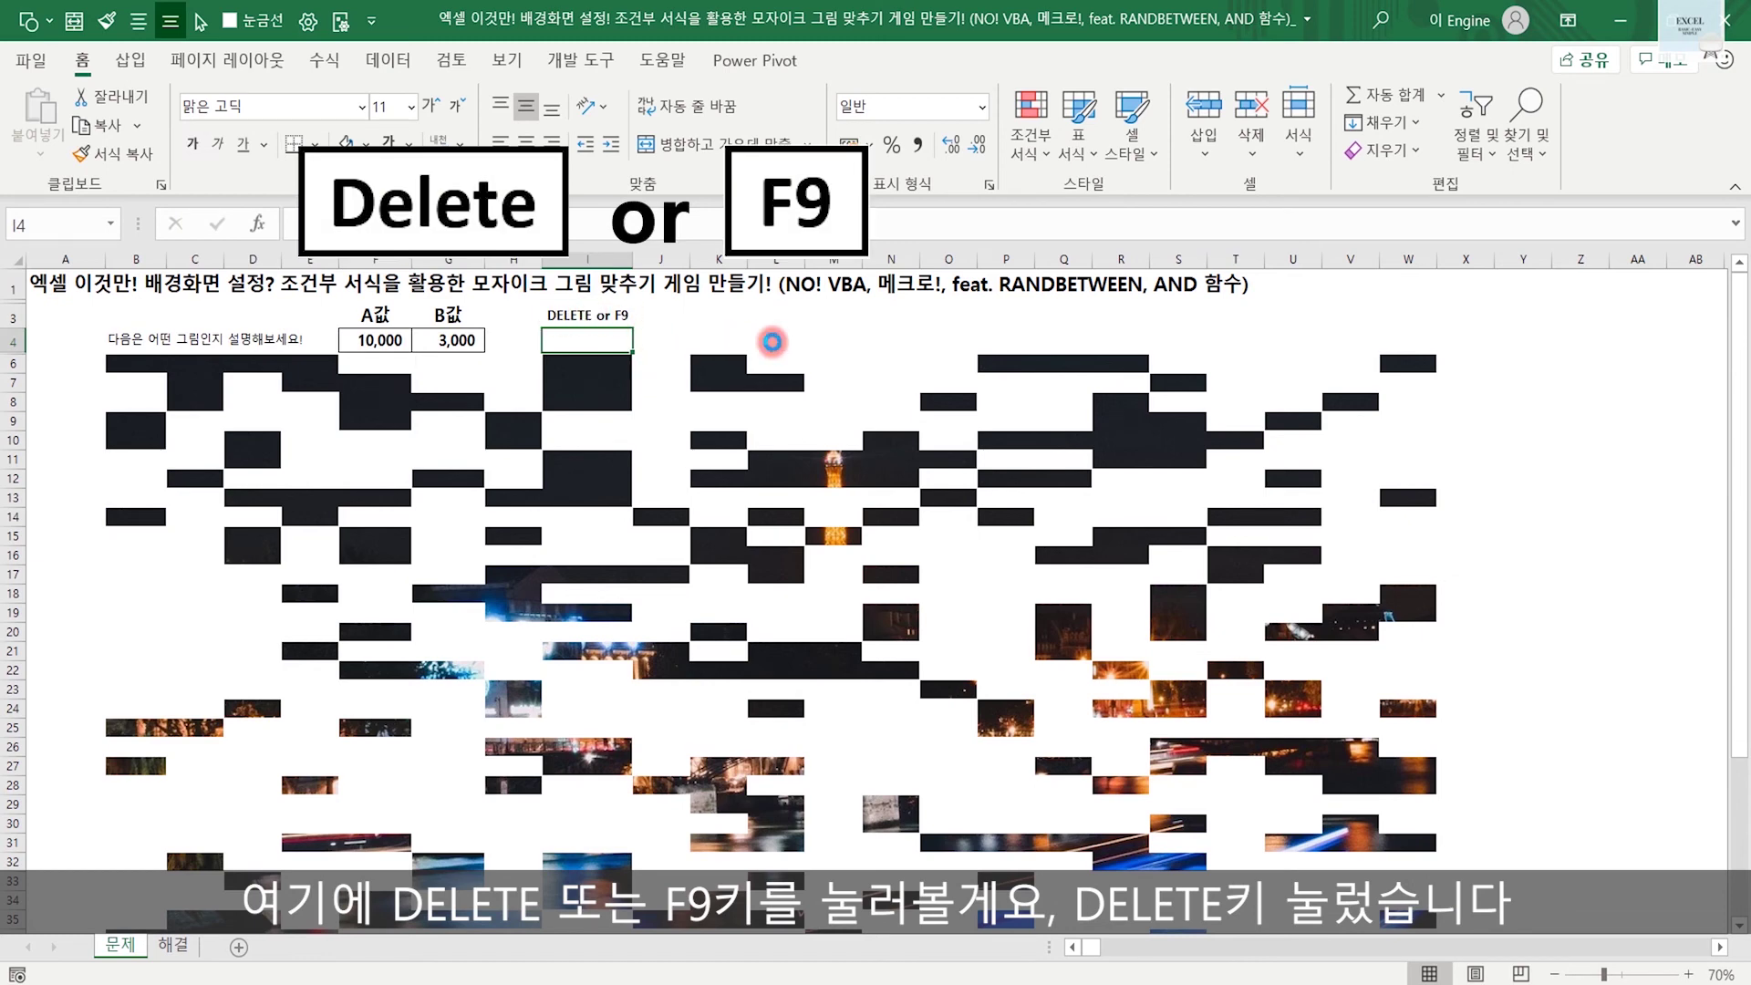
key("Delete")
key("Delete")
key("Delete")
key("Delete")
key("Delete")
key("Delete")
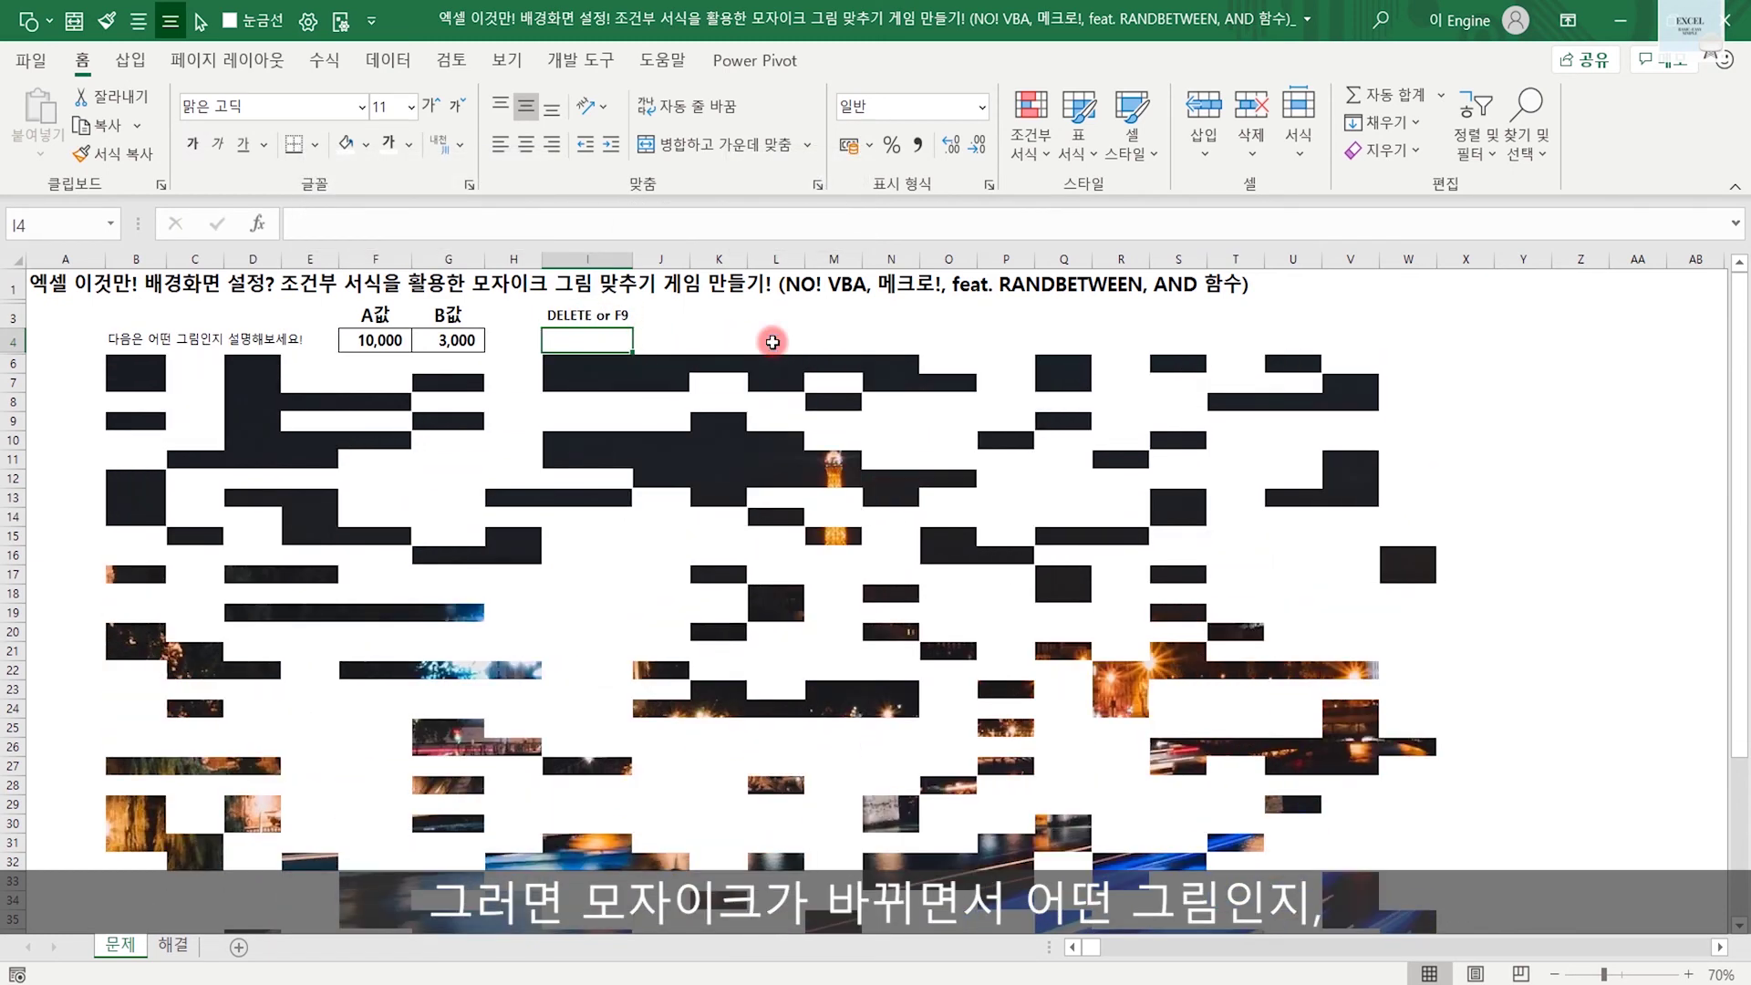
key("F9")
key("F9")
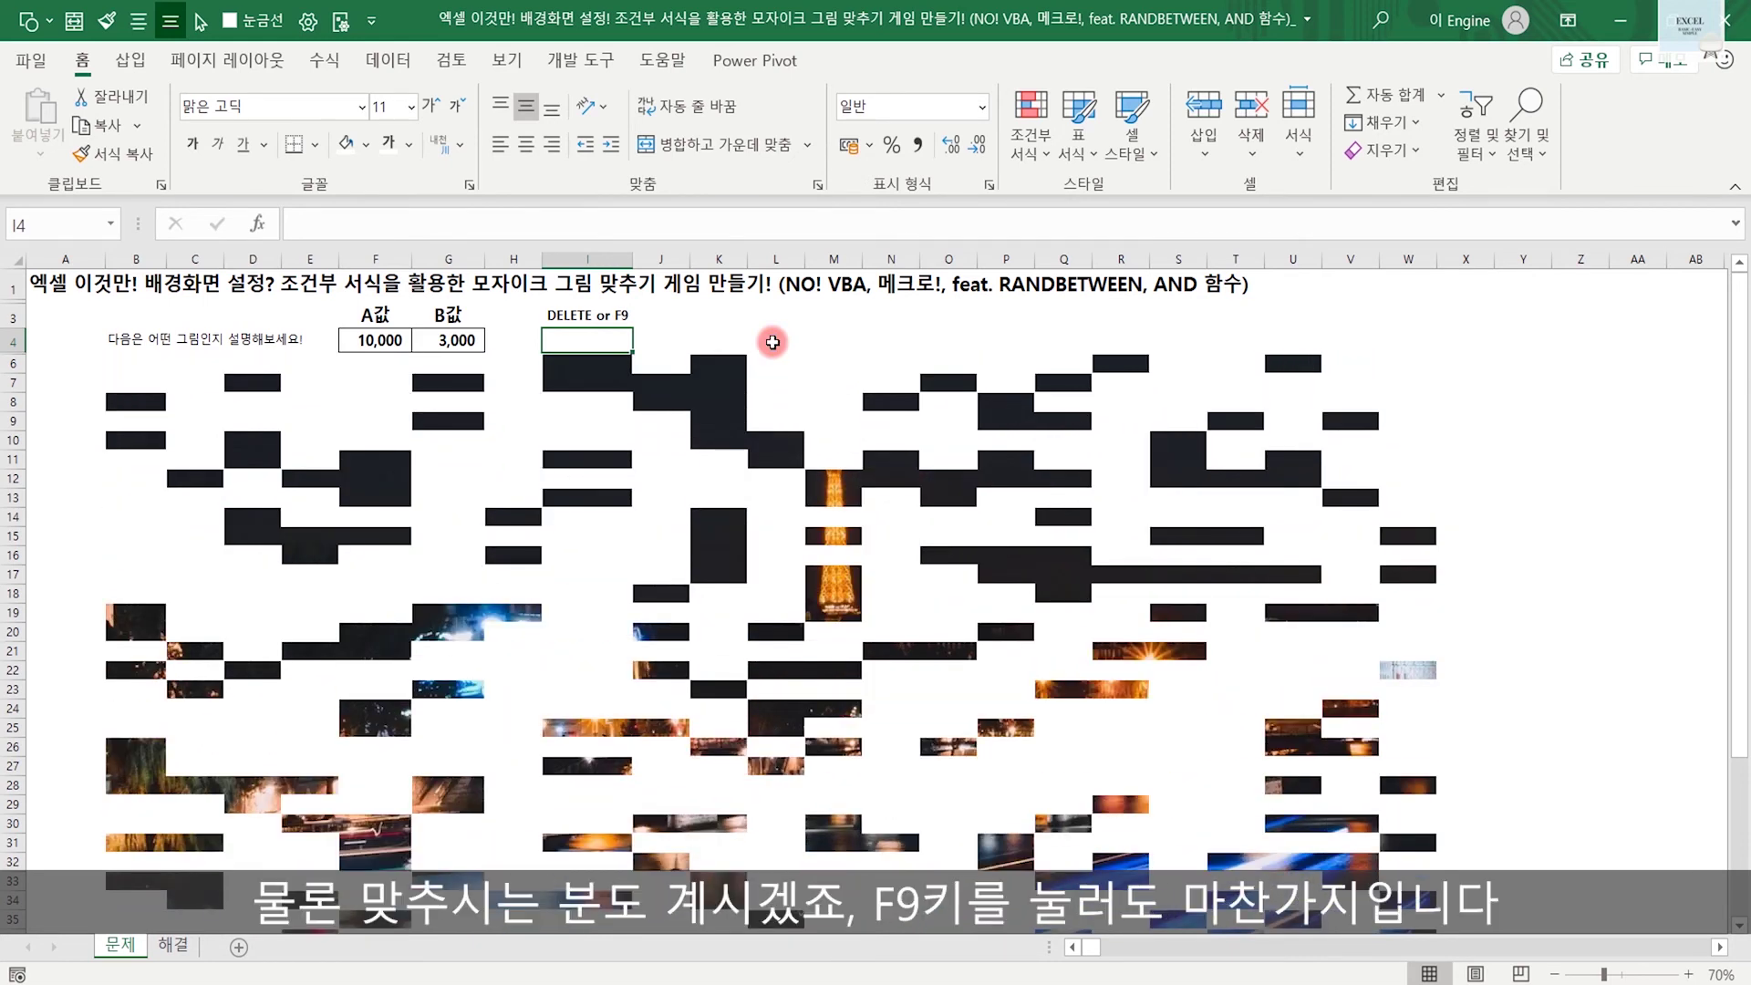
Keep recalculating the sheet from cell I4 to generate further mosaic patterns with the current A값 and B값
key("F9")
key("F9")
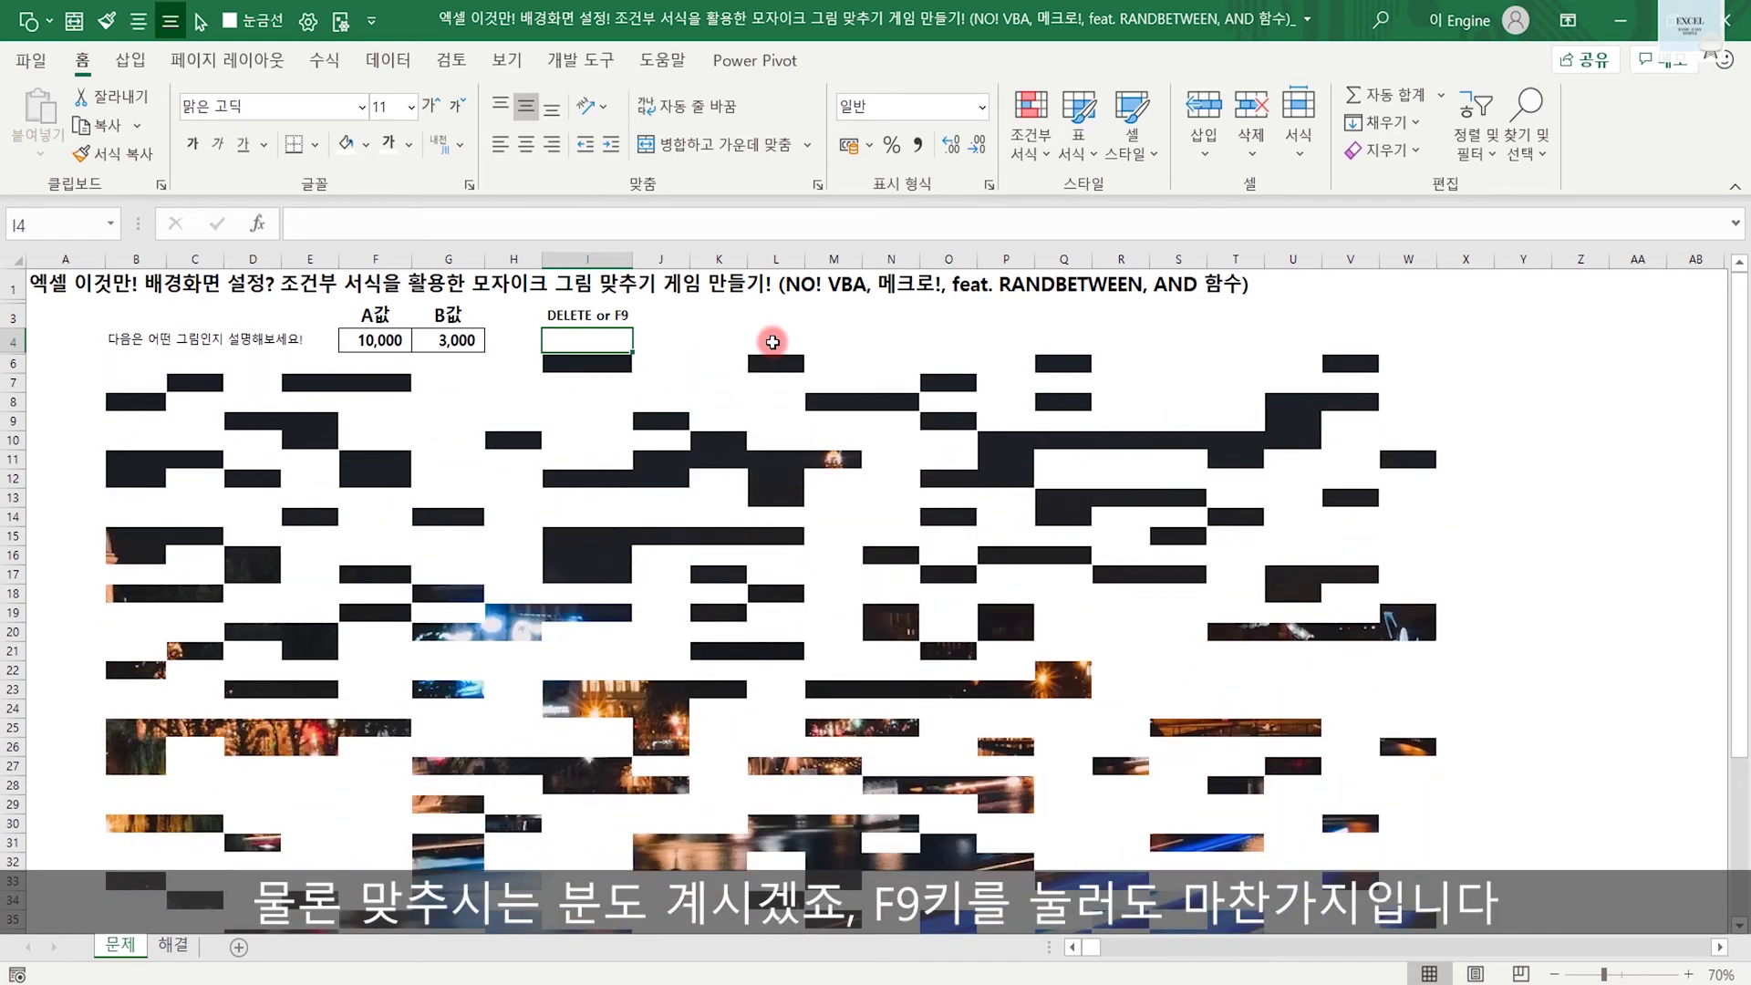
key("Delete")
key("Delete")
key("Delete")
key("Delete")
key("Delete")
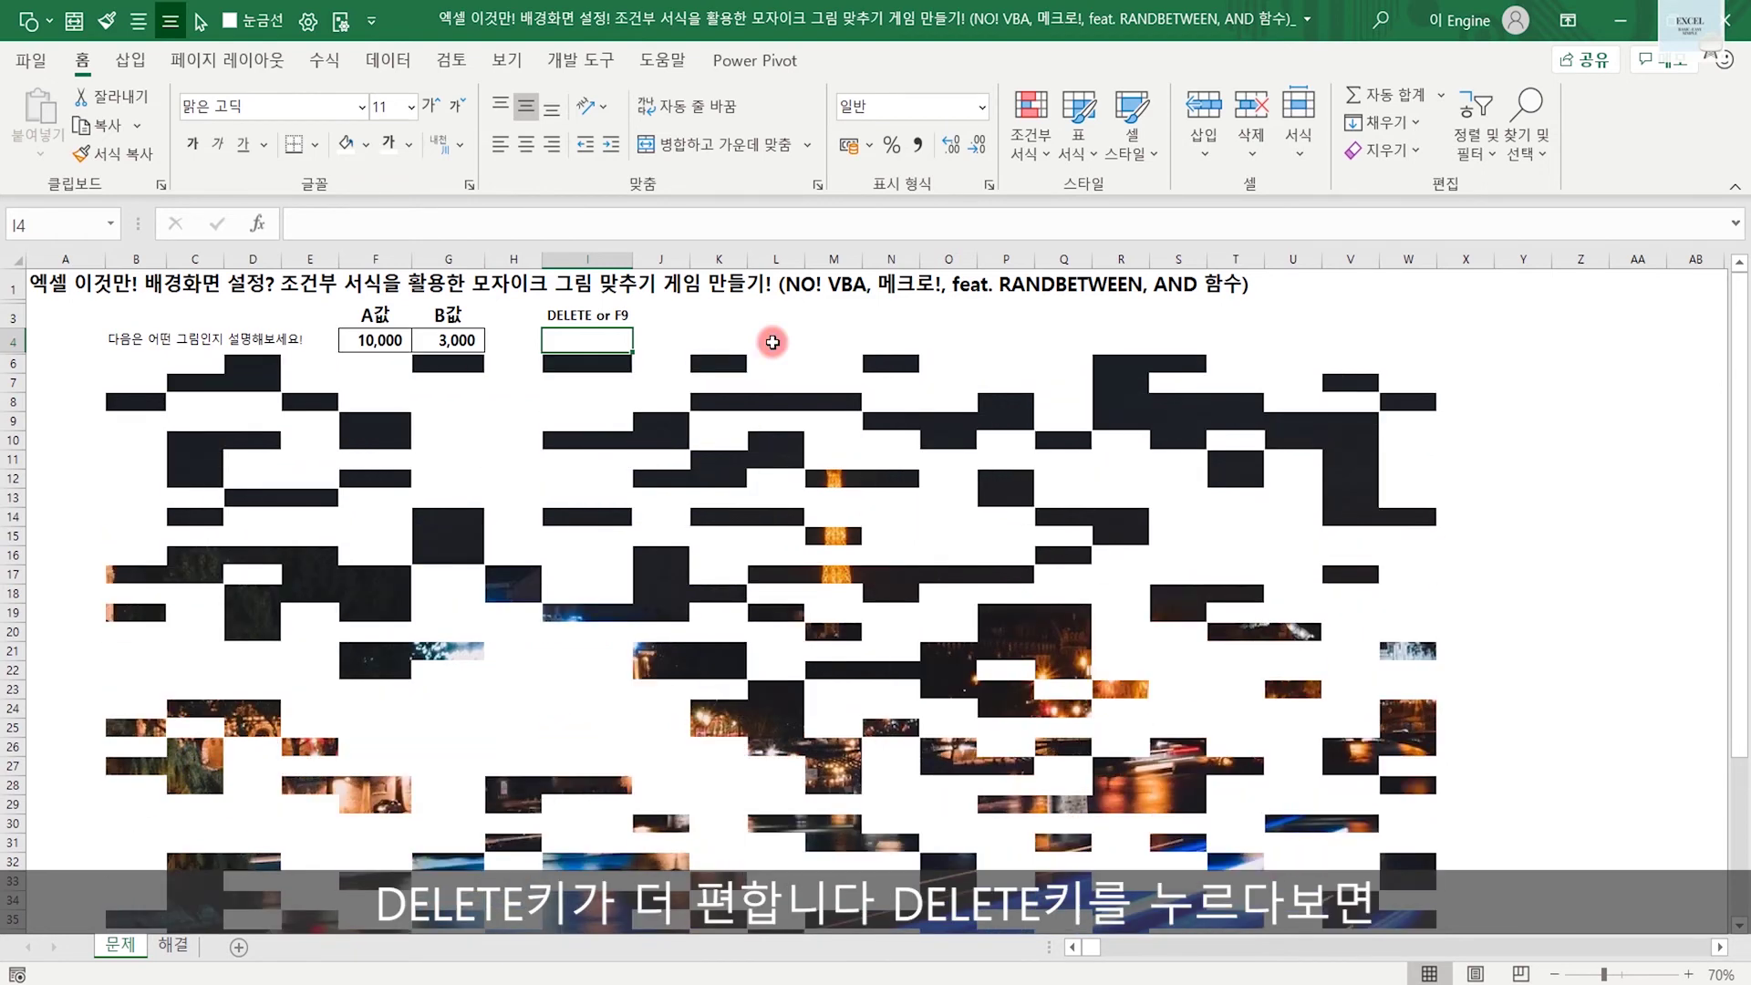
key("Delete")
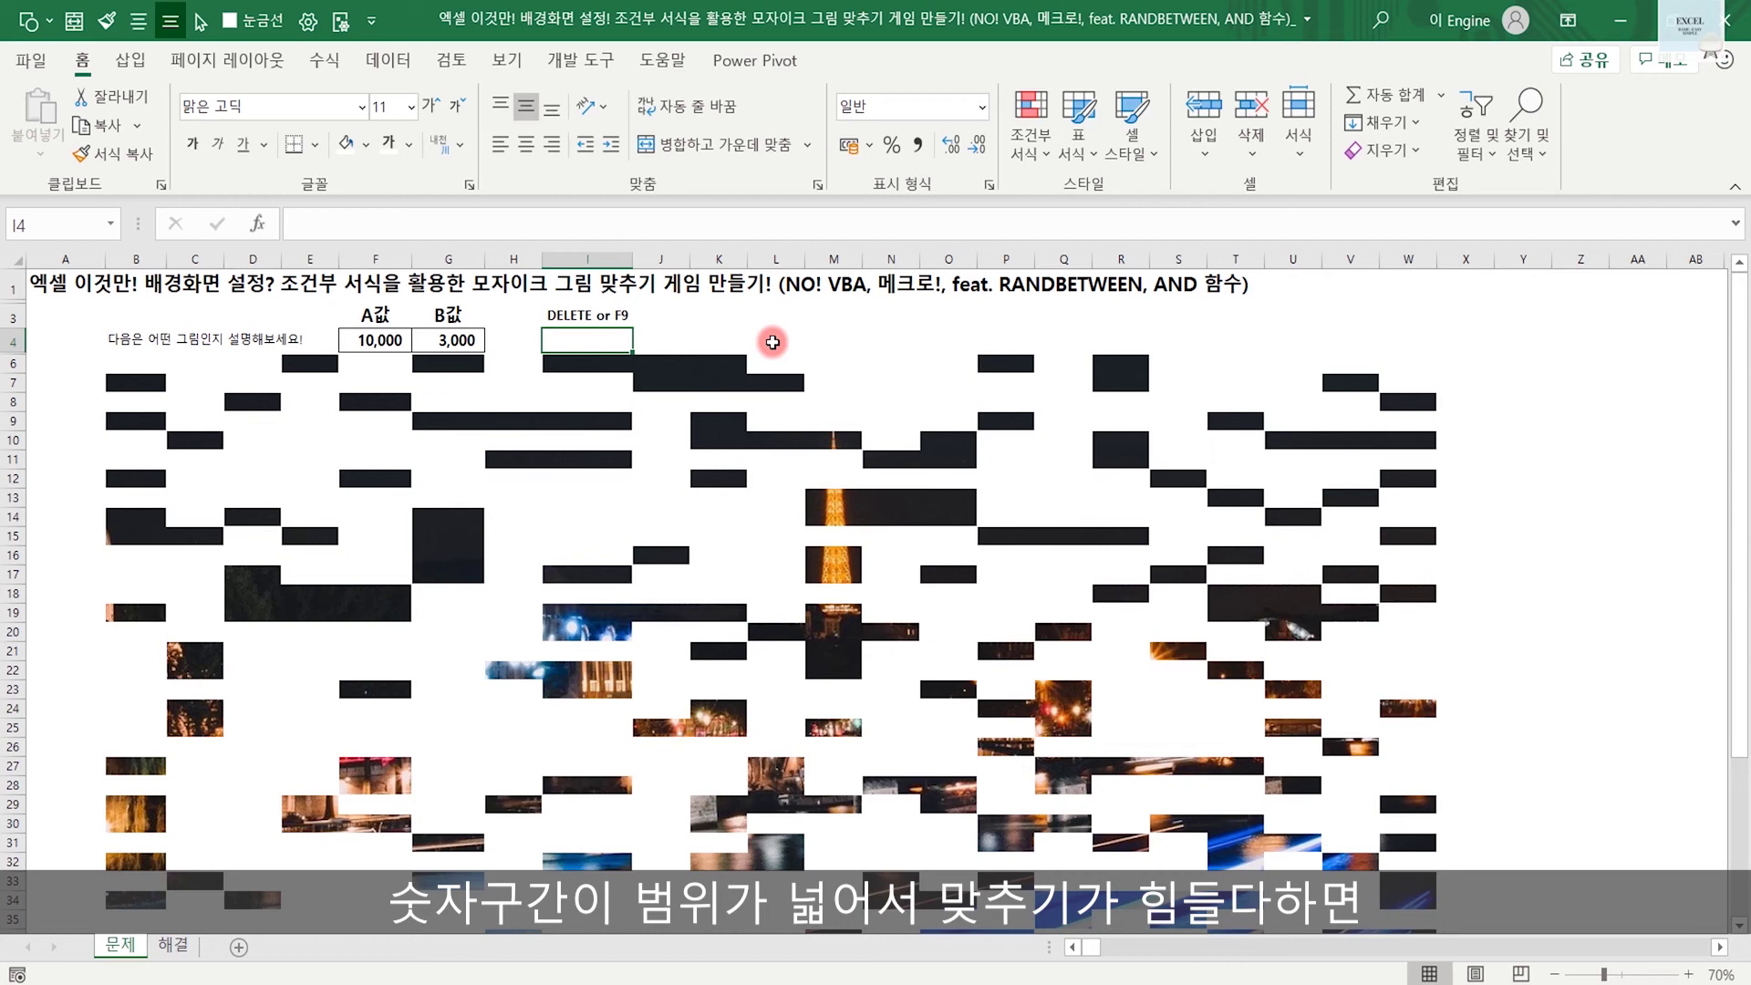
Set the B값 in cell G4 to 5000 and recalculate several times from the empty cell I4
left_click(466, 340)
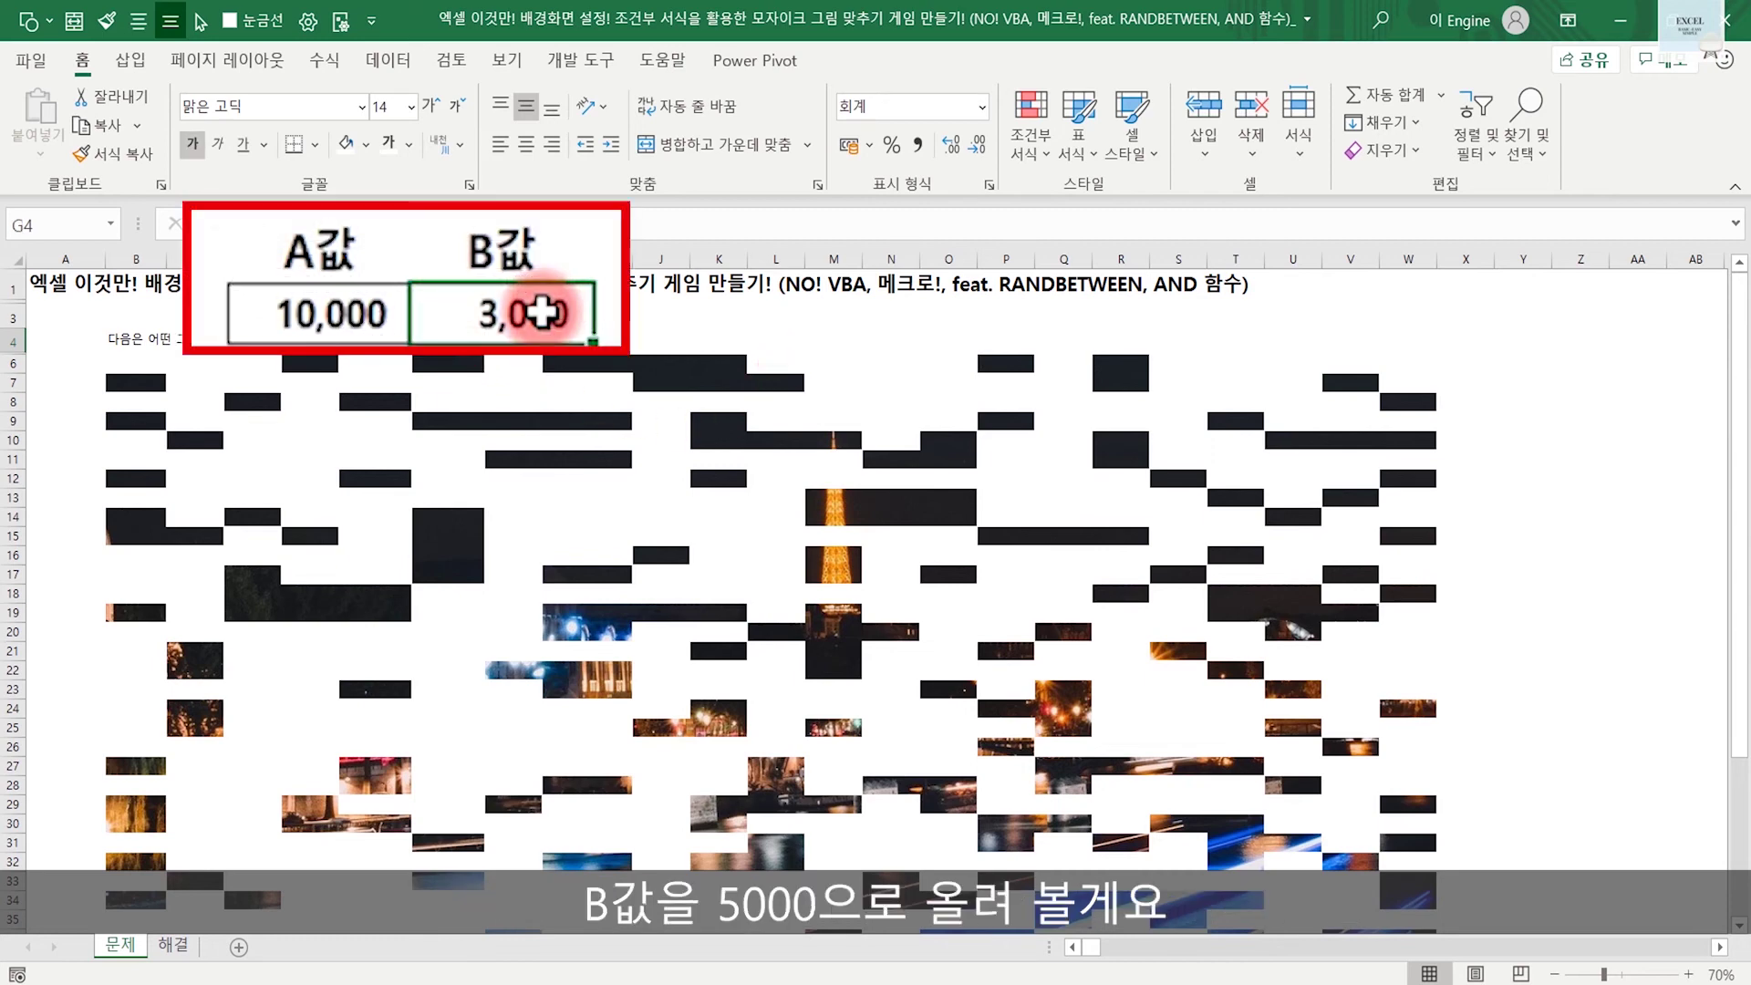
type("5000")
key("Return")
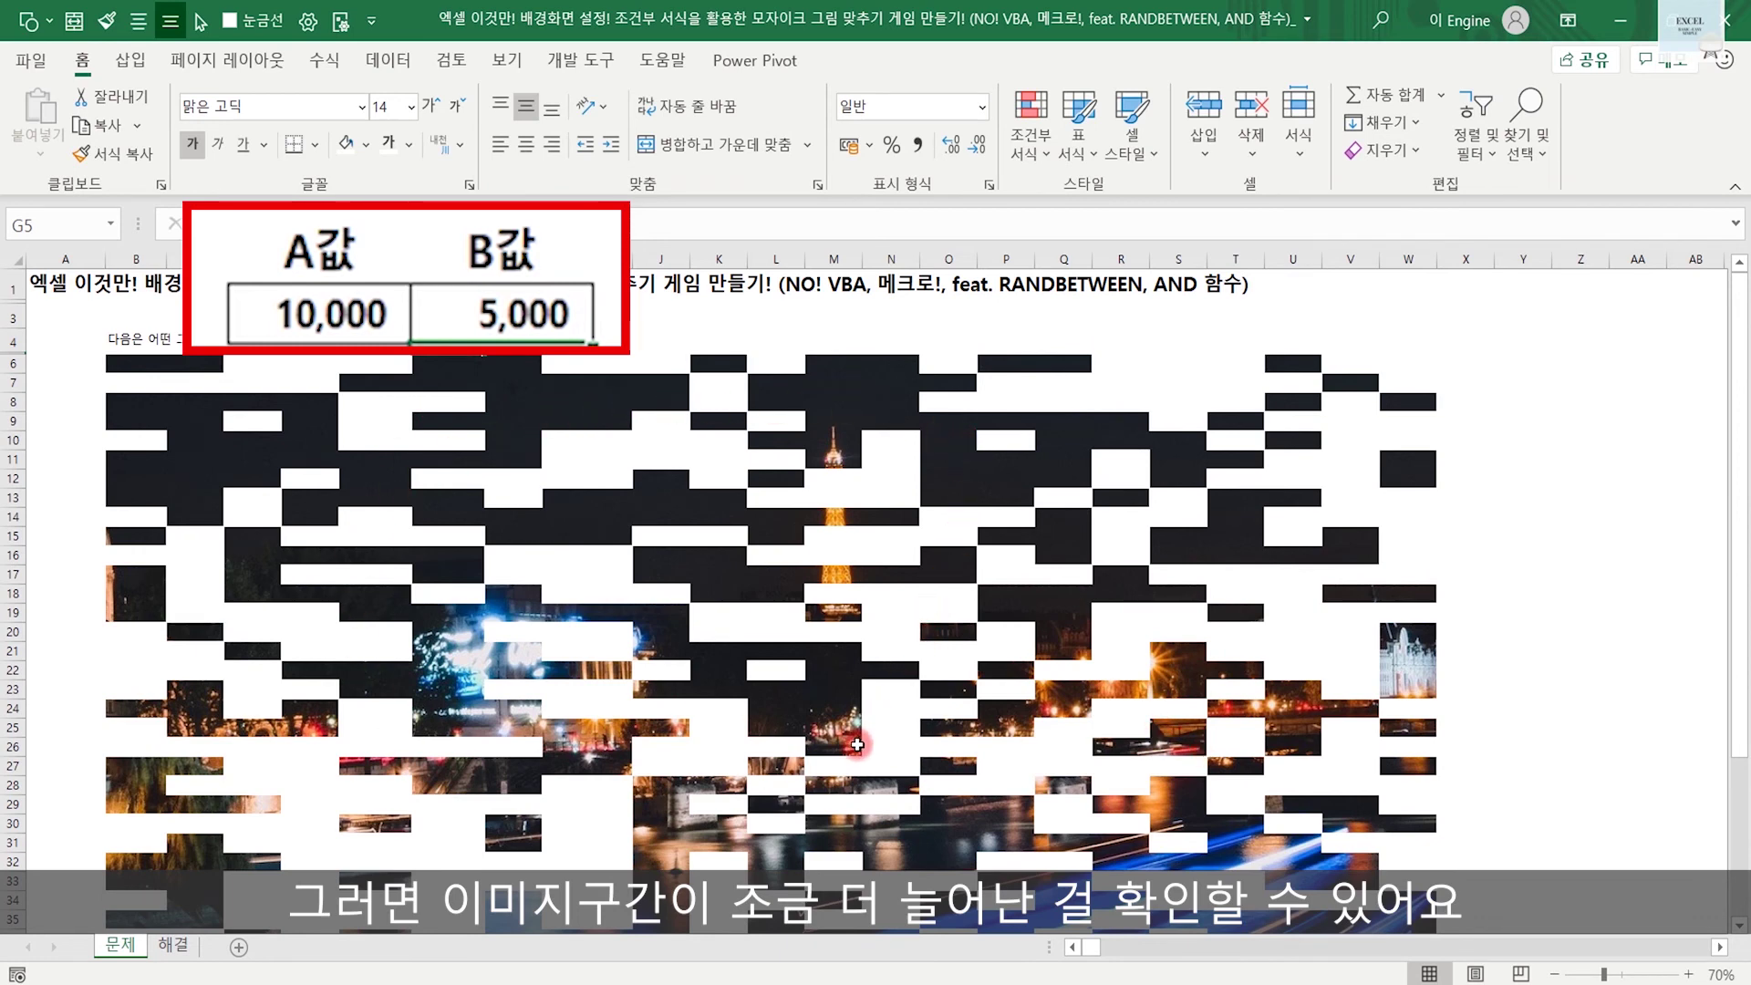
left_click(592, 345)
key("Delete")
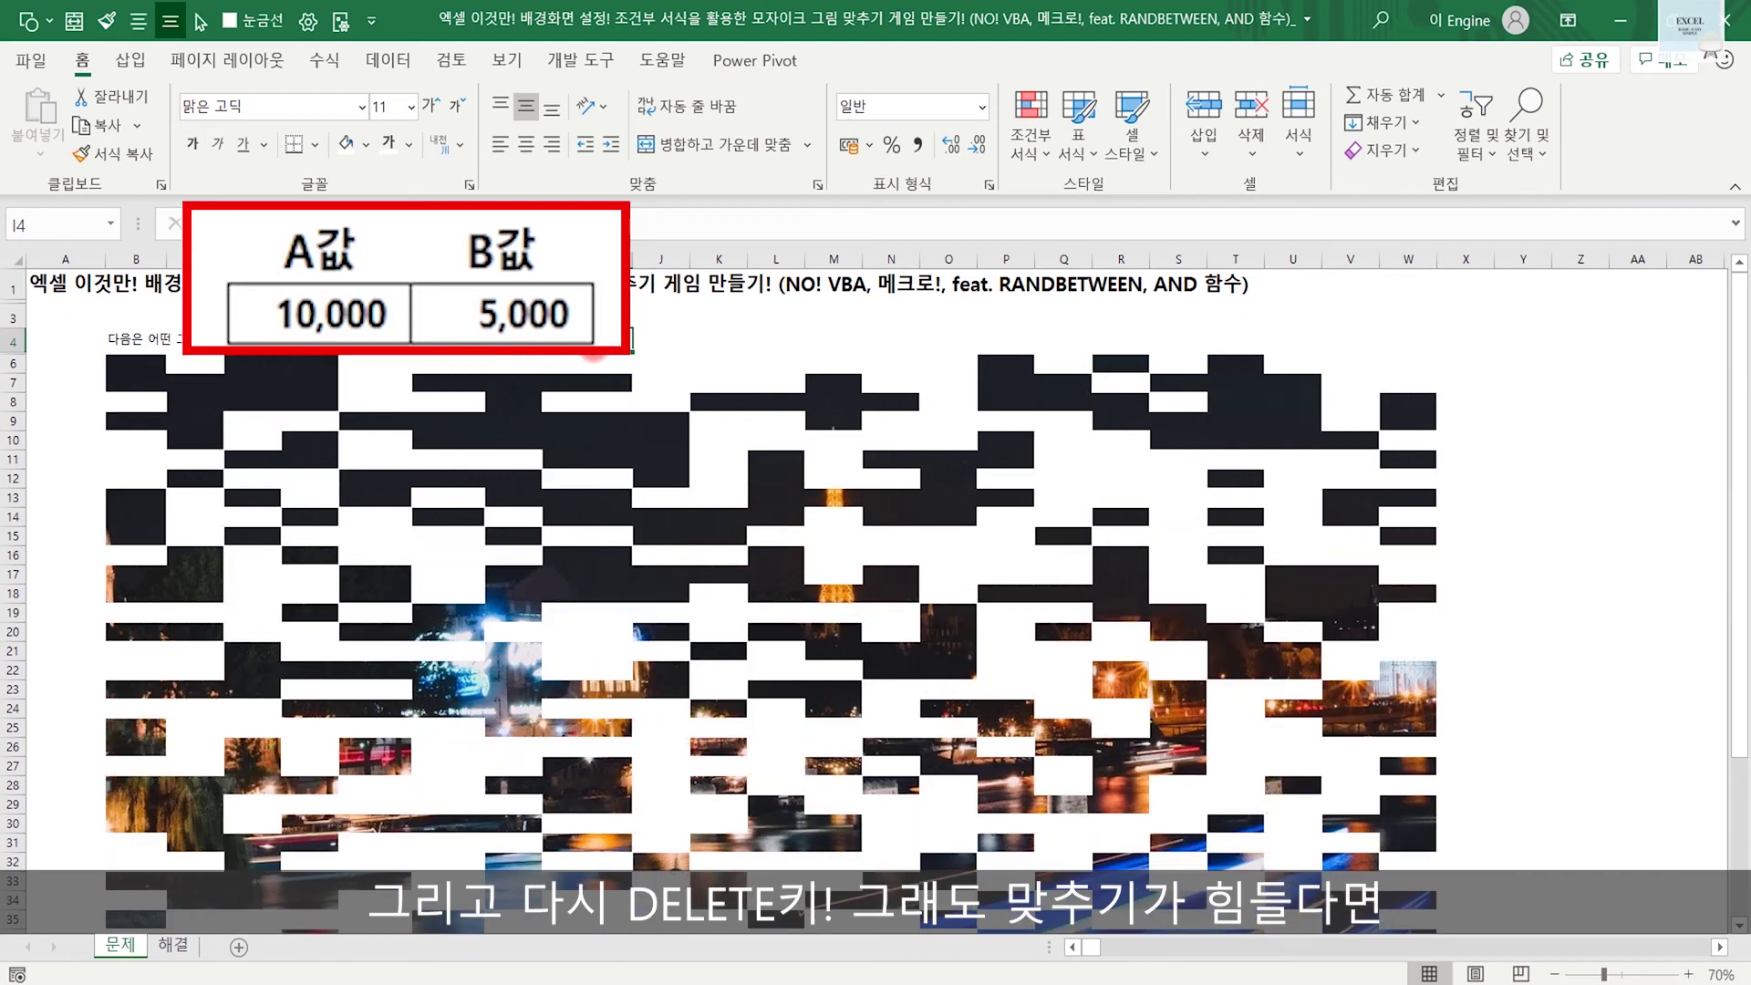
key("Delete")
key("Delete")
key("Delete")
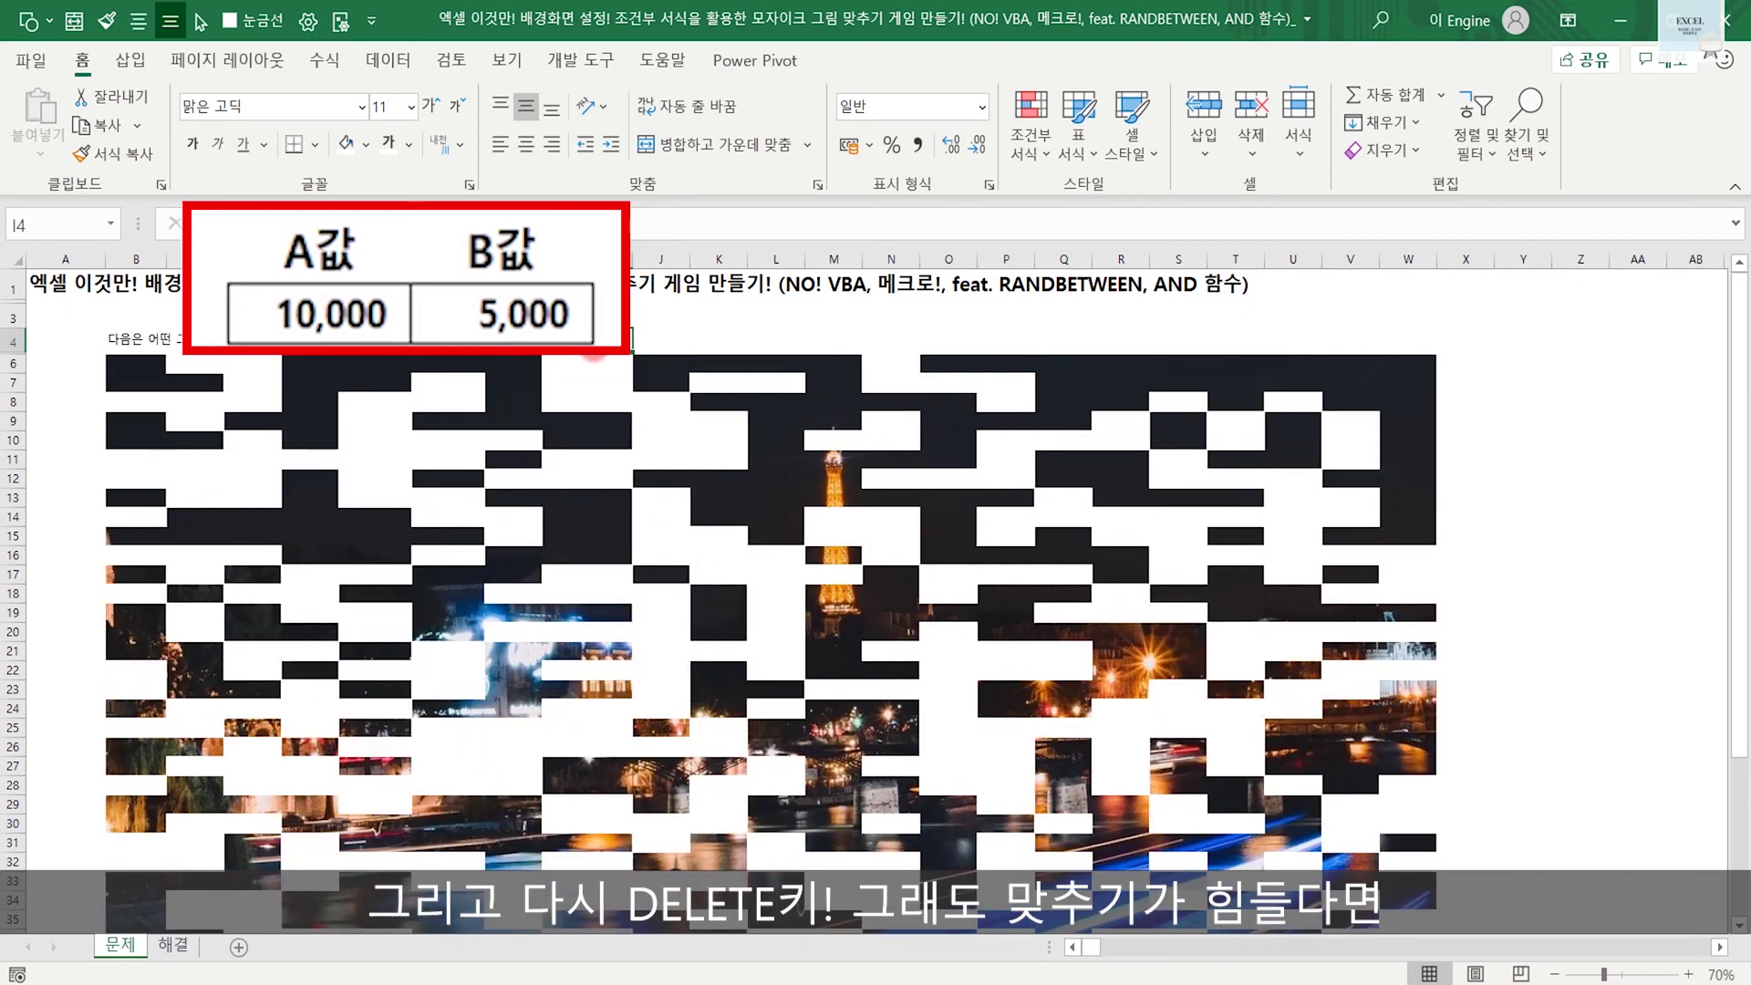
Set the B값 in cell G4 to 8000 to uncover more of the picture
left_click(527, 310)
type("8")
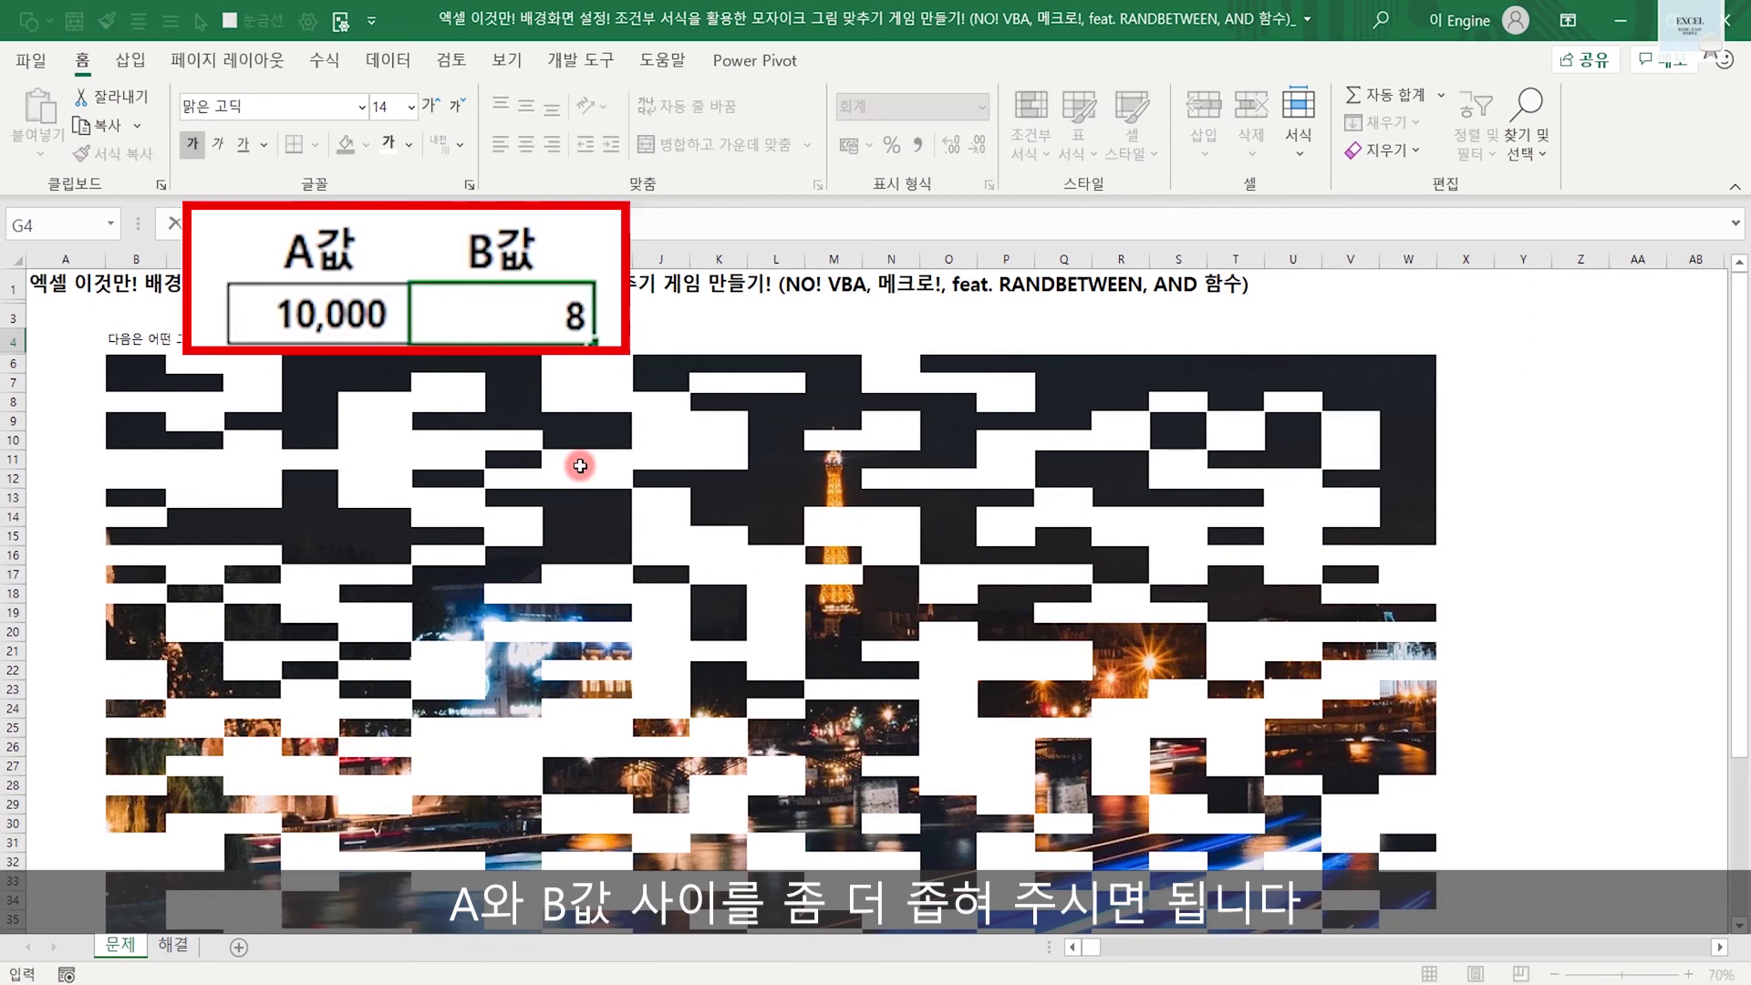
type(",000")
key("Return")
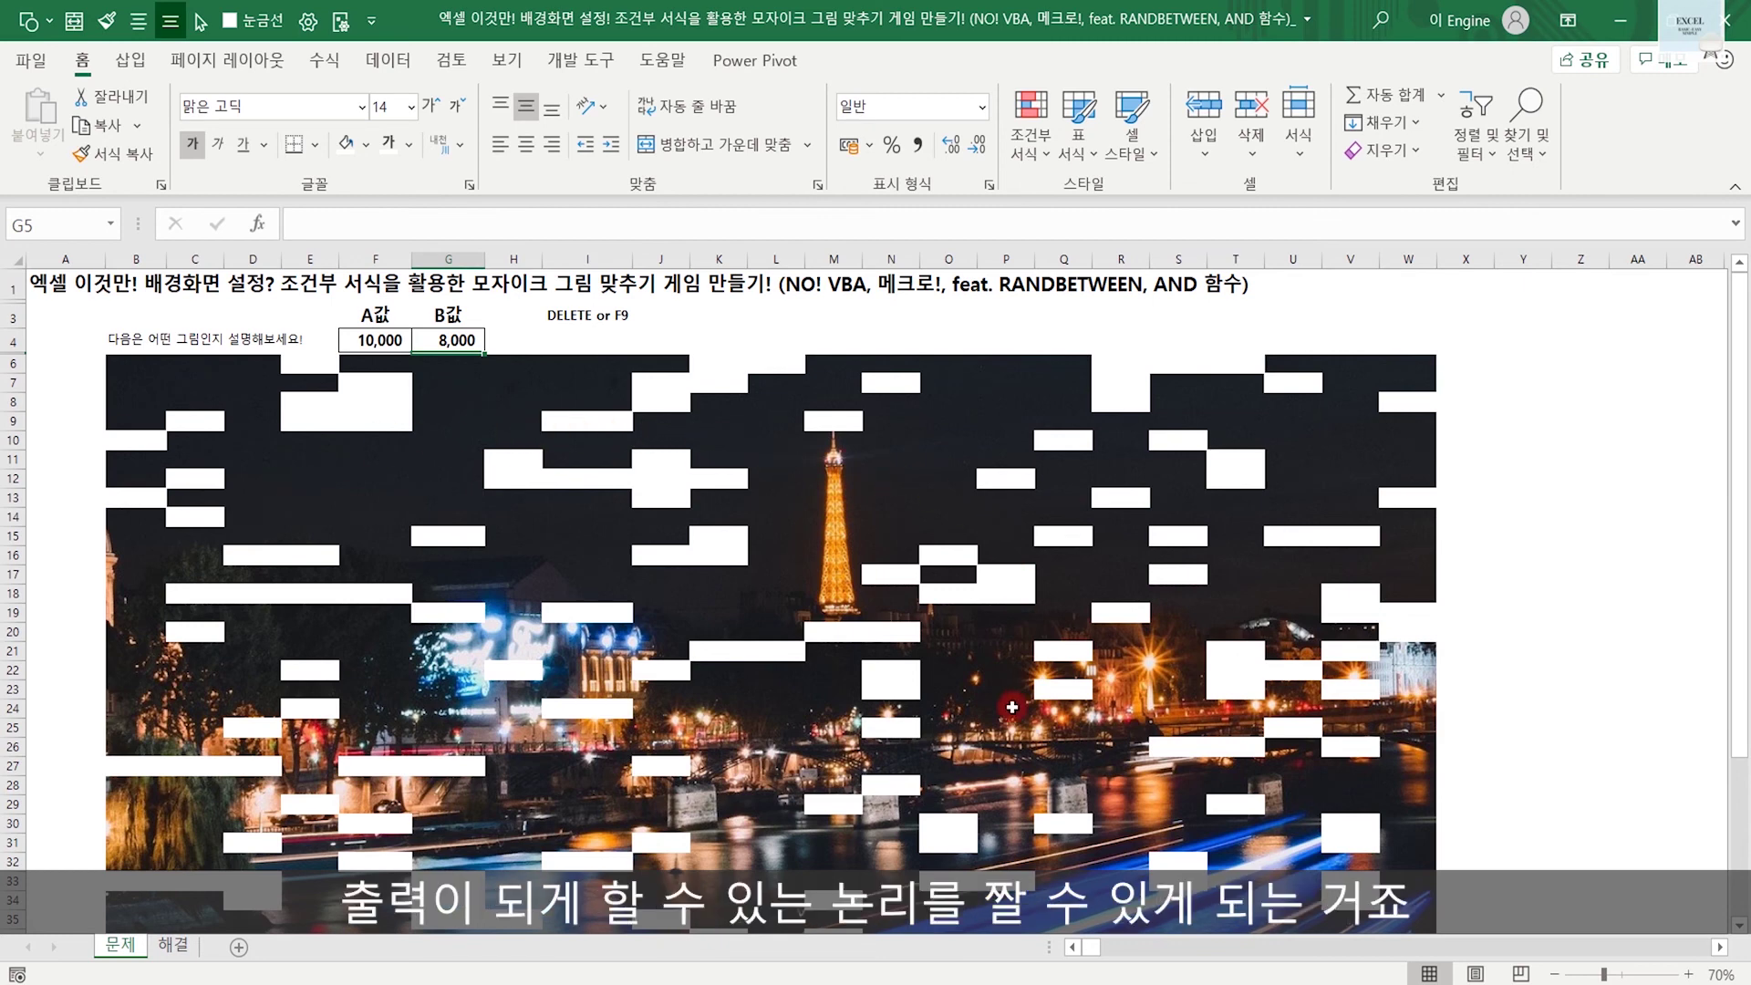
Remove the background picture from the 문제 sheet
key("alt+p")
left_click(1562, 589)
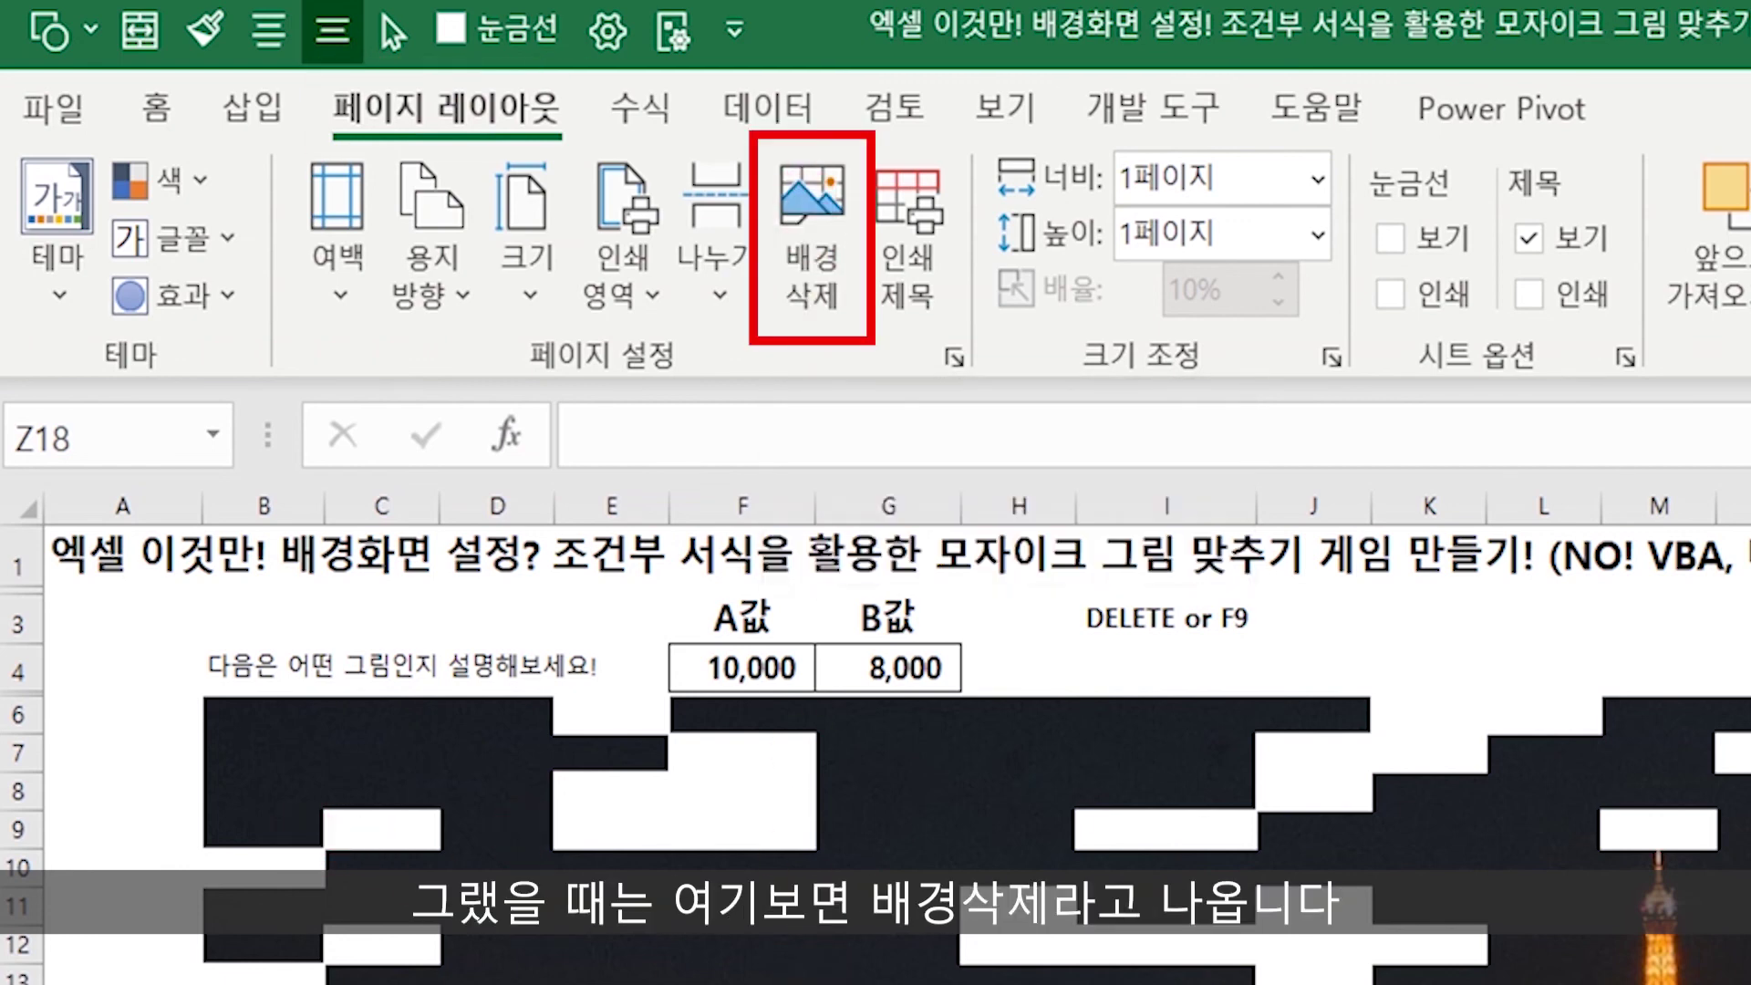
left_click(825, 228)
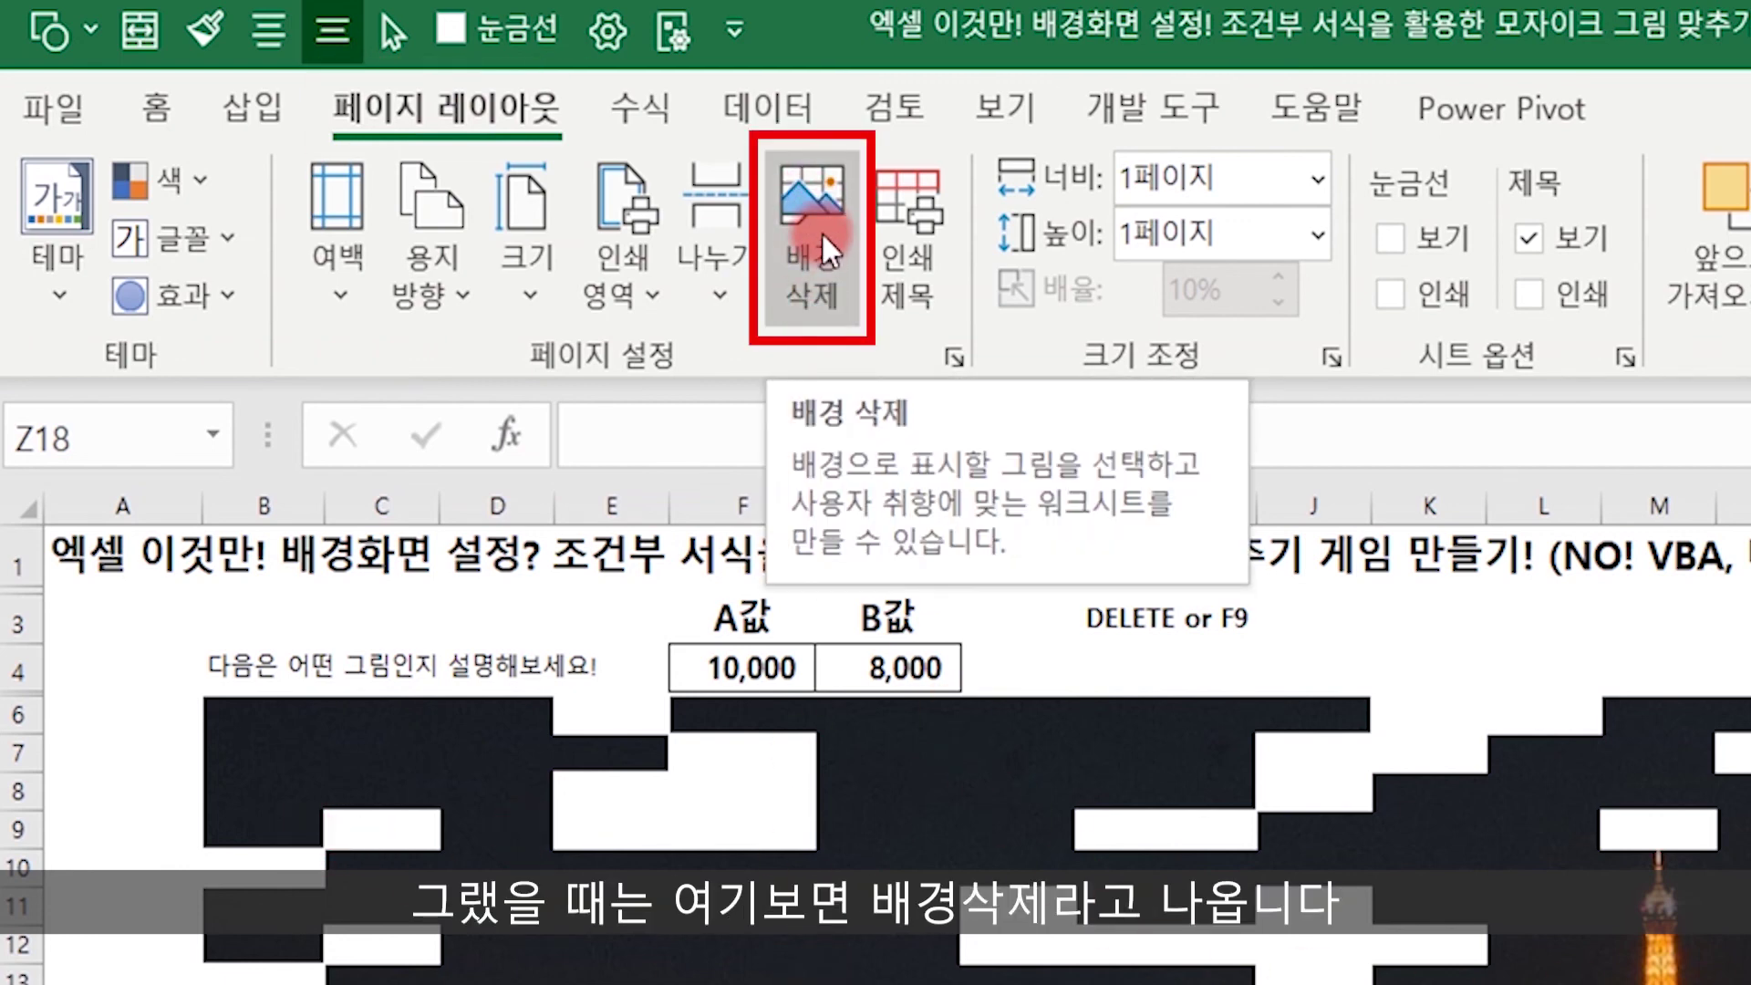